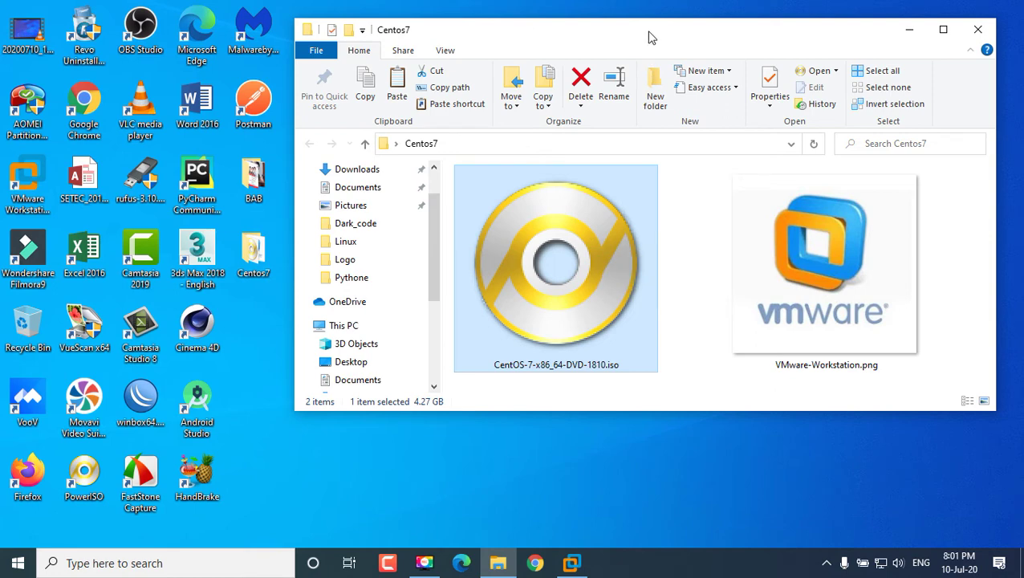
Shift the Centos7 folder window left and select the CentOS 7 ISO file.
drag(647, 36, 623, 39)
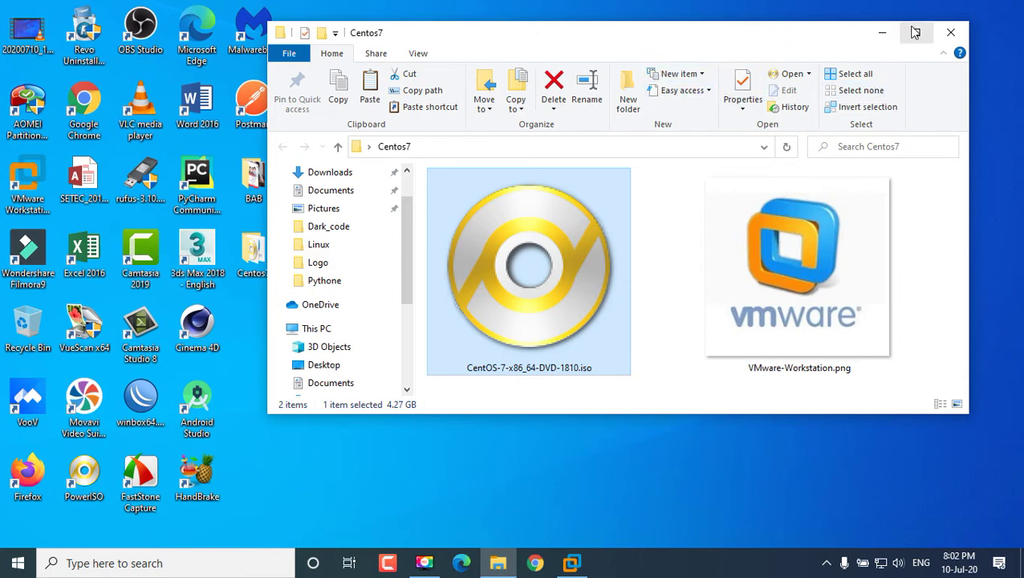
drag(689, 37, 616, 44)
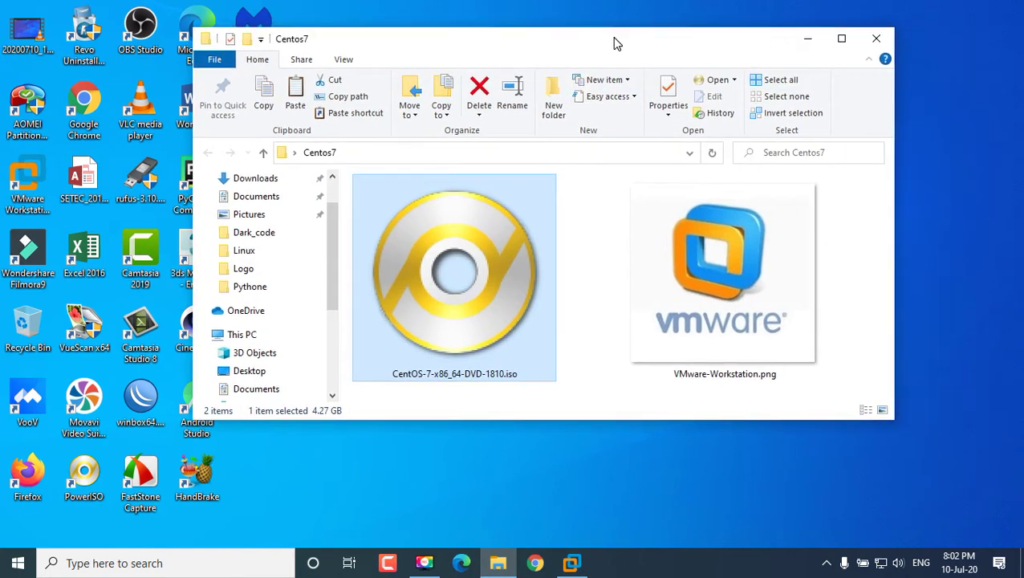
click(747, 237)
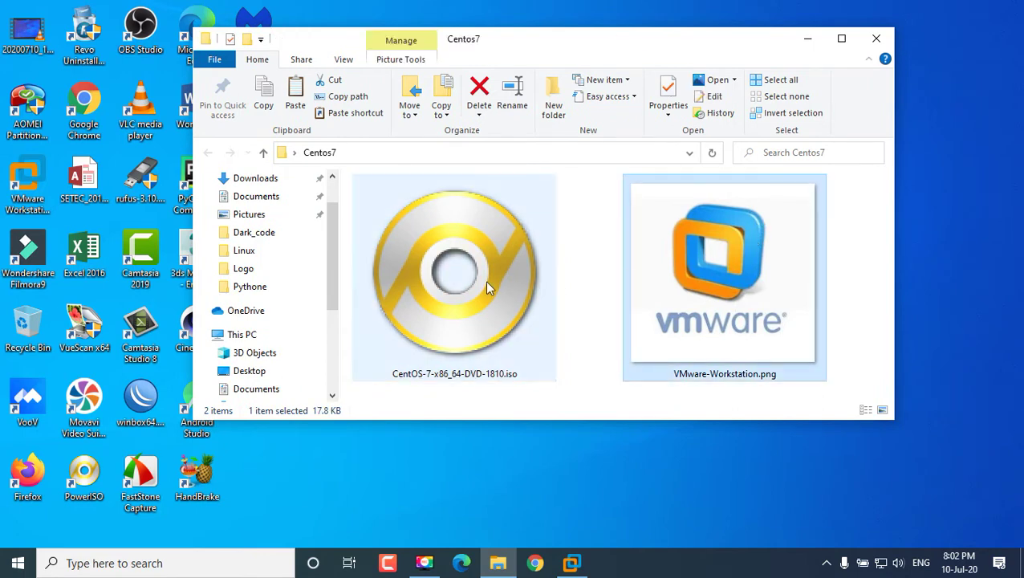
click(450, 284)
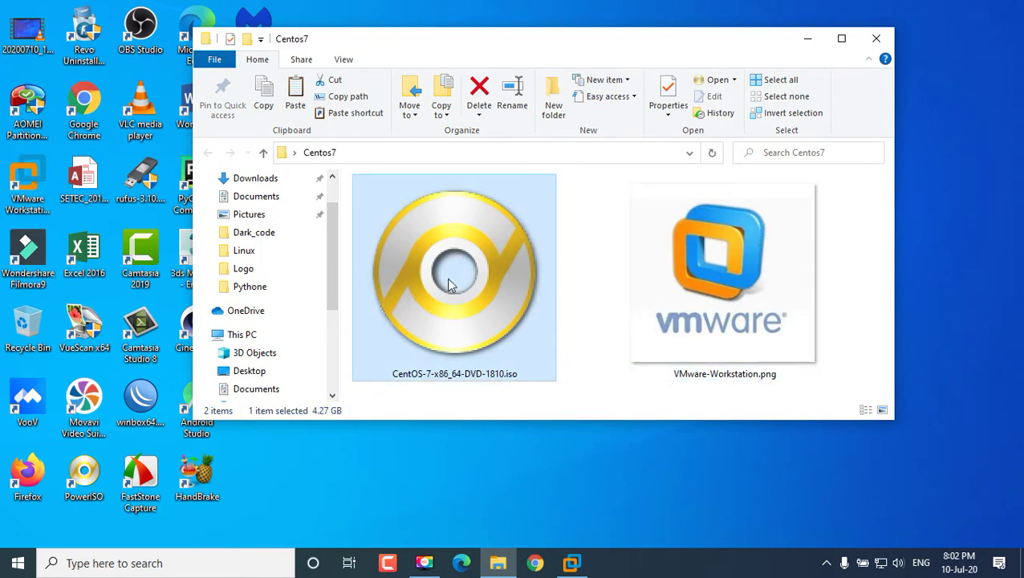
Reposition the Centos7 folder window to reveal the desktop icons, then minimize it.
drag(452, 41, 555, 35)
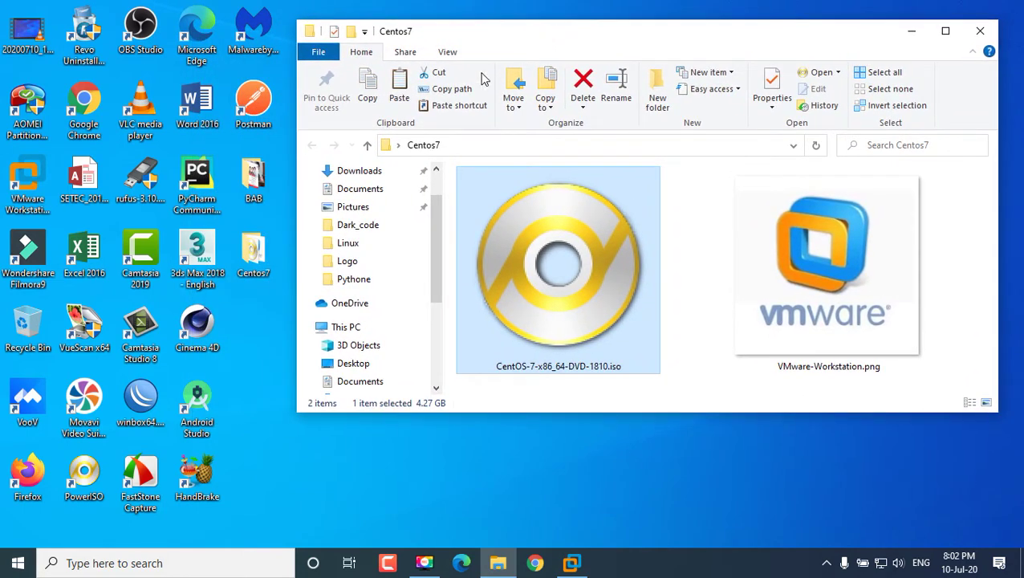
mouse_move(545, 42)
mouse_down()
mouse_move(521, 46)
mouse_move(548, 48)
mouse_move(550, 36)
mouse_up()
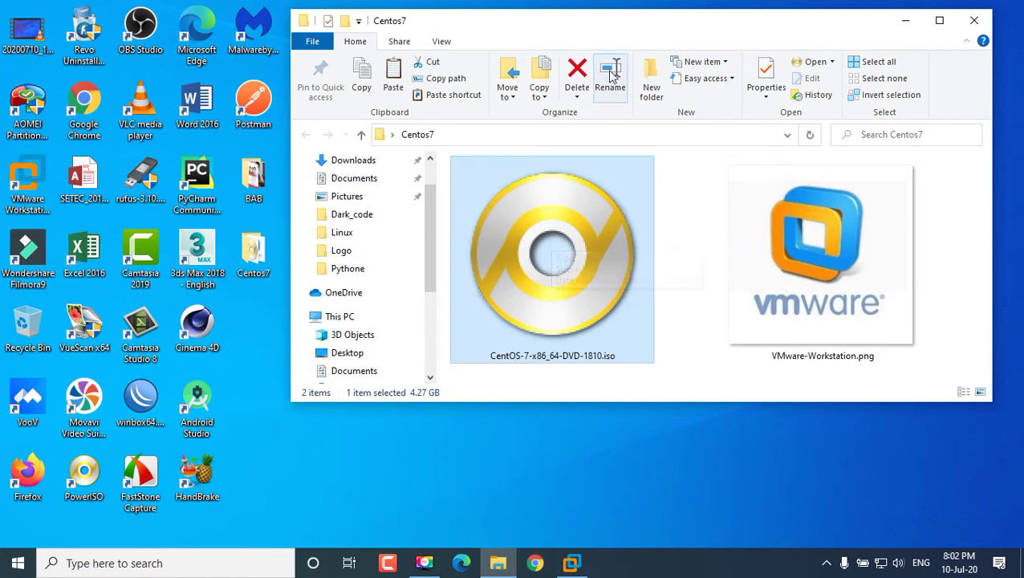
drag(617, 19, 618, 31)
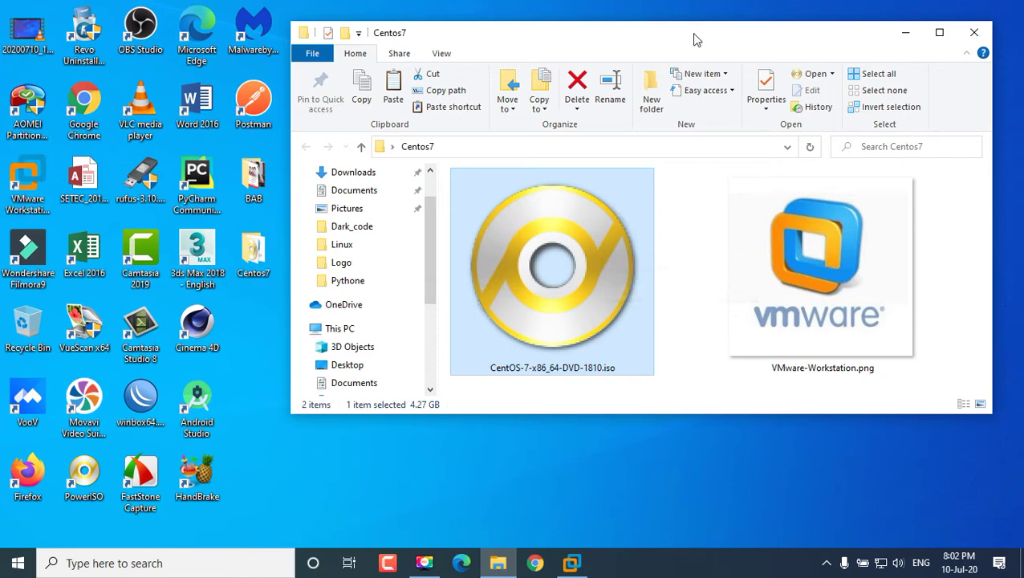
drag(694, 38, 683, 59)
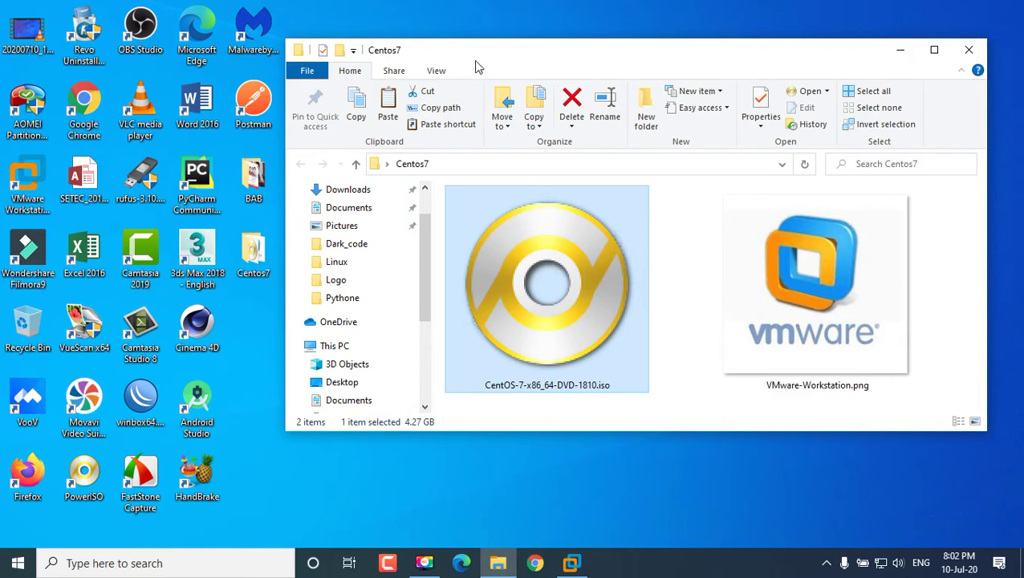
drag(478, 56, 505, 37)
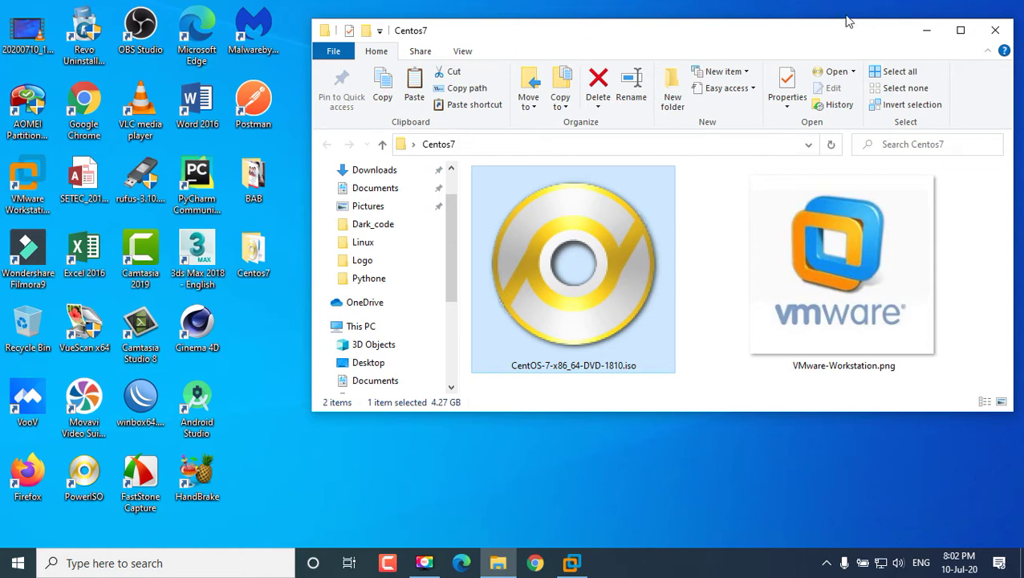
drag(811, 36, 807, 37)
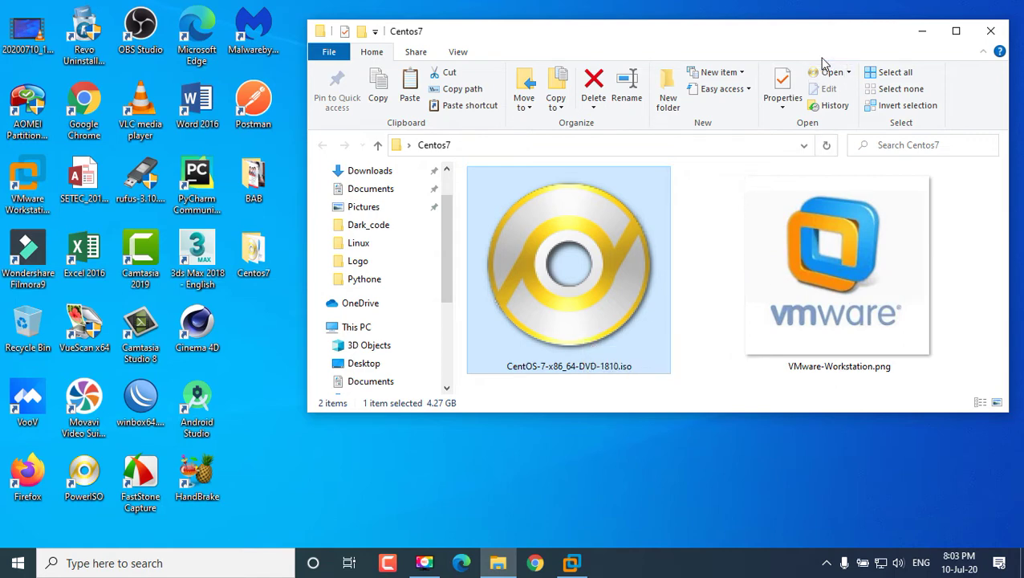
click(921, 32)
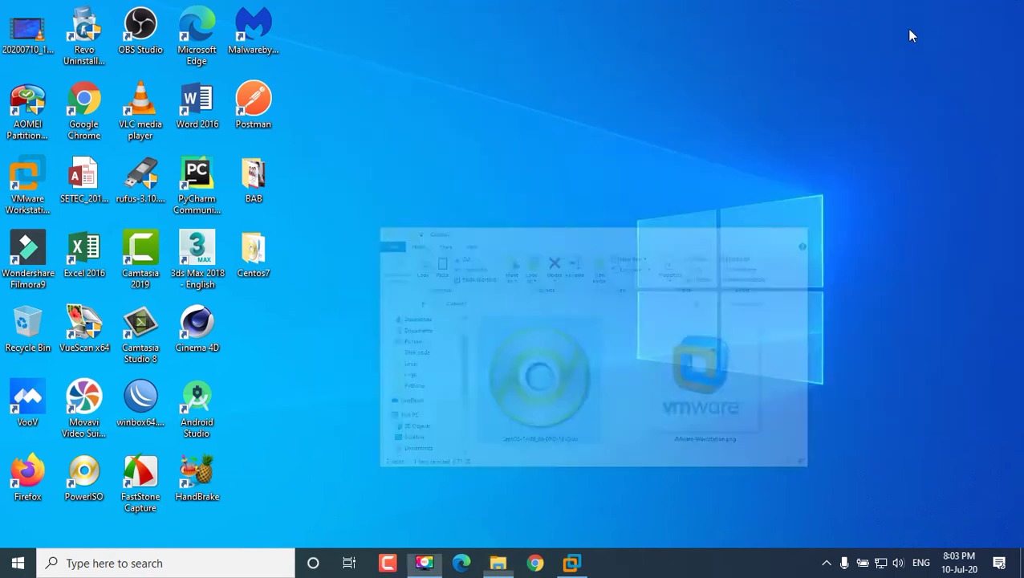
Restore VMware Workstation and check its About box (version 15.5.5 build-16285975), then close it.
click(571, 563)
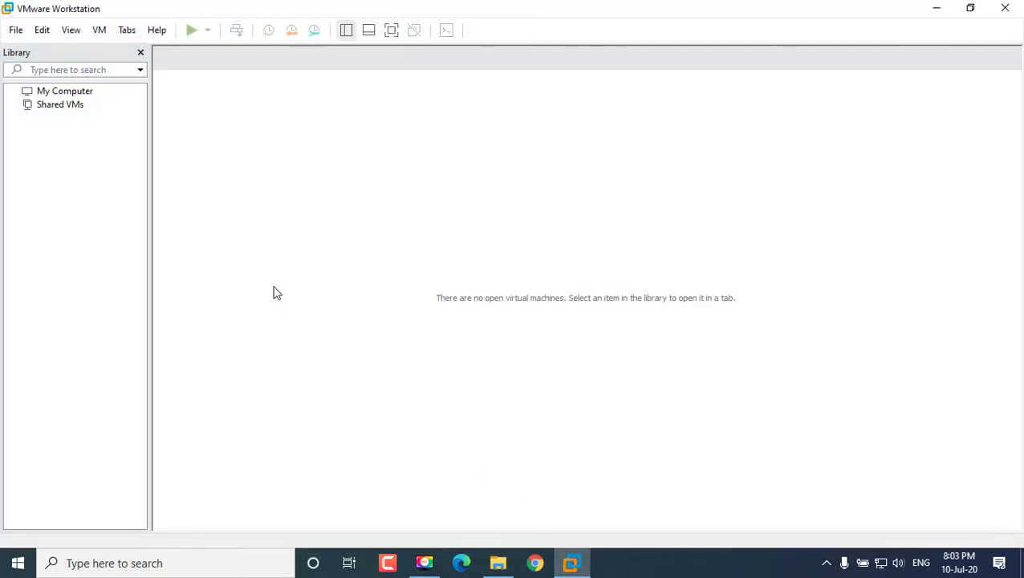
click(157, 33)
click(204, 182)
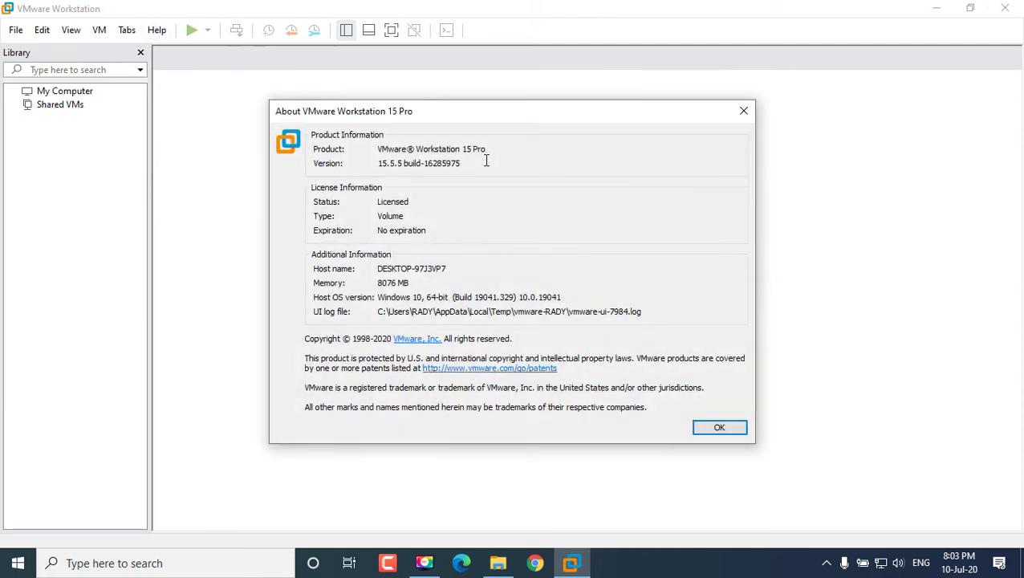
drag(586, 117, 645, 81)
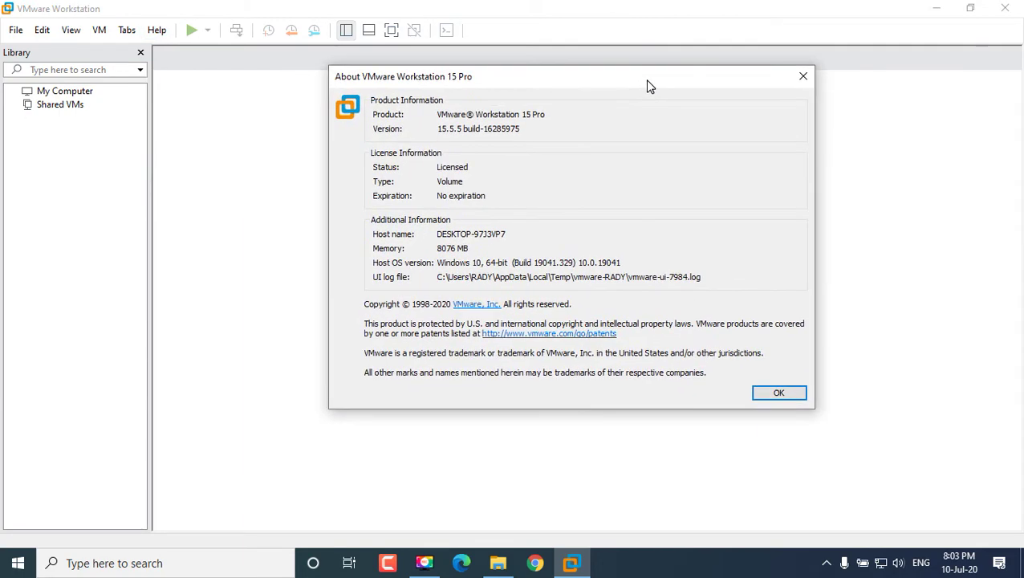
click(778, 393)
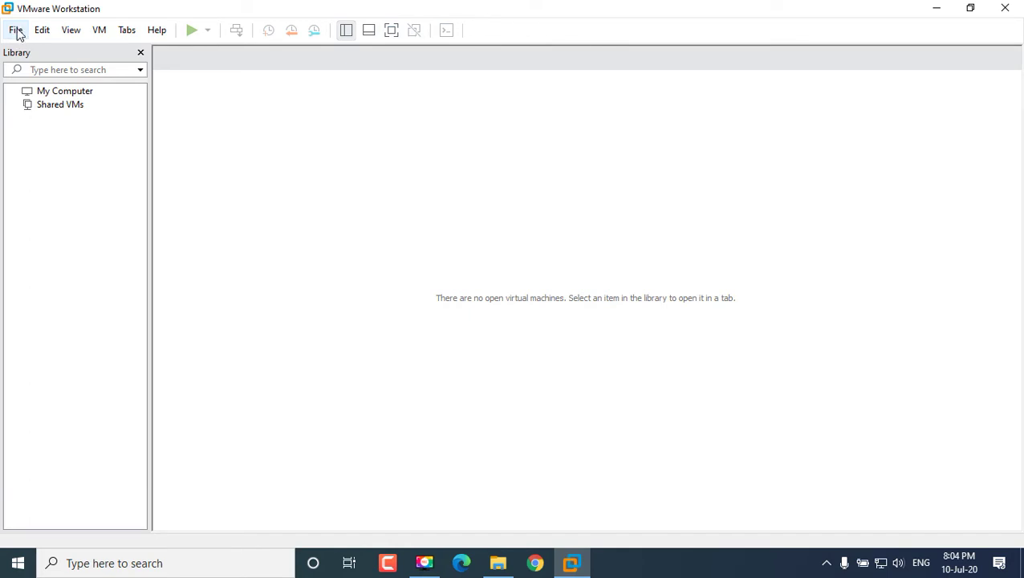
Start a new Typical virtual machine, choosing to install the operating system later.
click(17, 30)
mouse_move(32, 37)
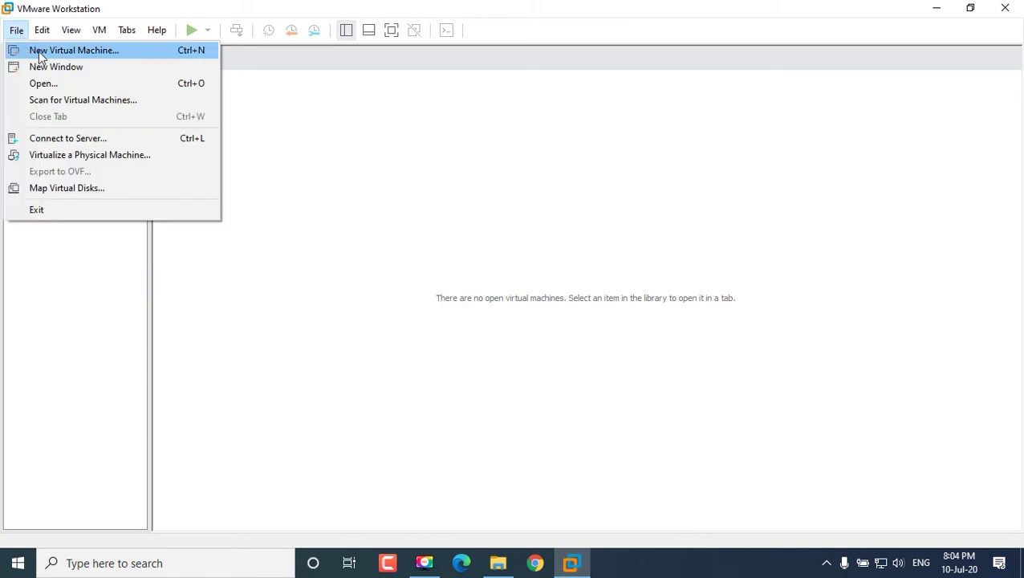
click(57, 51)
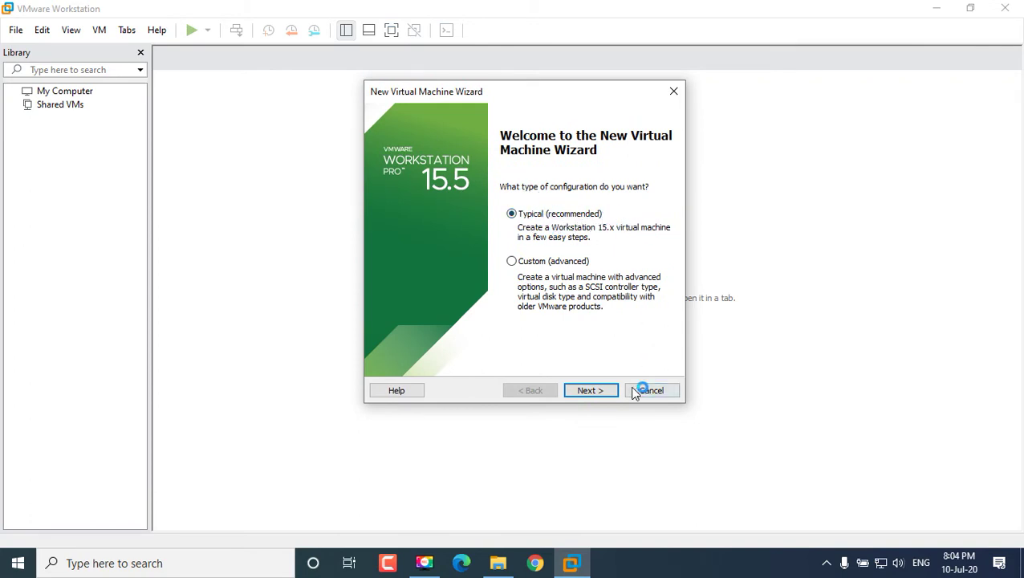
click(593, 391)
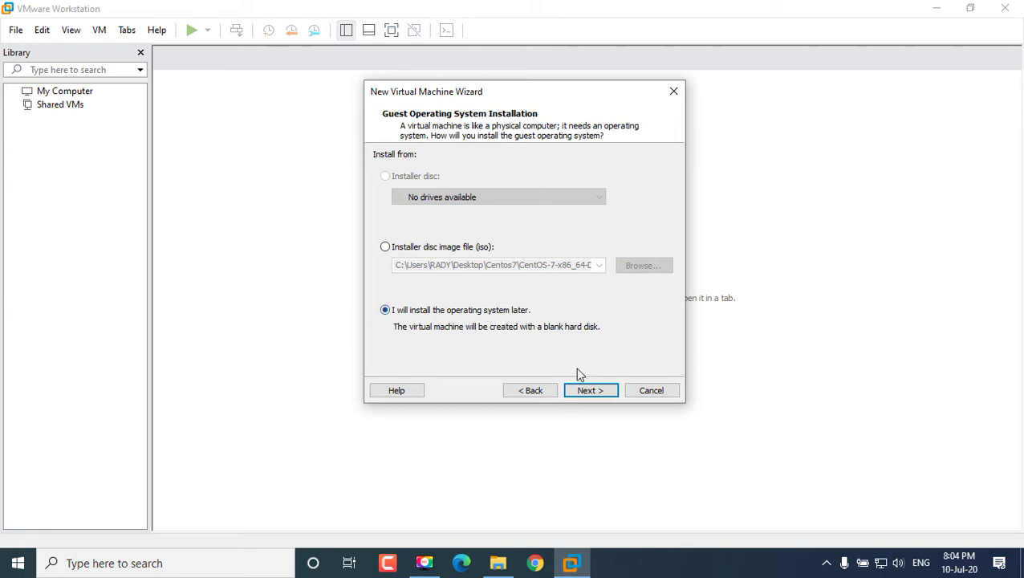
click(592, 395)
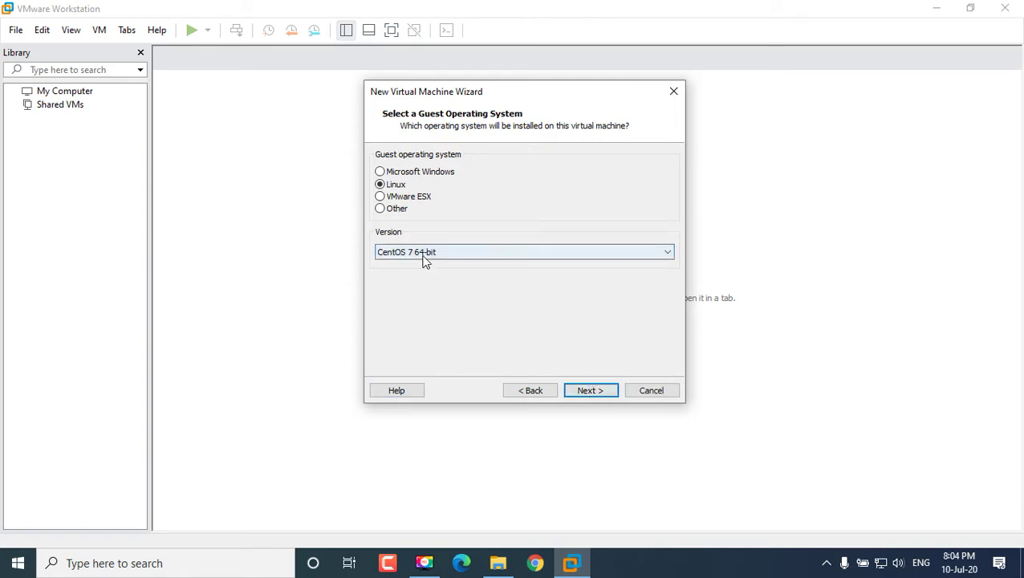
Set the guest operating system to Linux with version CentOS 7 64-bit.
click(393, 172)
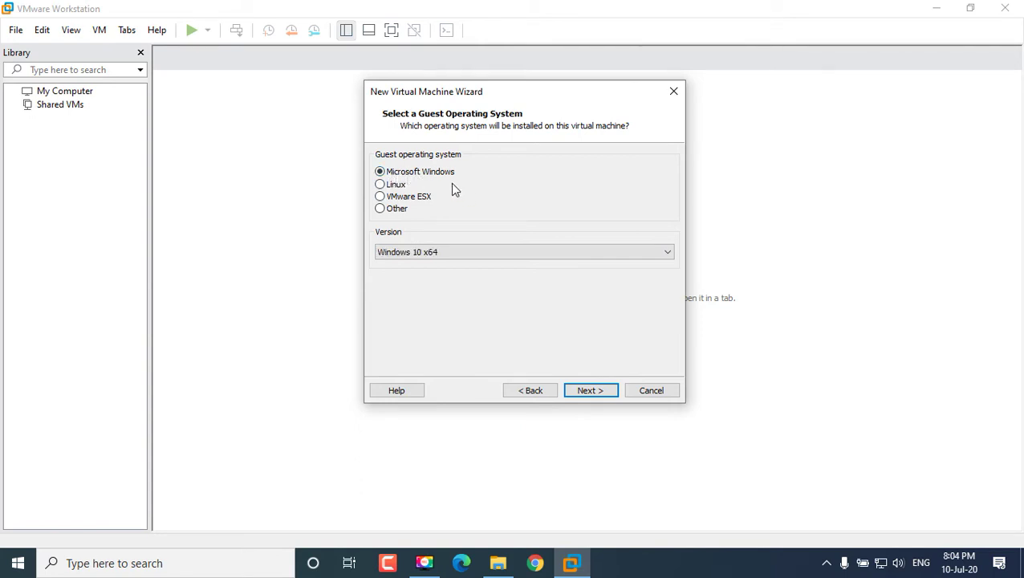
click(480, 252)
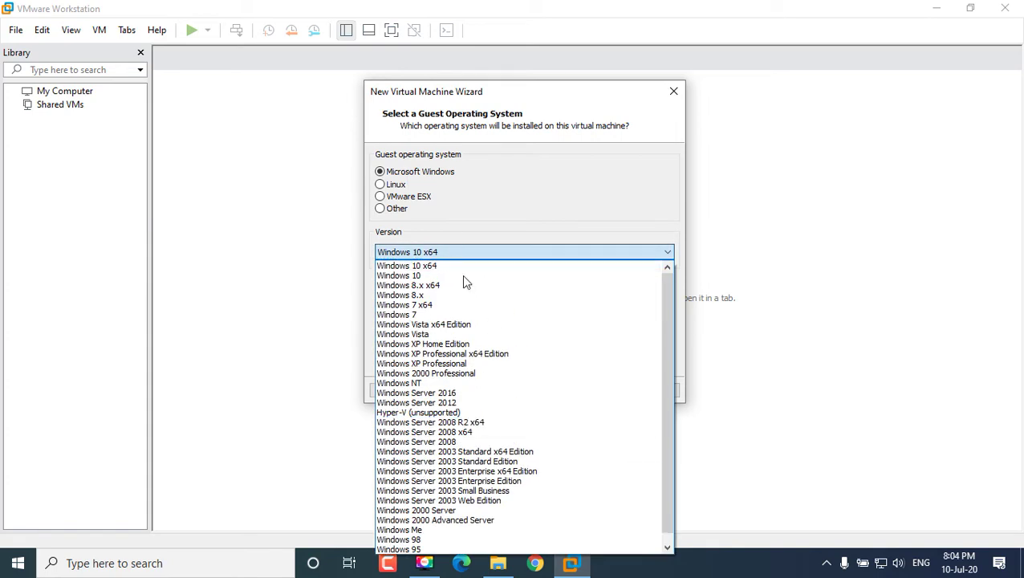
click(530, 158)
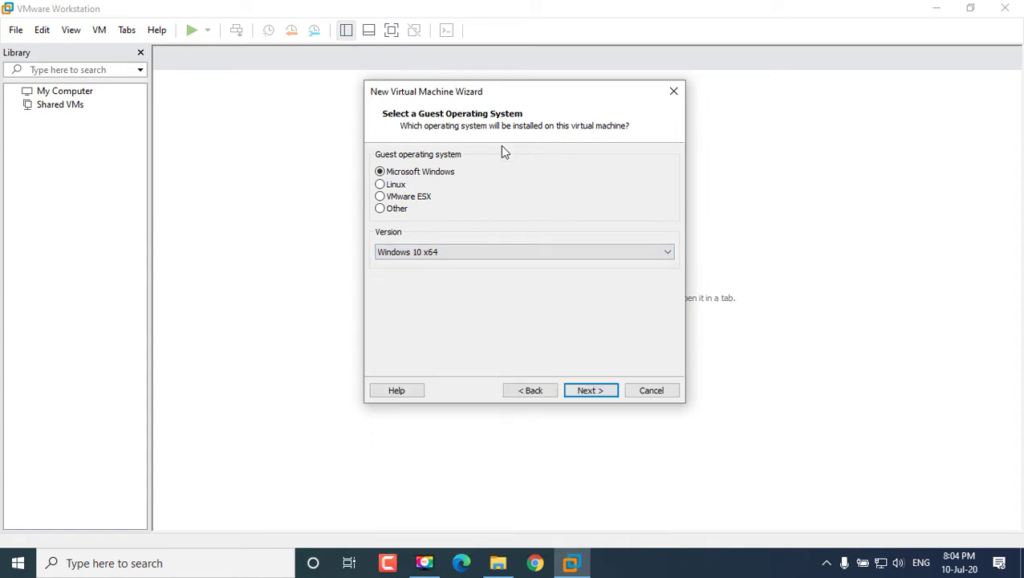
click(387, 189)
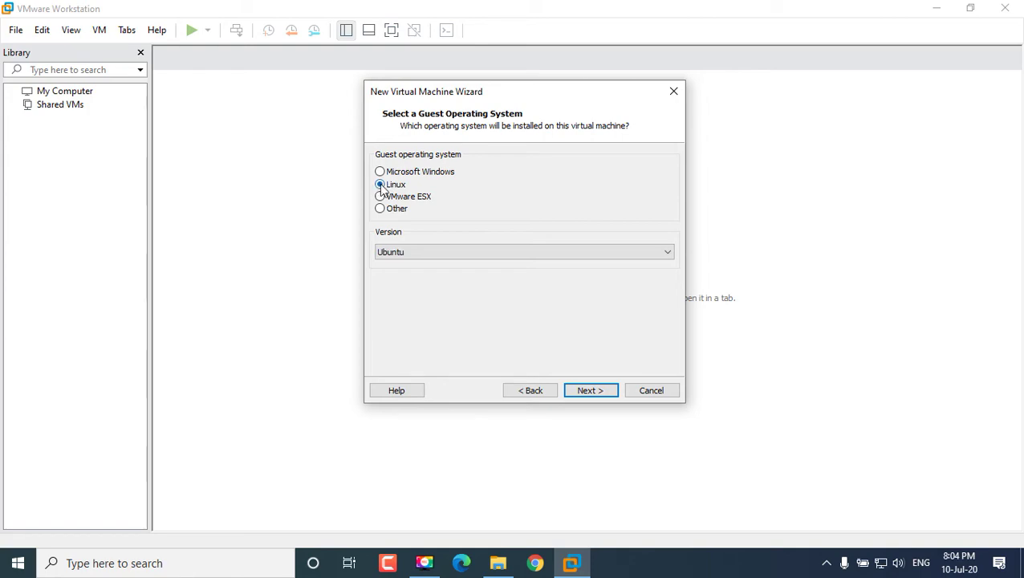
click(431, 252)
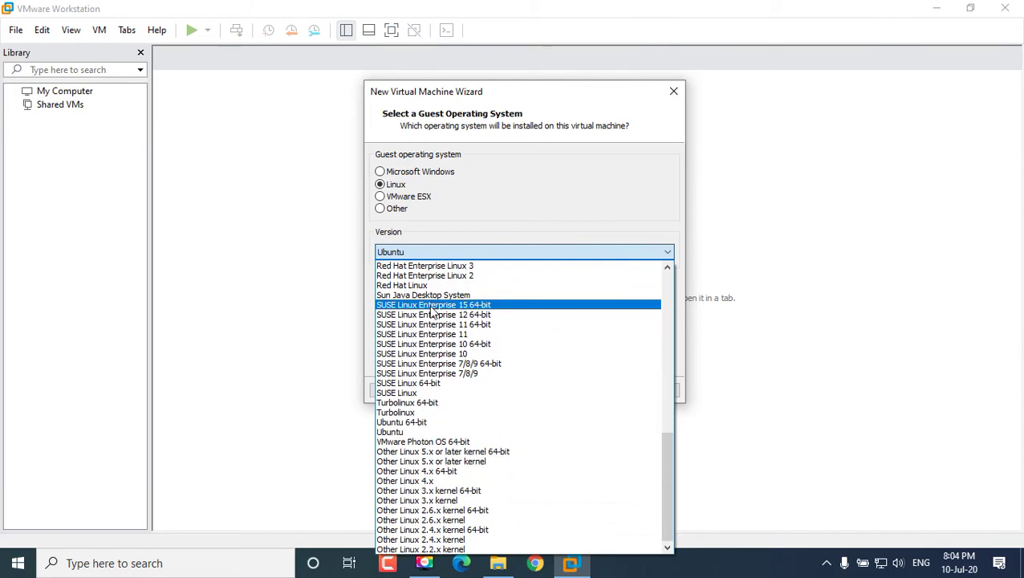
scroll(433, 338, up, 15)
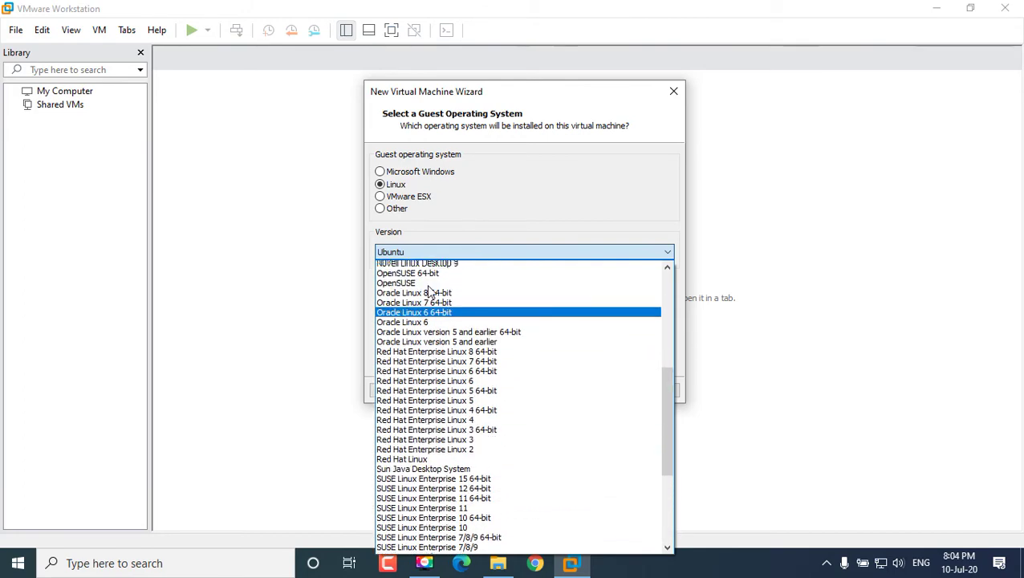
scroll(413, 281, up, 1)
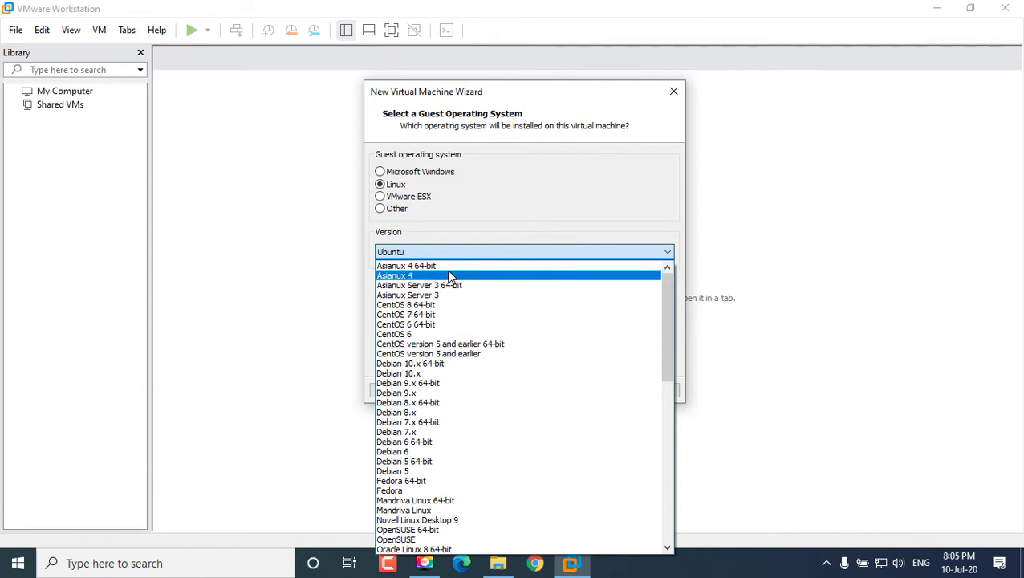
scroll(441, 337, down, 2)
scroll(445, 337, down, 3)
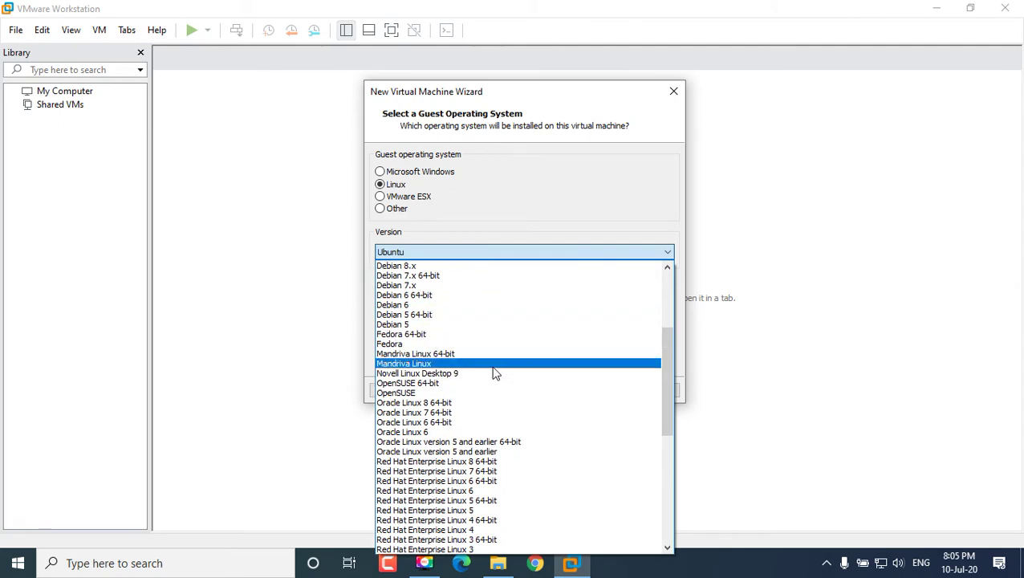
scroll(487, 363, down, 1)
scroll(487, 361, down, 2)
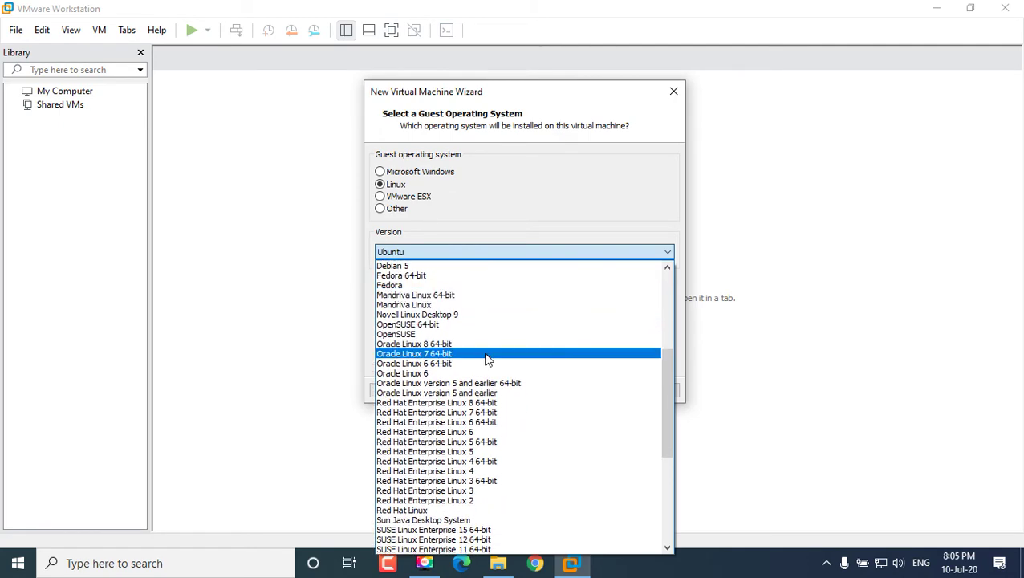
scroll(470, 361, up, 7)
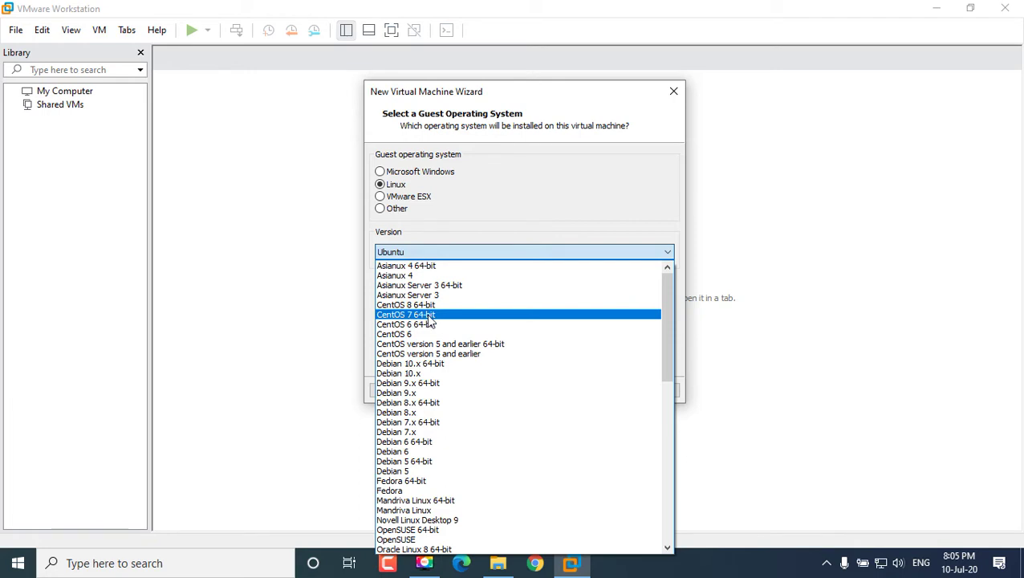
click(430, 316)
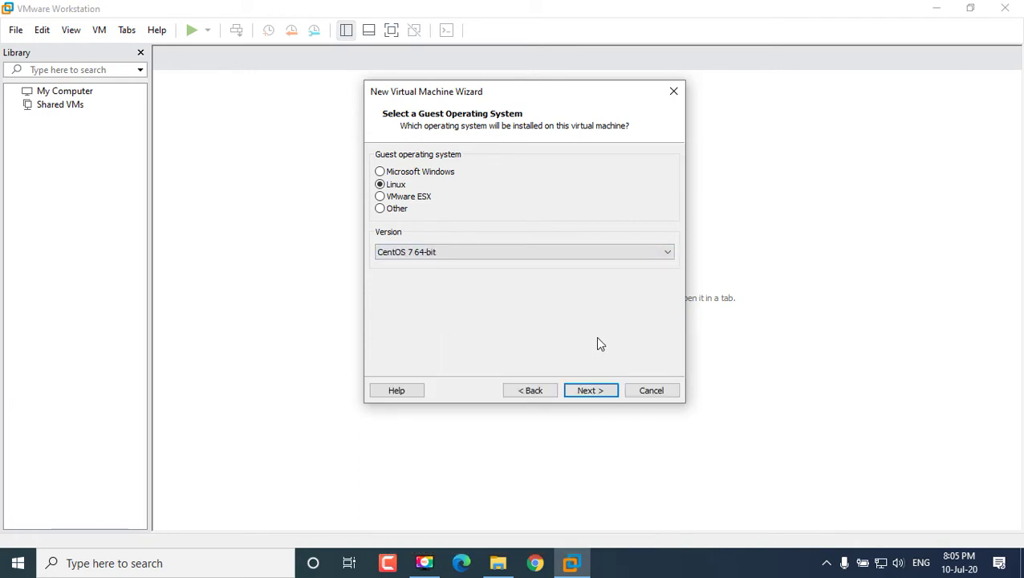
Advance the wizard to the naming step and open File Explorer with Win+E.
click(591, 391)
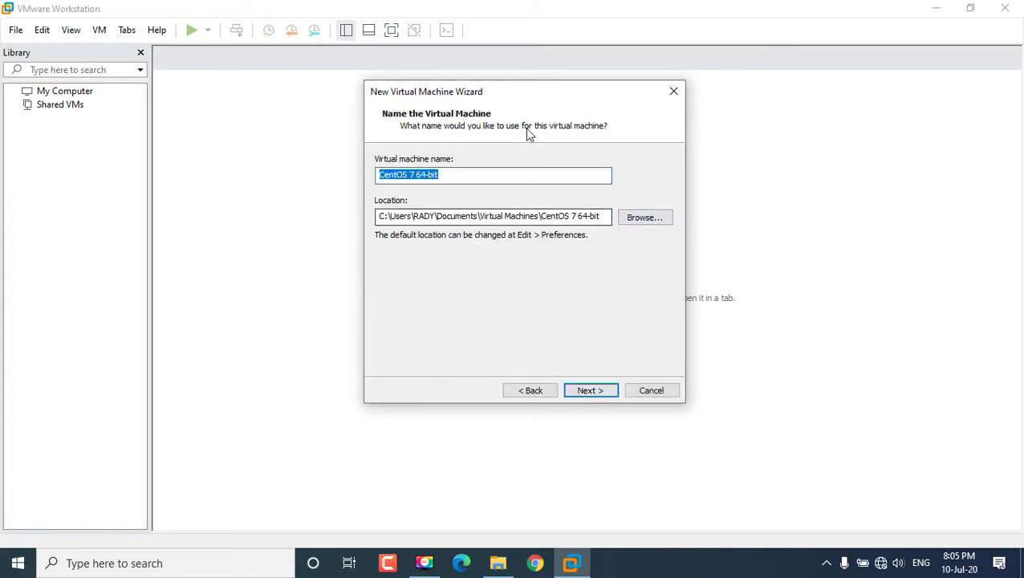
drag(527, 99, 547, 85)
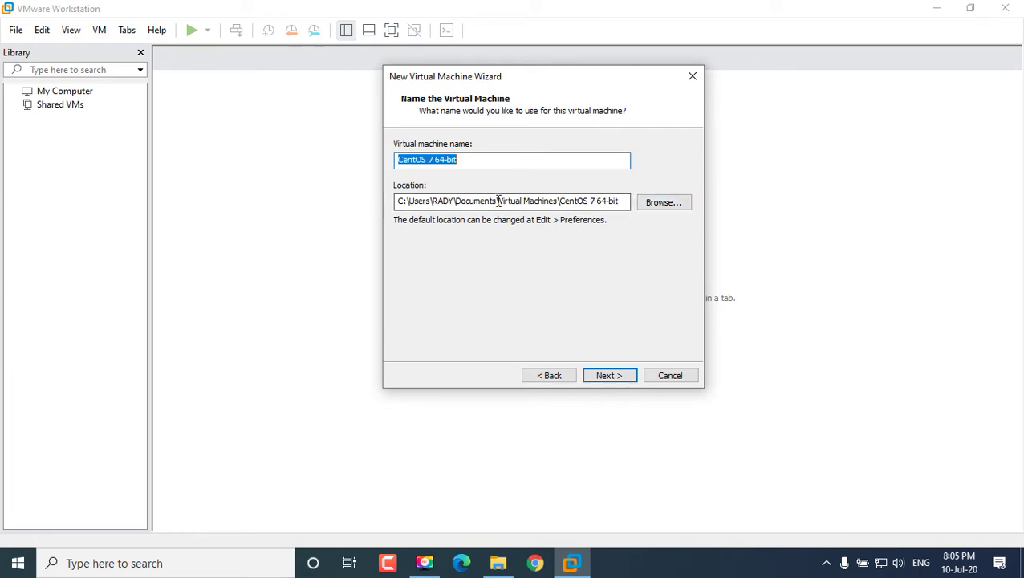
key(super+e)
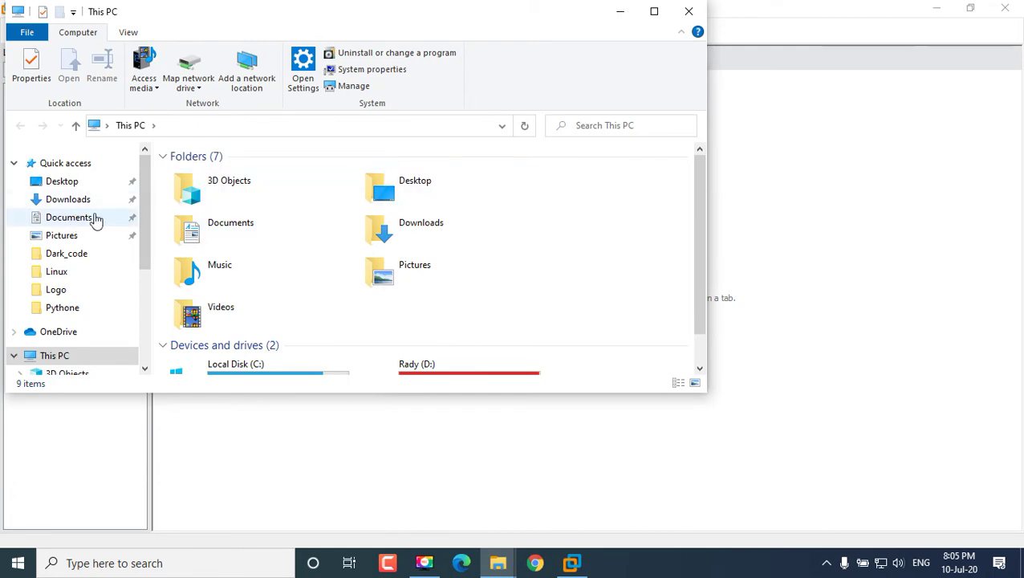
Check Documents\Virtual Machines for the existing Kali2019H and Kali2020.2H folders, then close Explorer.
drag(475, 18, 573, 39)
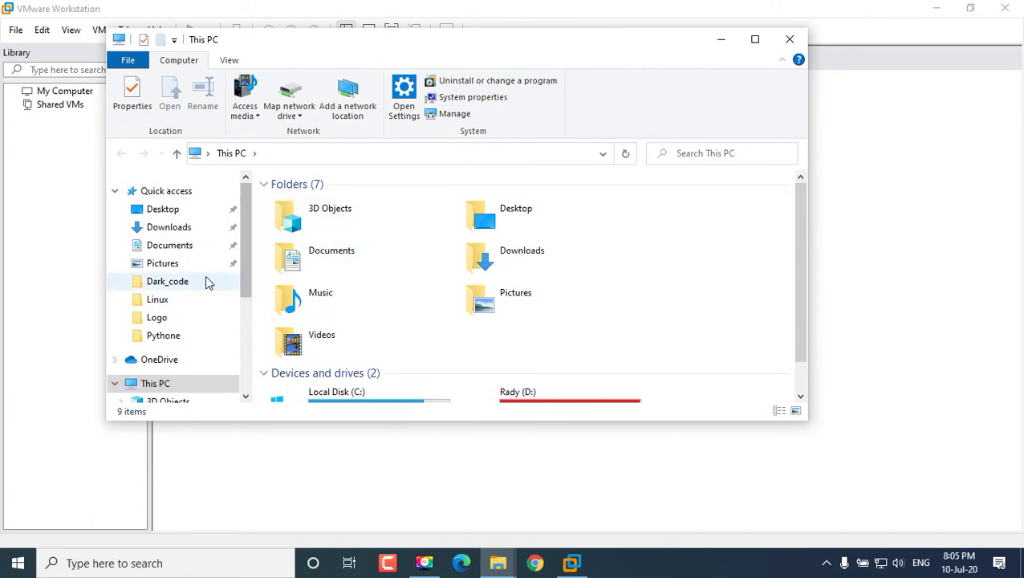
drag(600, 41, 609, 26)
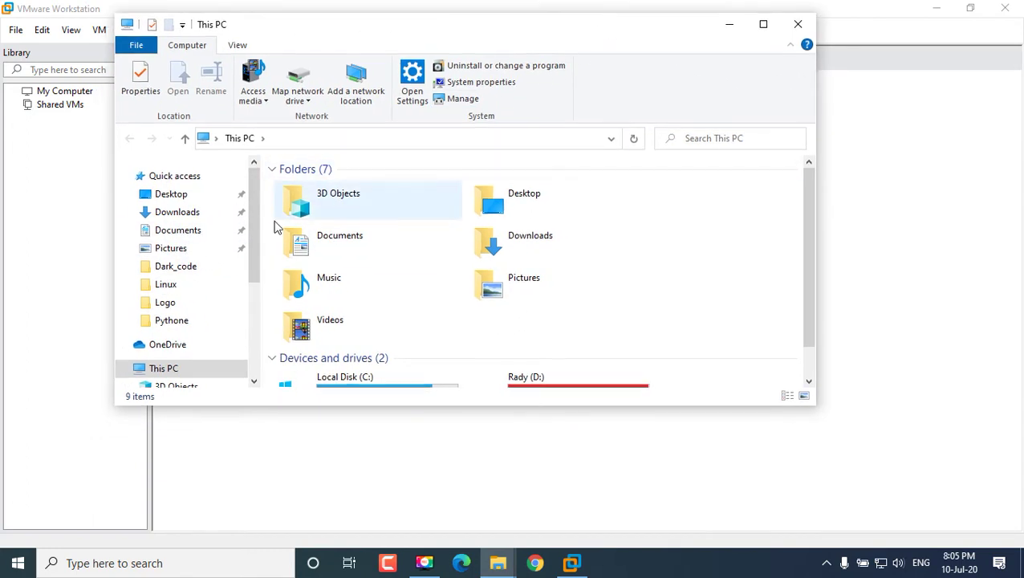
click(177, 231)
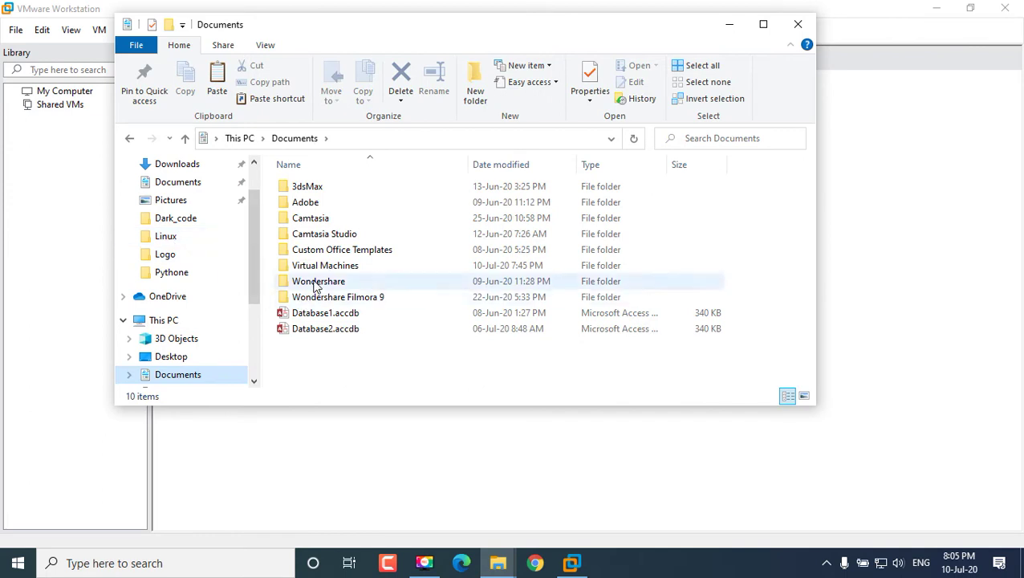
double_click(318, 266)
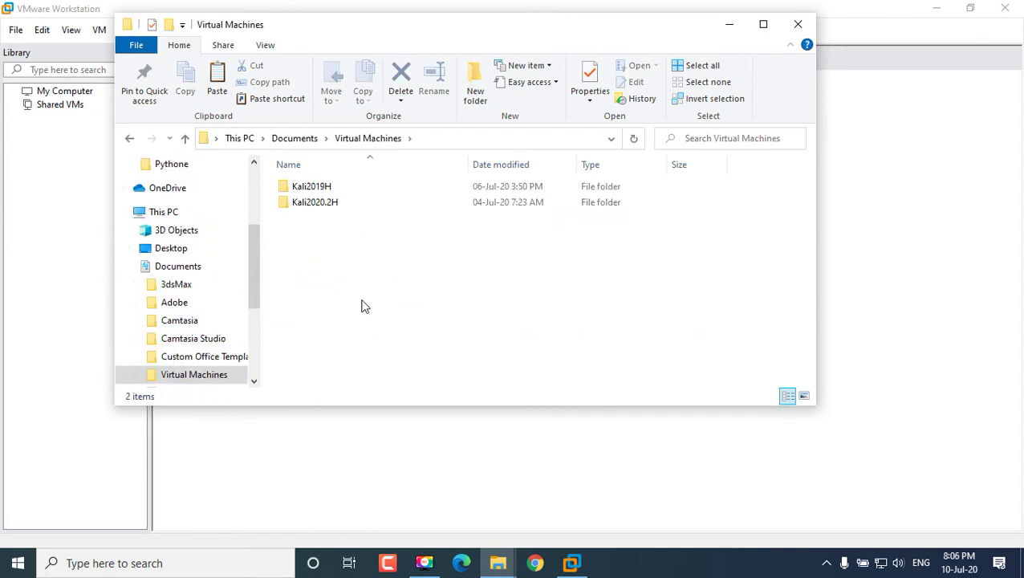
drag(537, 35, 555, 82)
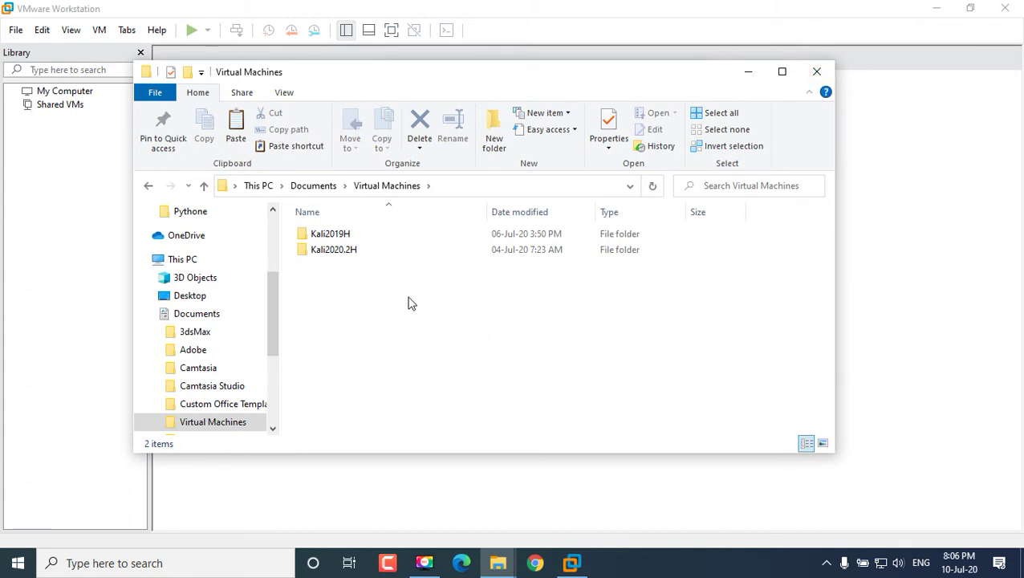
drag(490, 74, 459, 122)
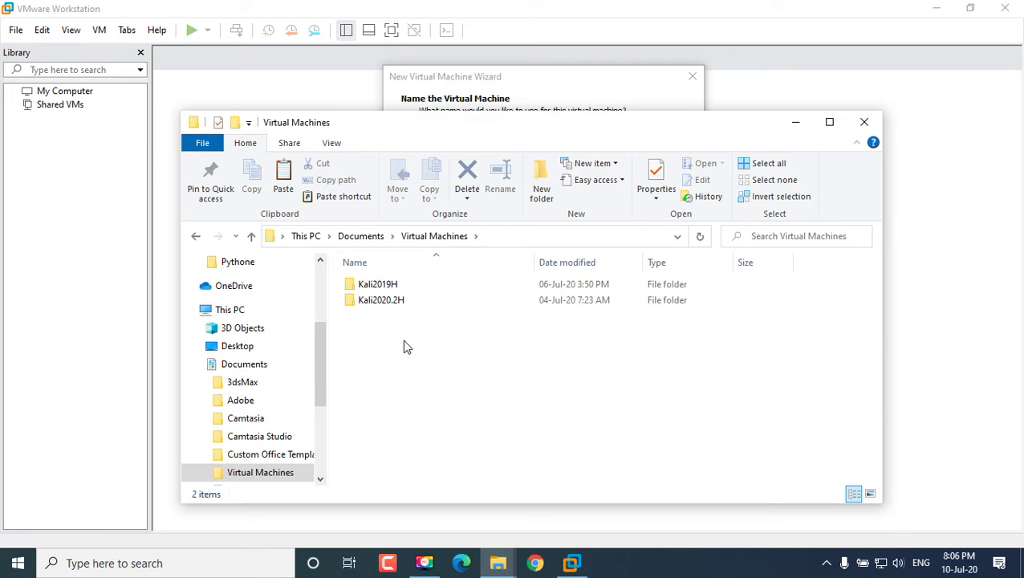
click(865, 122)
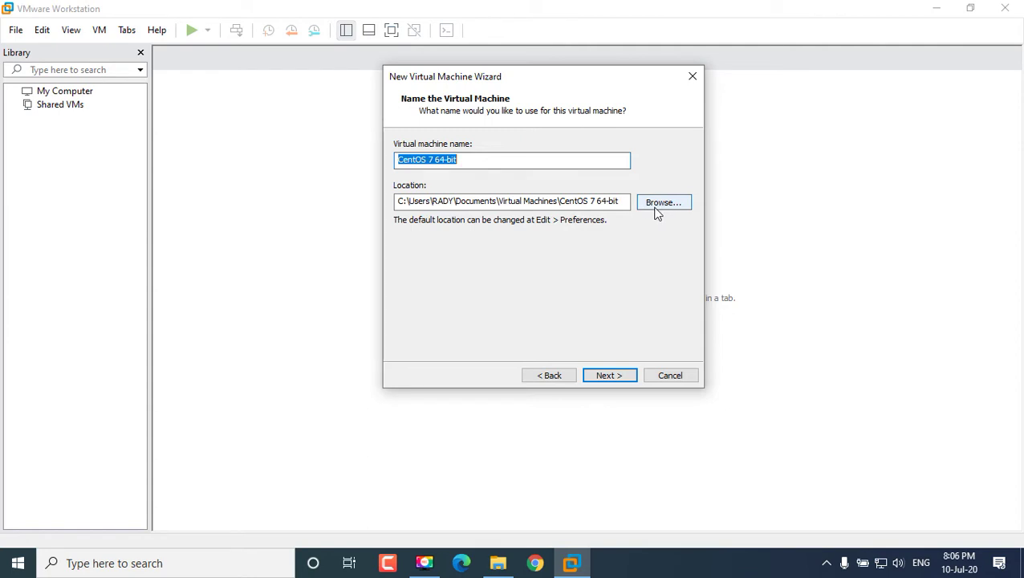
Browse drives C: and D: for a VM location, then cancel, keeping the default folder.
click(664, 208)
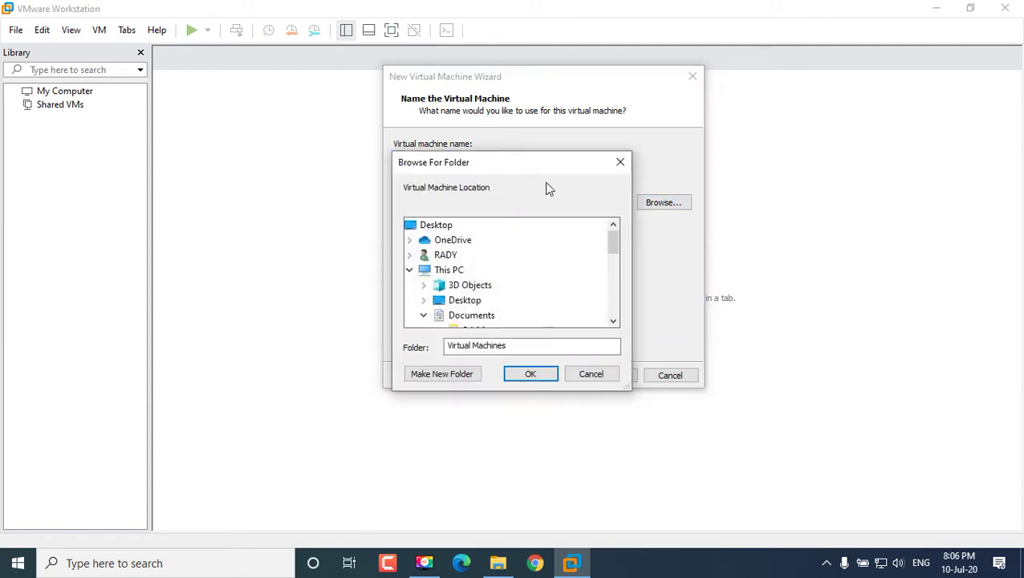
drag(534, 170, 366, 96)
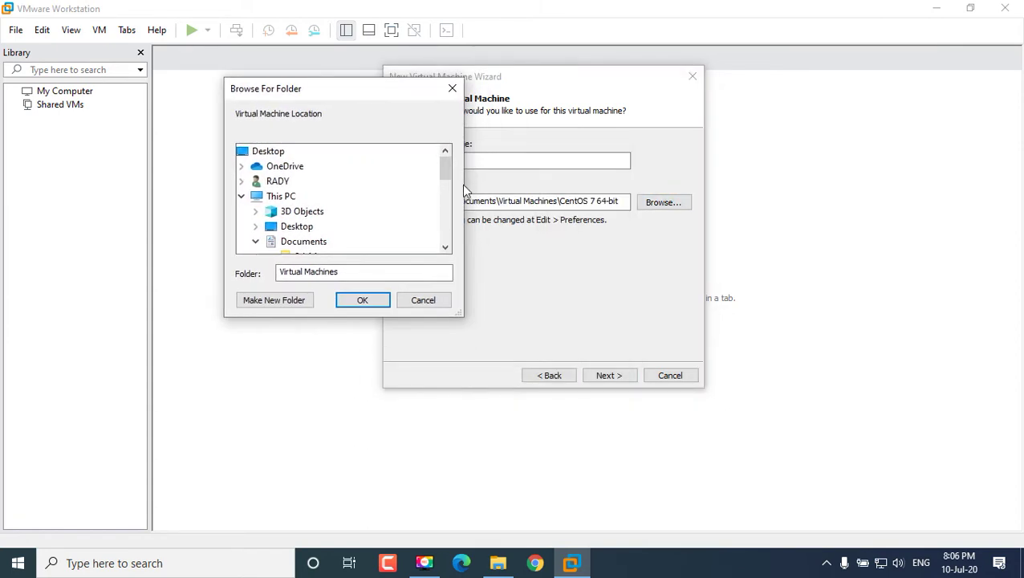
drag(463, 186, 820, 160)
drag(528, 317, 530, 531)
scroll(353, 417, down, 2)
click(324, 381)
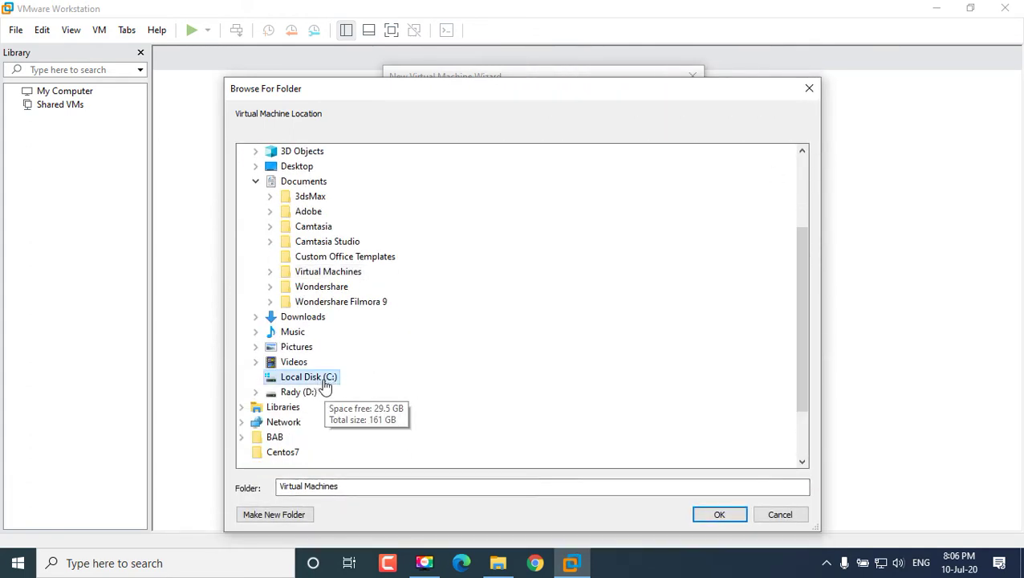
click(256, 240)
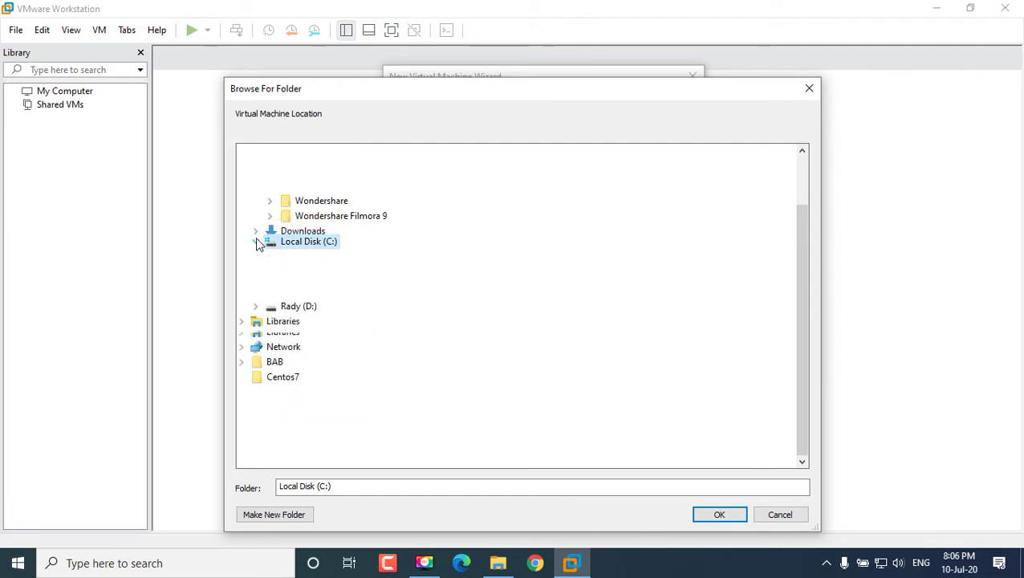
double_click(287, 390)
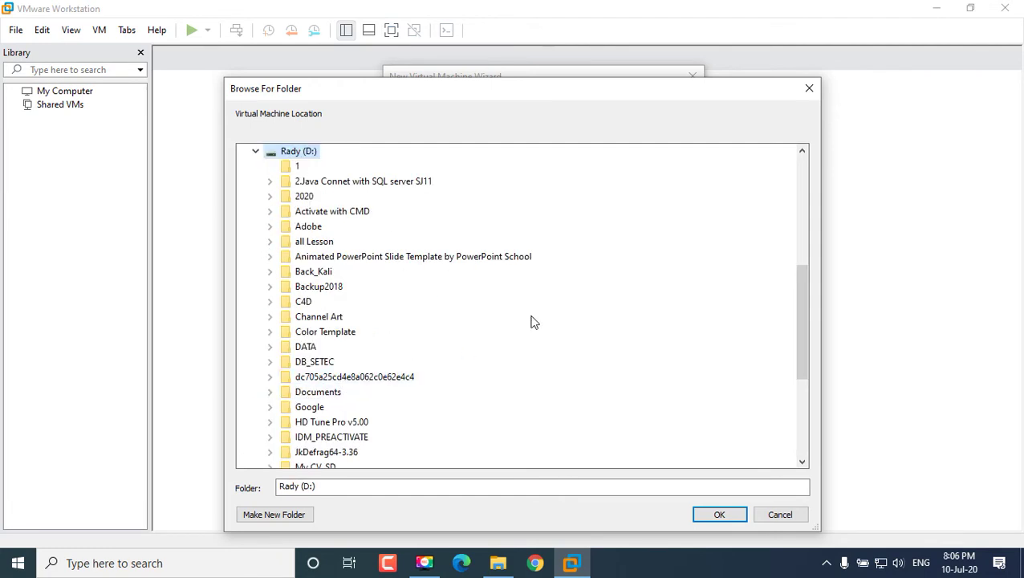
scroll(442, 313, down, 5)
scroll(284, 229, up, 5)
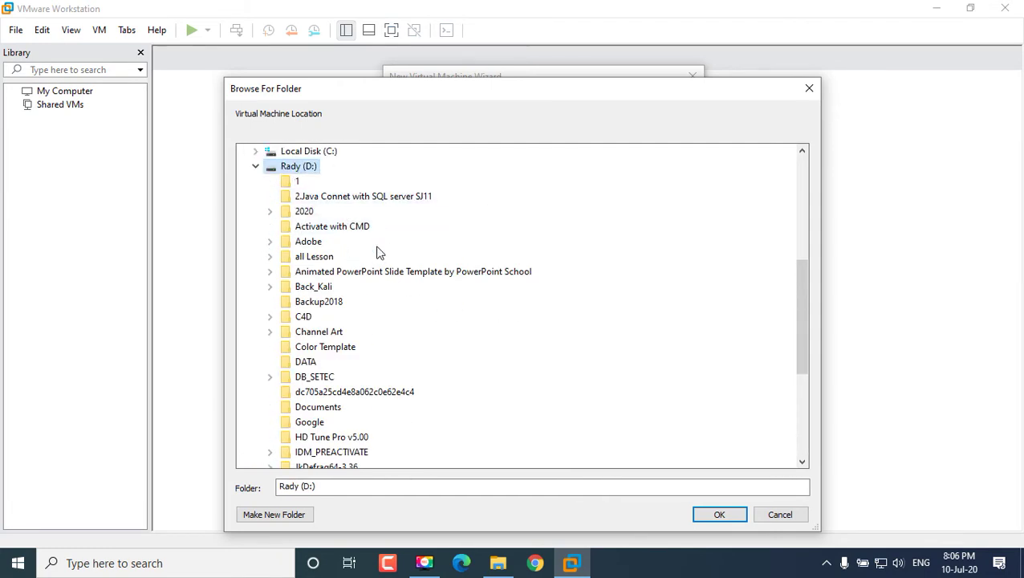
scroll(375, 338, down, 5)
scroll(346, 258, up, 8)
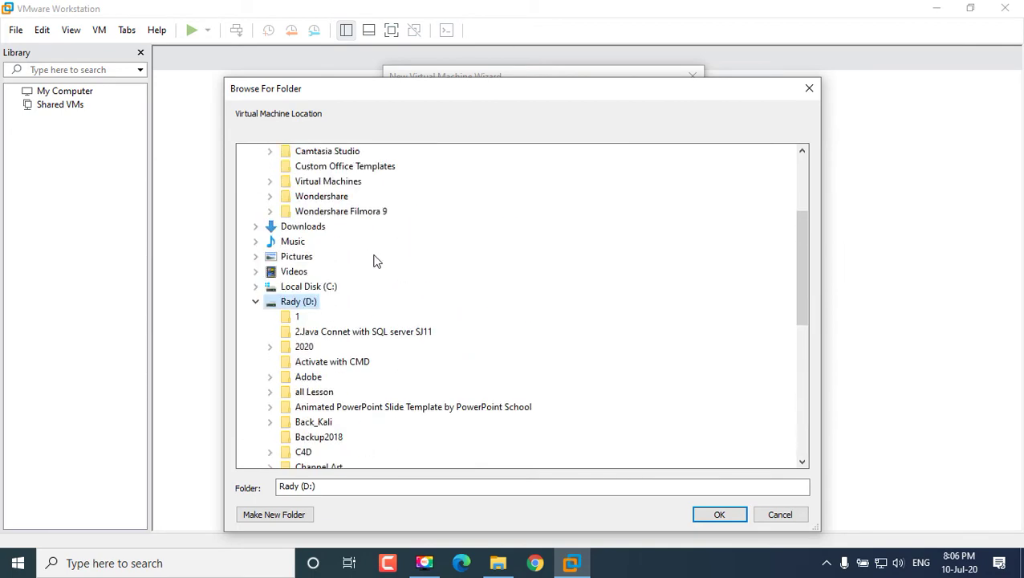
click(791, 517)
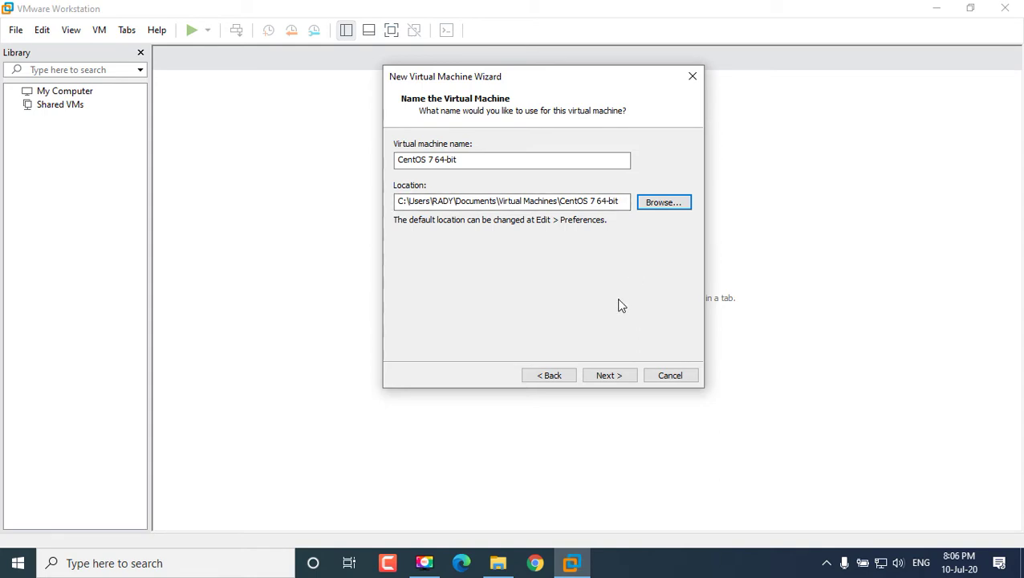
Rename the virtual machine to 'Linux Centos7' and move on to disk capacity.
click(474, 159)
drag(474, 159, 306, 167)
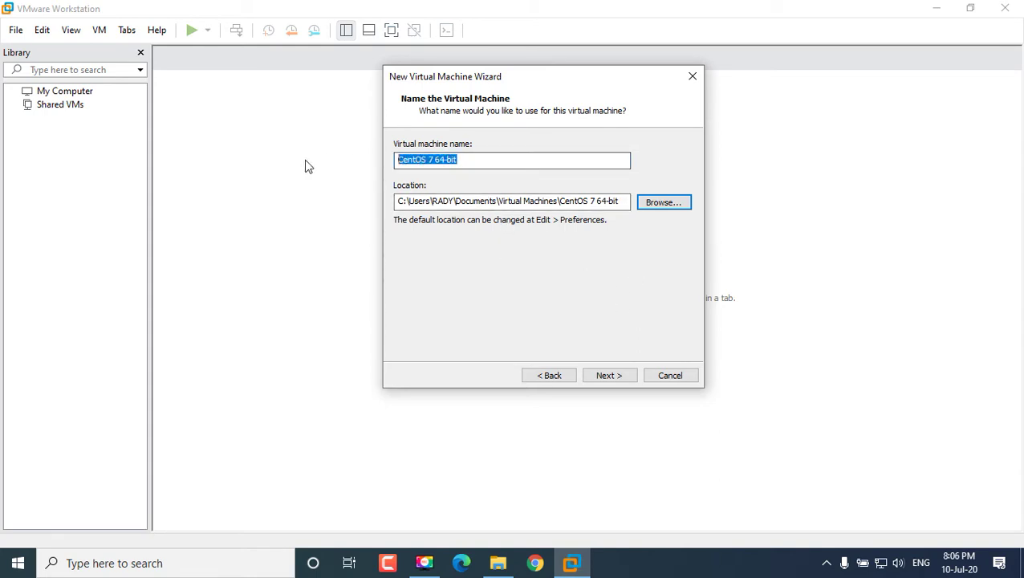
click(498, 160)
key(shift+Left)
key(shift+Left)
key(shift+Left)
drag(471, 162, 380, 172)
text(L)
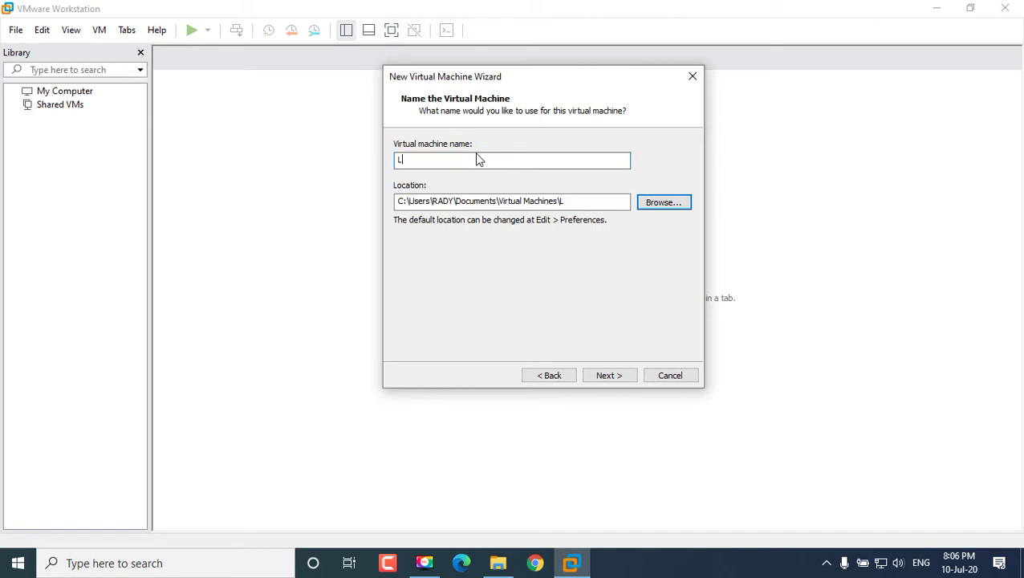
text(inux Centos7)
click(607, 374)
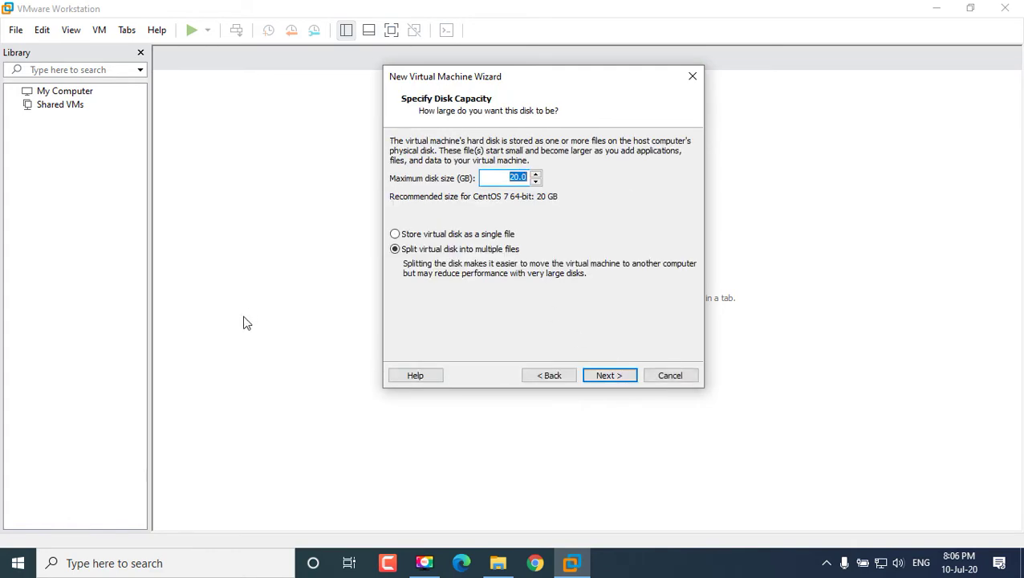
Set the maximum disk size to 20 GB, split into multiple files.
click(514, 176)
drag(507, 176, 529, 177)
text(20)
drag(511, 178, 561, 174)
click(511, 179)
drag(509, 176, 532, 173)
drag(507, 177, 537, 186)
drag(510, 179, 564, 183)
drag(502, 177, 525, 177)
click(511, 178)
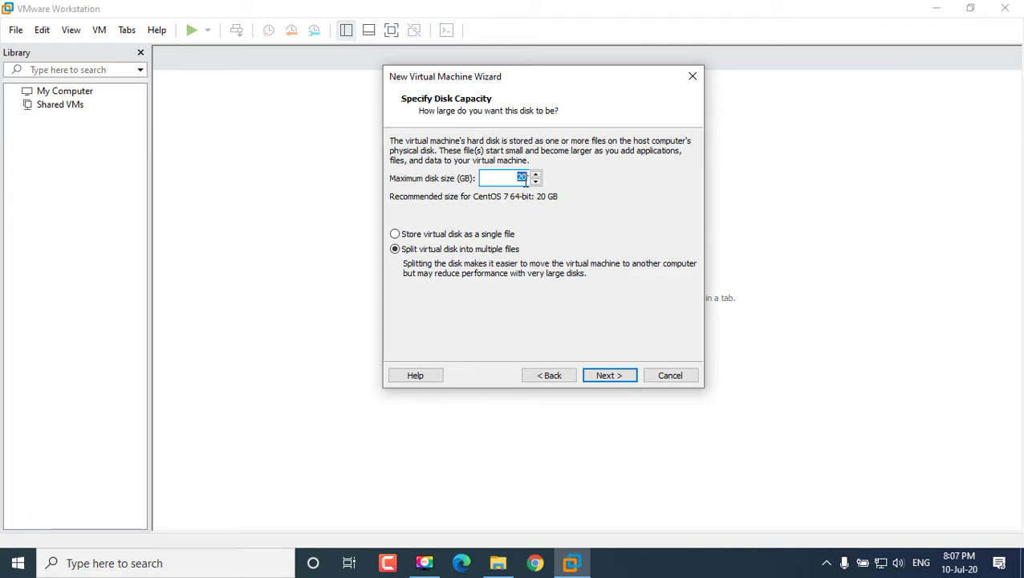
click(517, 177)
double_click(520, 177)
double_click(511, 177)
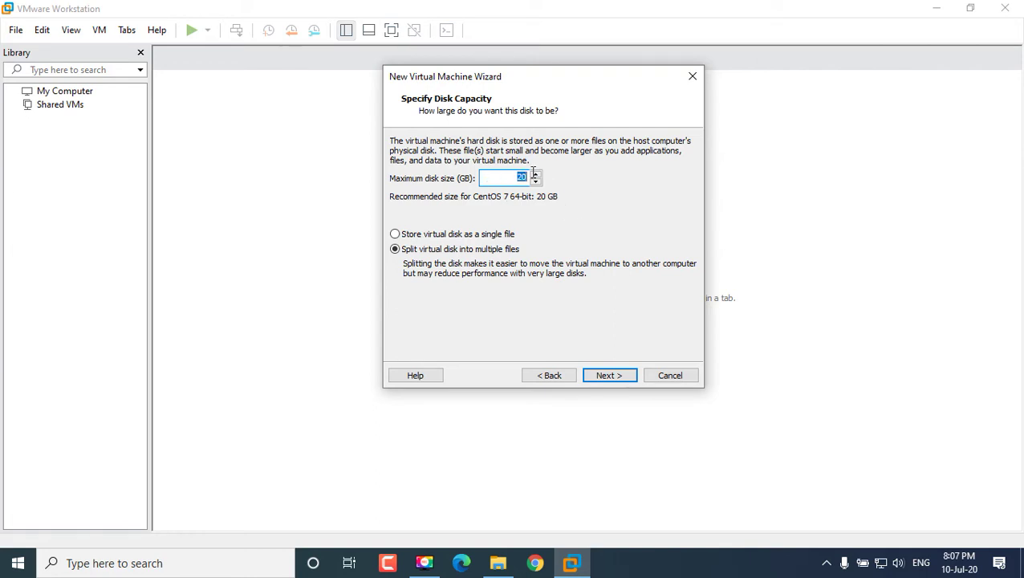
click(509, 177)
Review the Ready to Create summary: 20 GB split disk, 1024 MB memory, NAT.
click(615, 377)
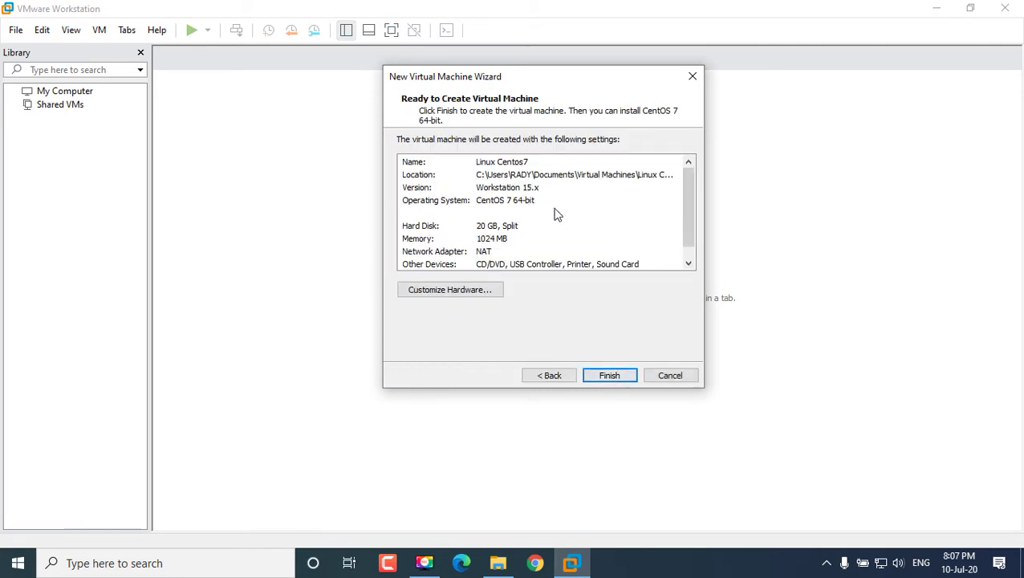
scroll(553, 212, down, 1)
scroll(537, 207, up, 1)
scroll(517, 218, down, 1)
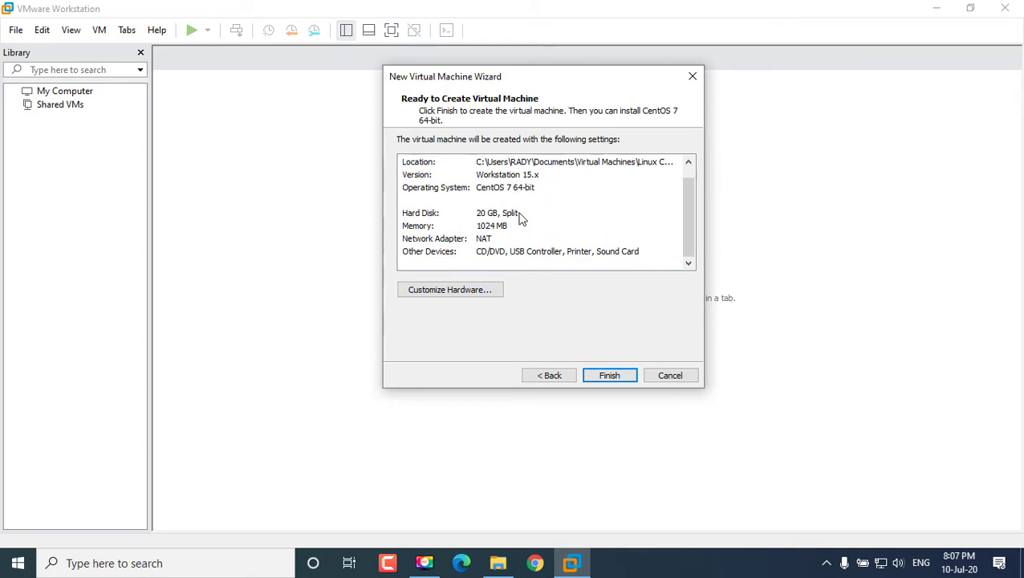
scroll(487, 223, up, 1)
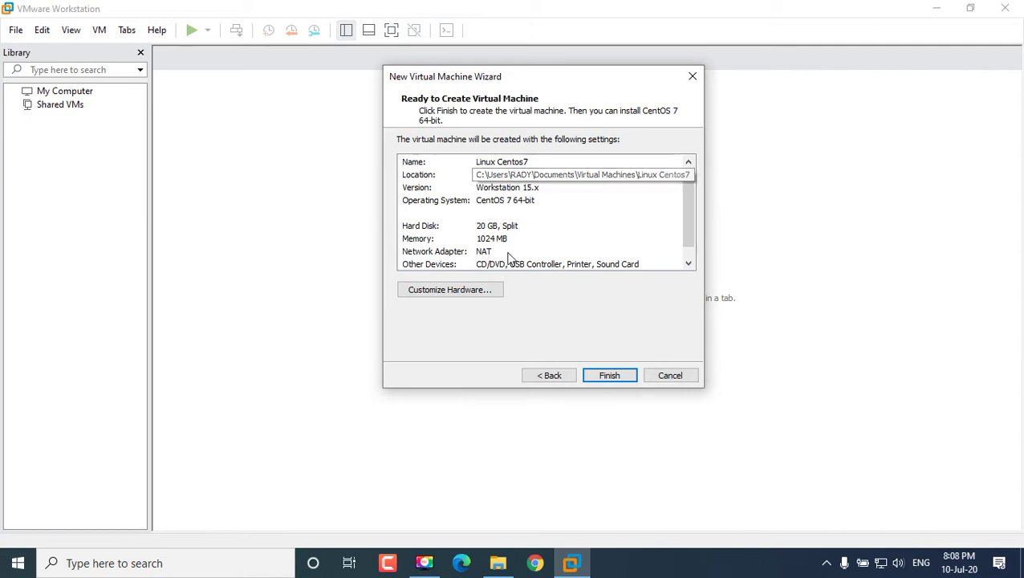
Create the Linux Centos7 VM and raise its memory from 1 GB to 2 GB.
click(610, 376)
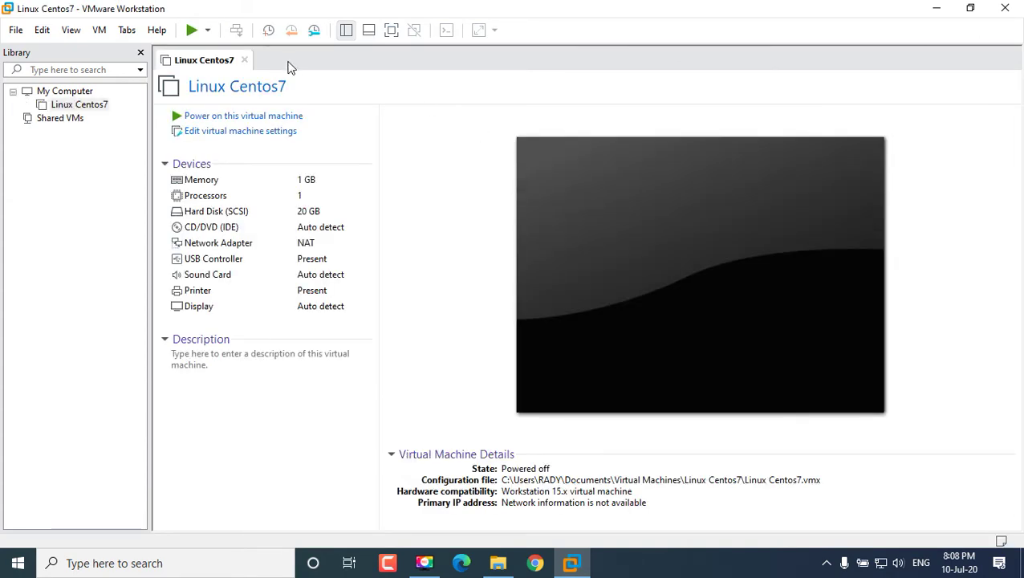
double_click(306, 183)
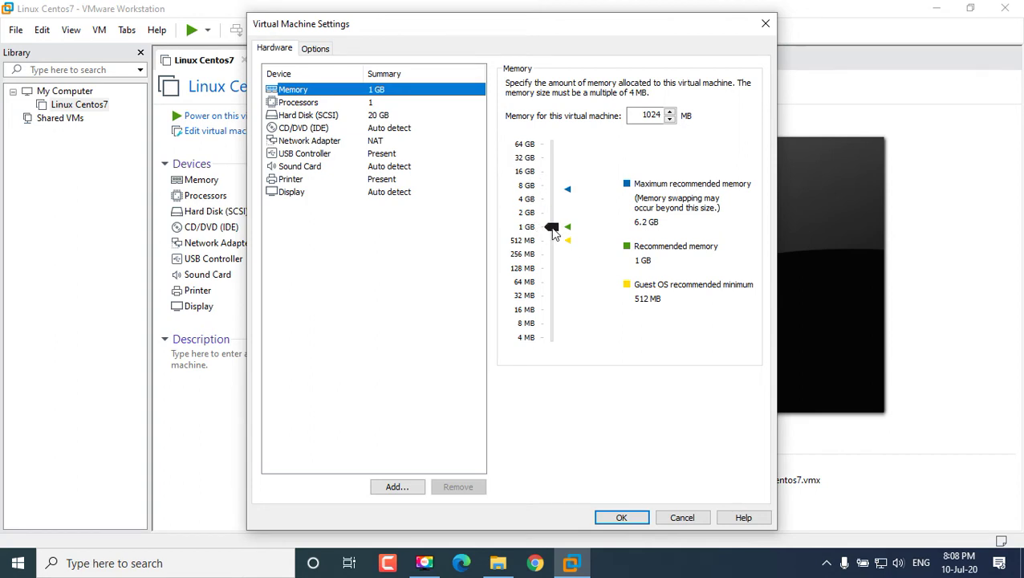
drag(552, 231, 553, 215)
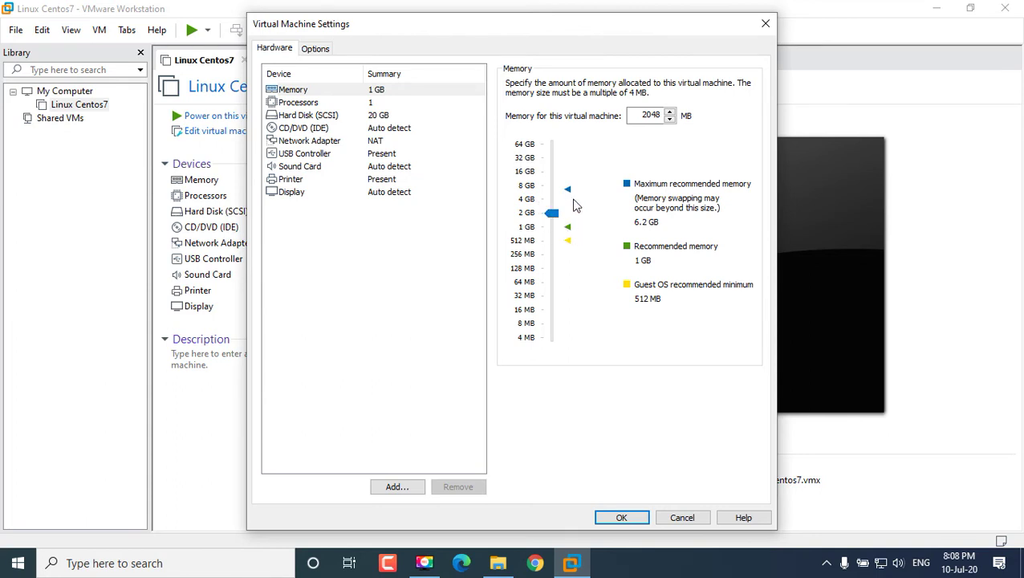
drag(553, 214, 555, 220)
click(621, 518)
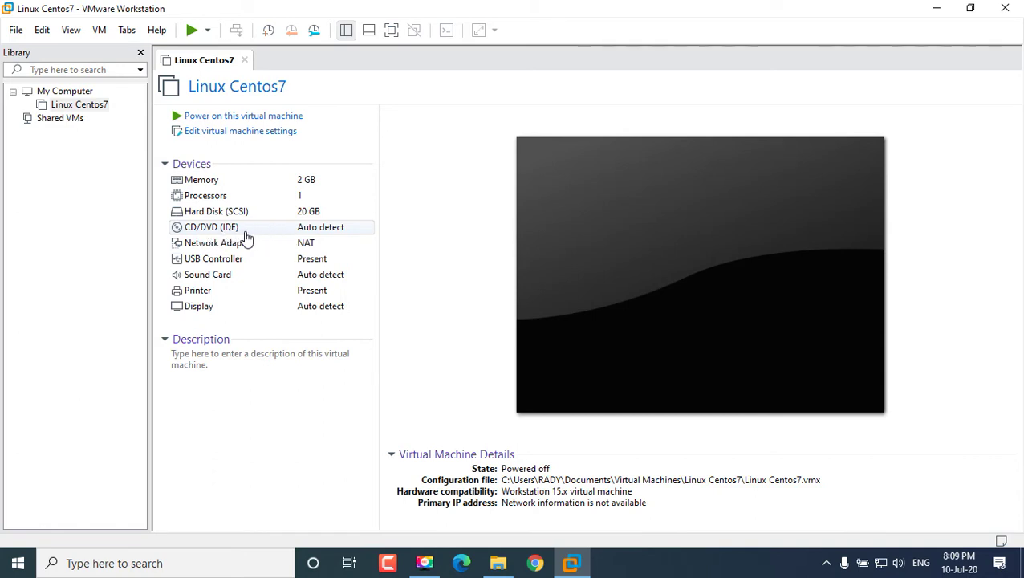
Point the CD/DVD (IDE) drive at Desktop\Centos7\CentOS-7-x86_64-DVD-1810.iso.
click(278, 231)
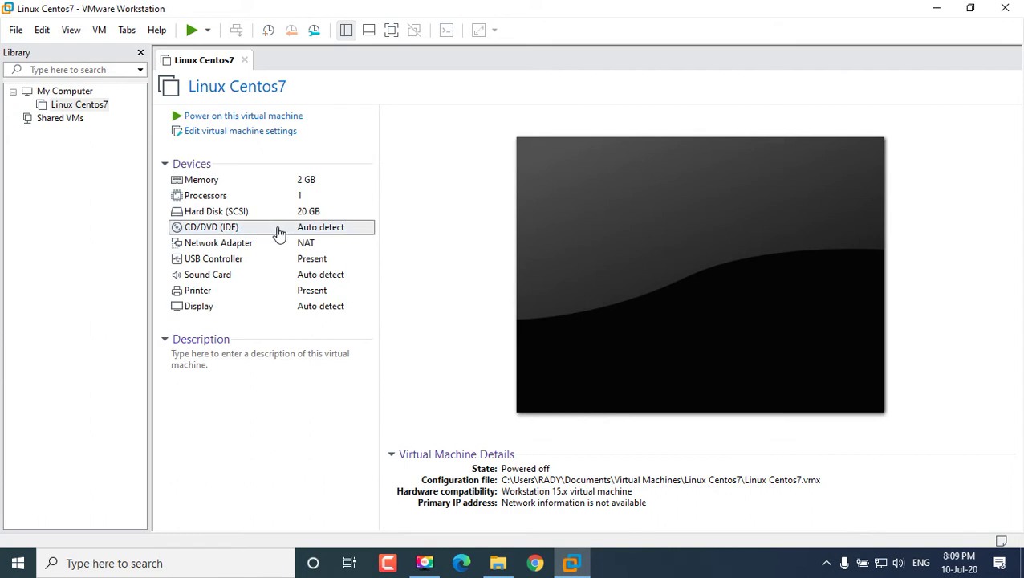
double_click(304, 227)
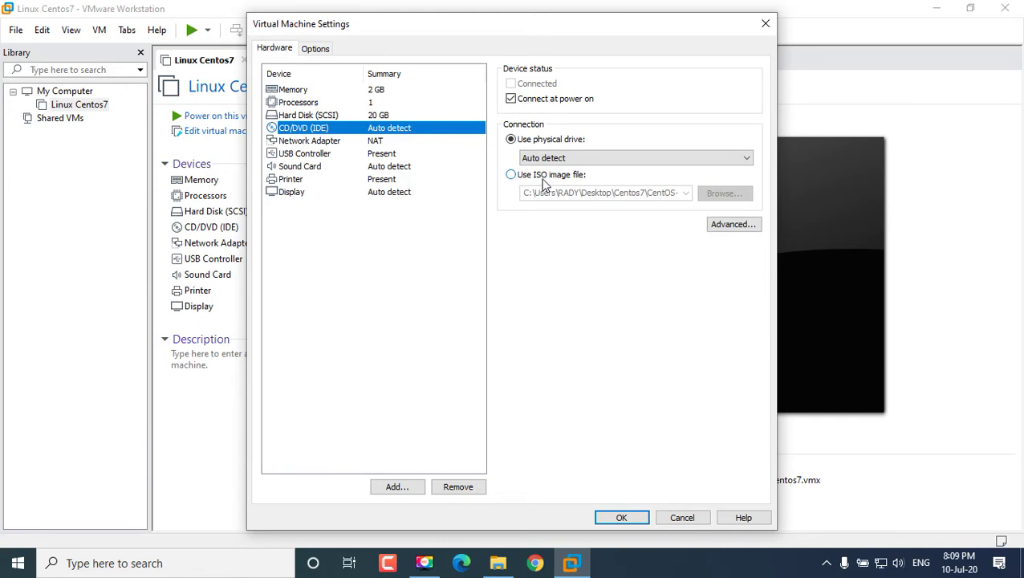
click(511, 174)
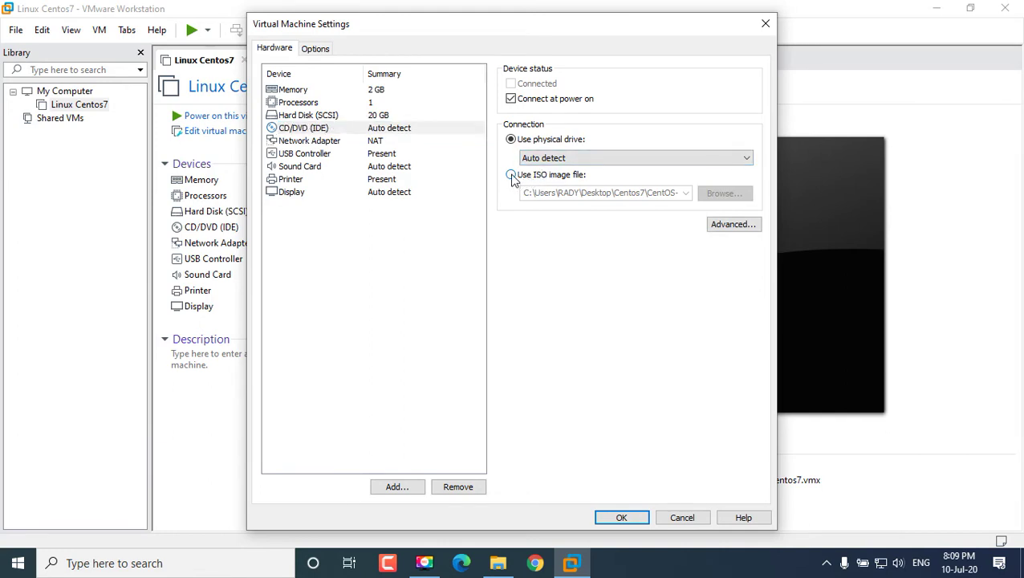
click(727, 199)
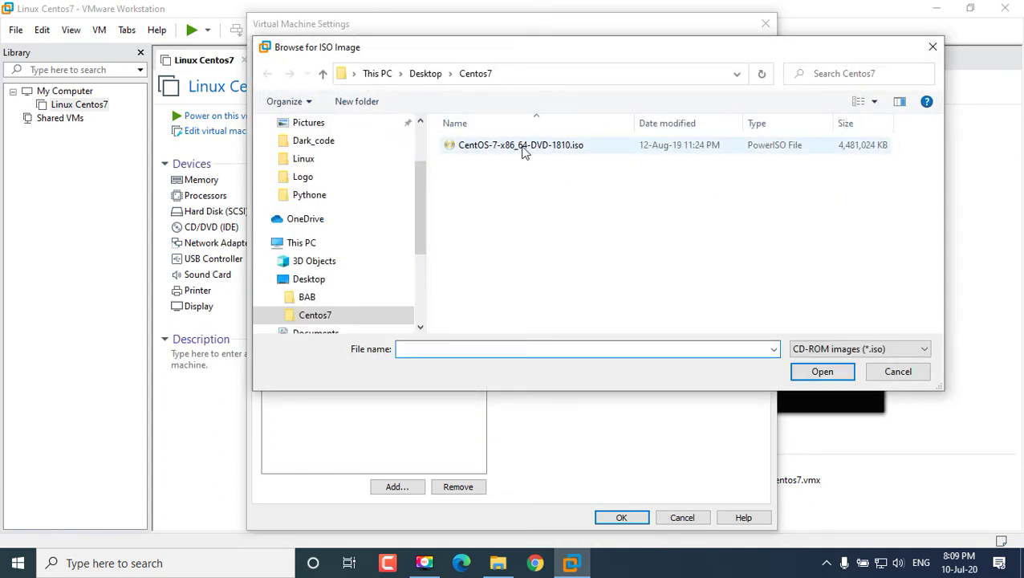
click(522, 147)
scroll(385, 170, up, 3)
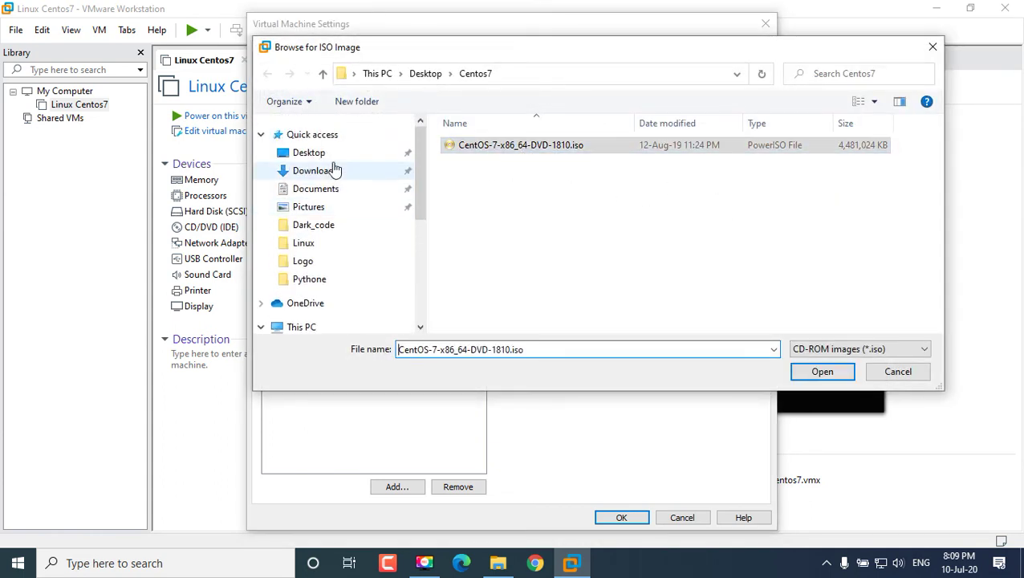
click(326, 156)
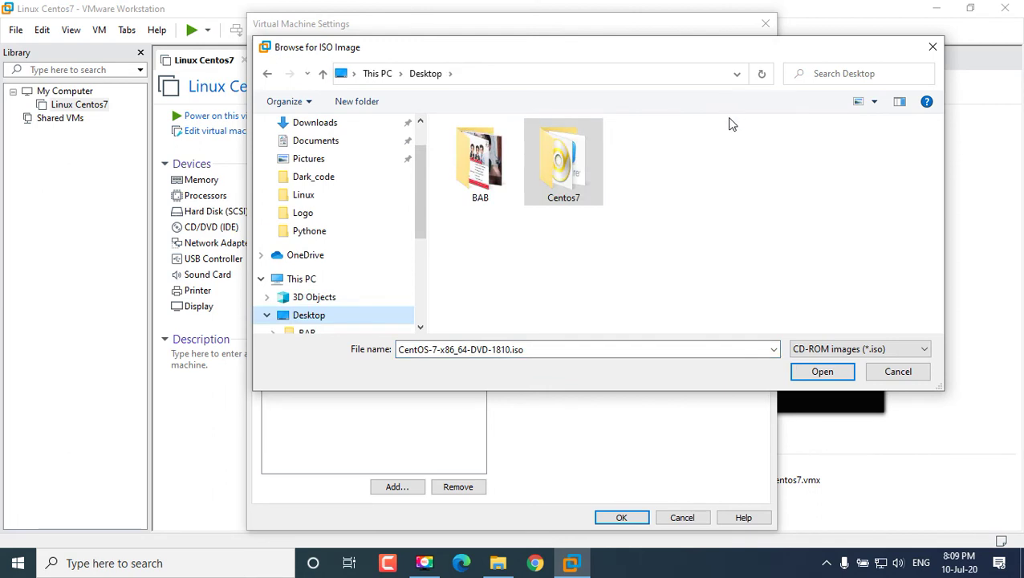
click(573, 176)
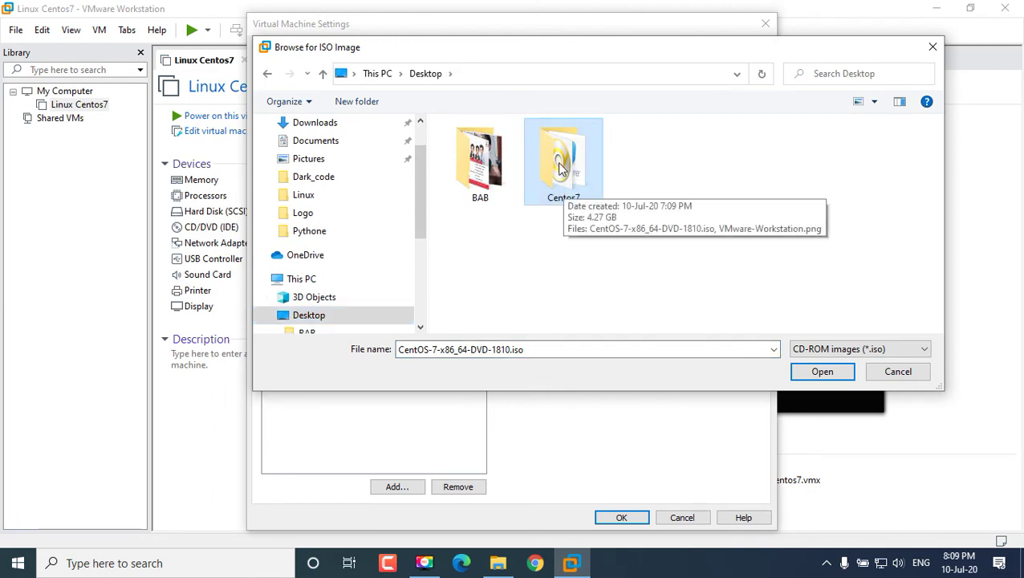
double_click(557, 163)
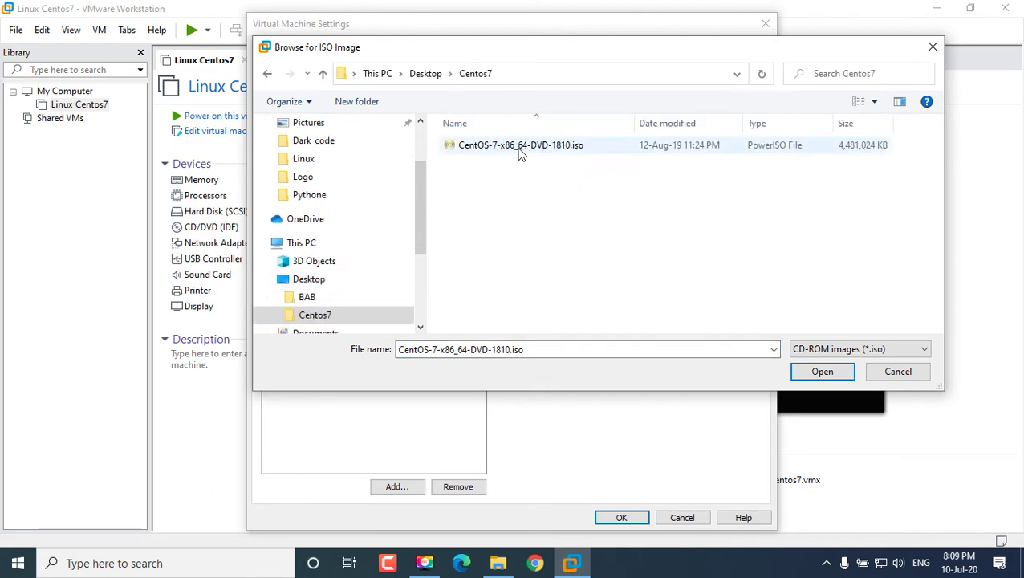
click(520, 151)
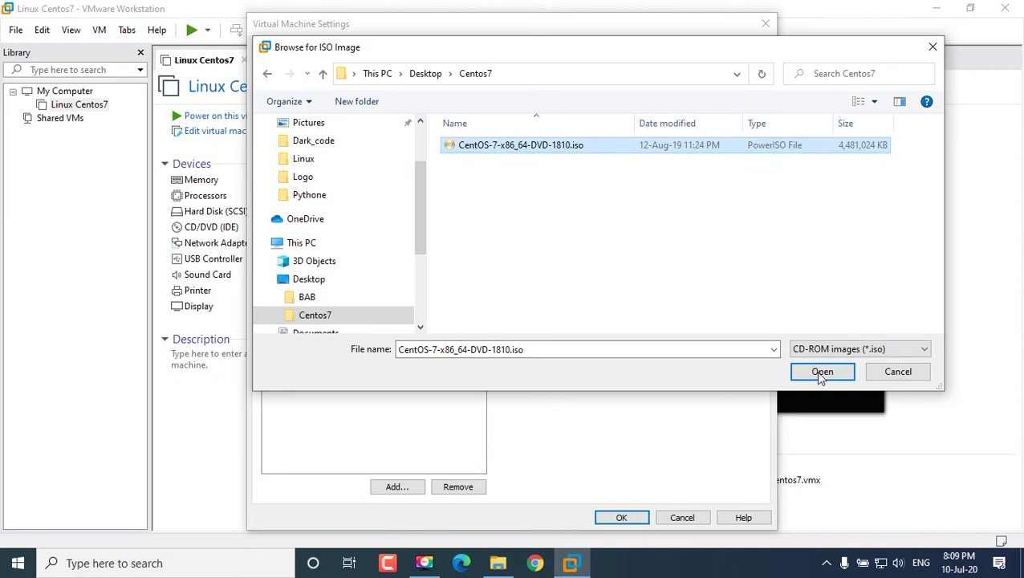
click(816, 371)
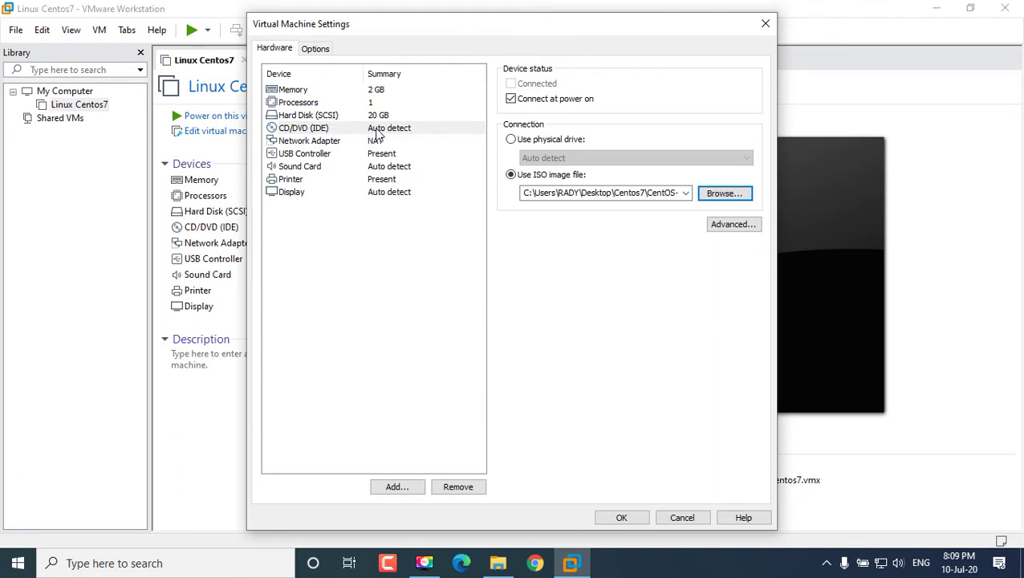
click(614, 192)
click(621, 518)
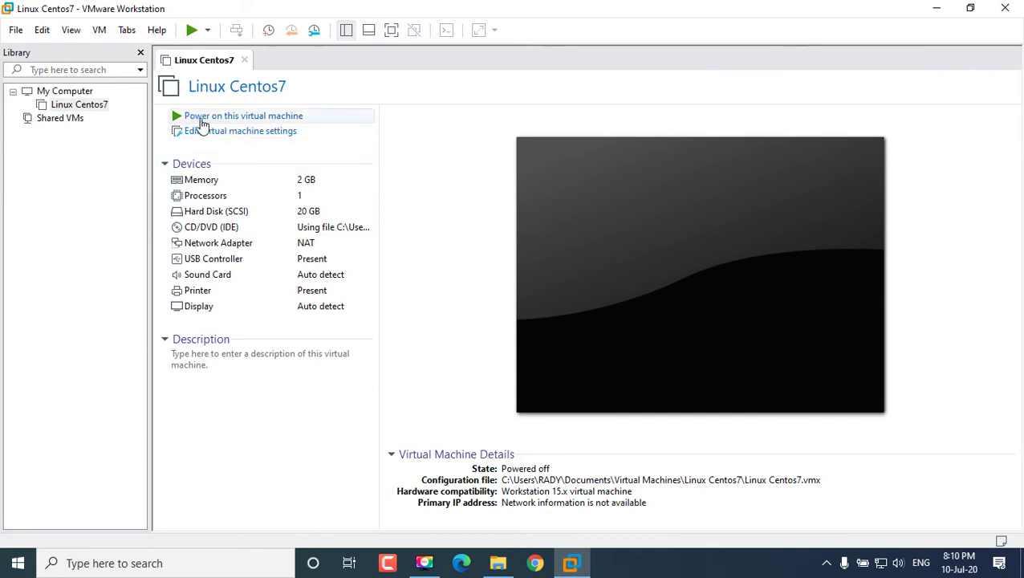
Power on the Linux Centos7 VM, dismiss the printing notice, and go full screen.
click(300, 121)
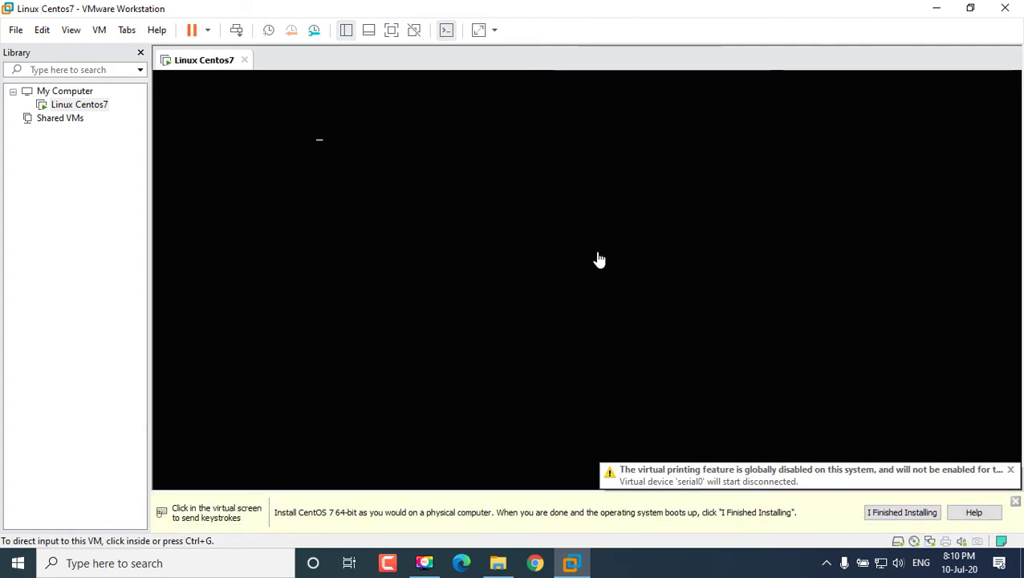
click(1010, 469)
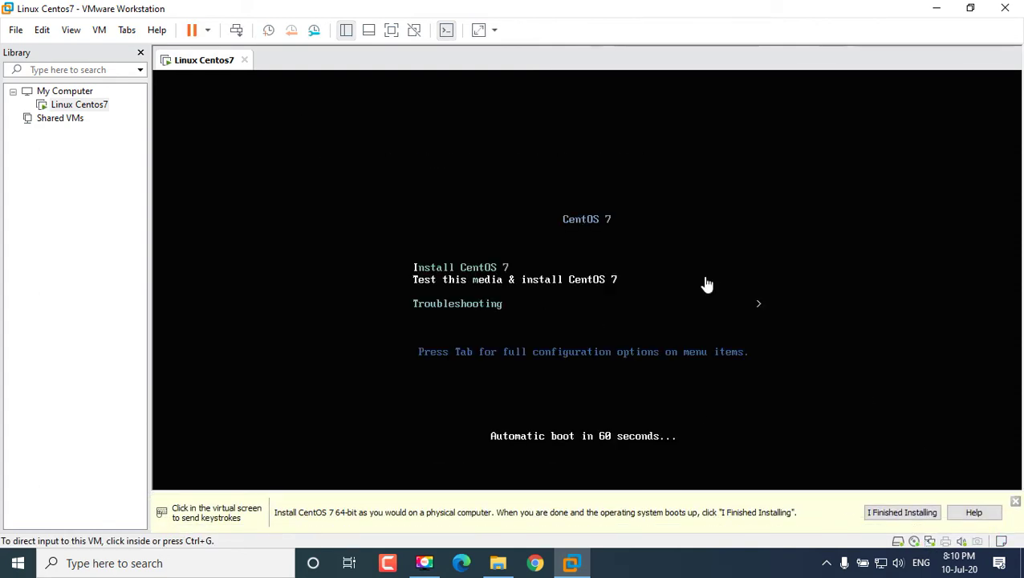
click(391, 32)
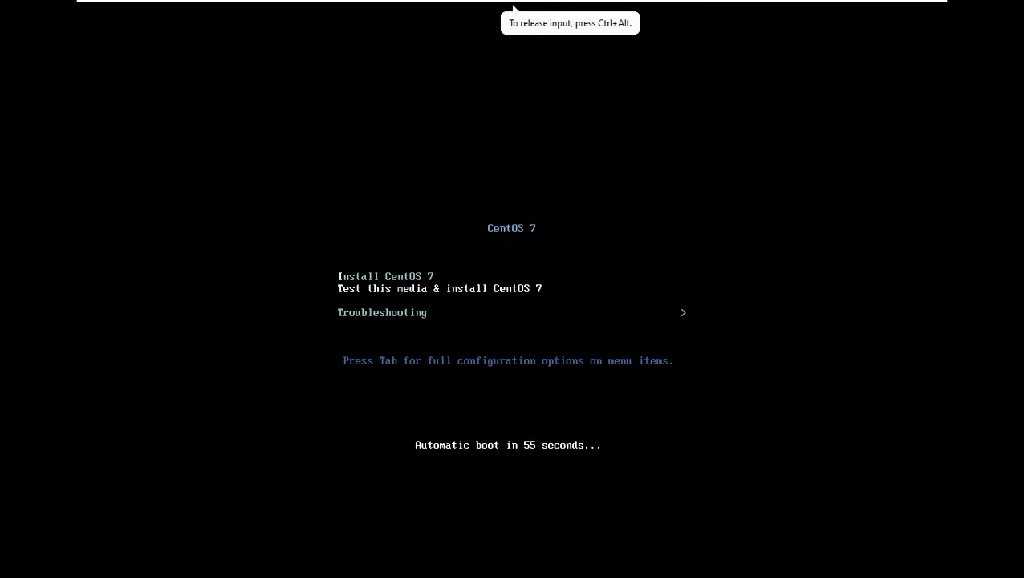
Select Install CentOS 7 in the boot menu and boot it.
key(Down)
key(Up)
key(Up)
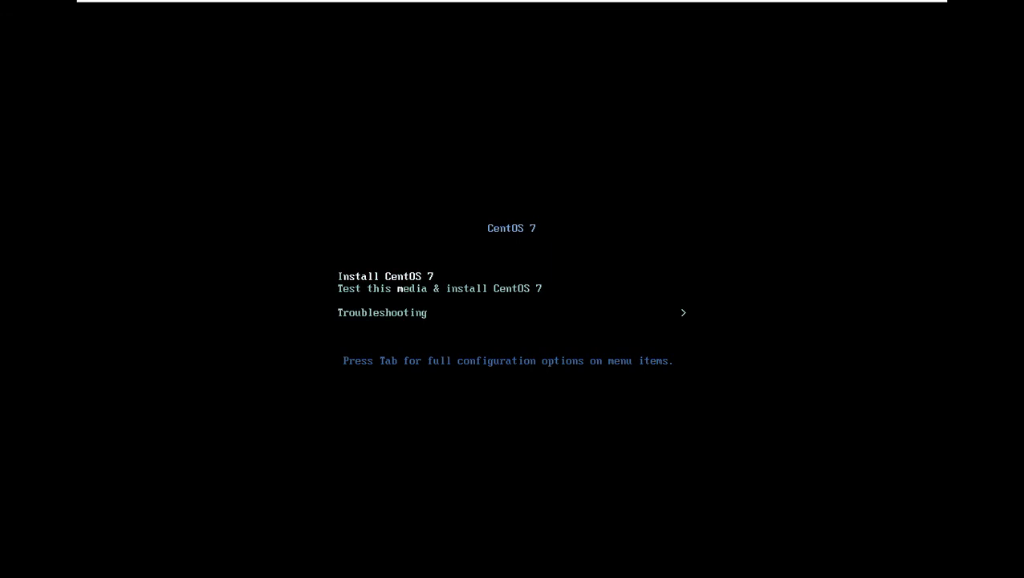
key(Down)
key(Up)
key(Return)
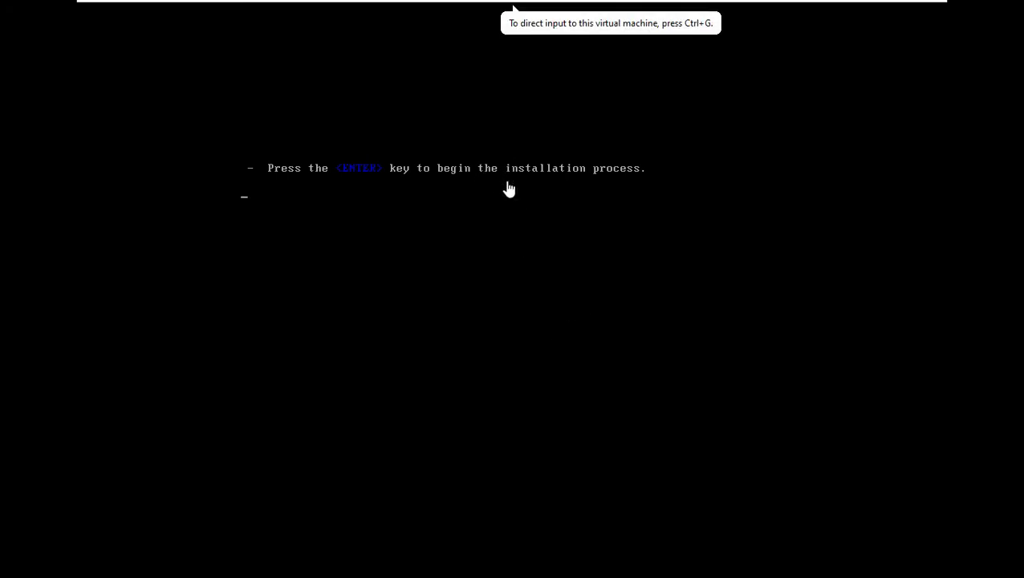
Toggle full-screen view while the boot log runs until the CentOS 7 welcome screen loads.
mouse_move(645, 4)
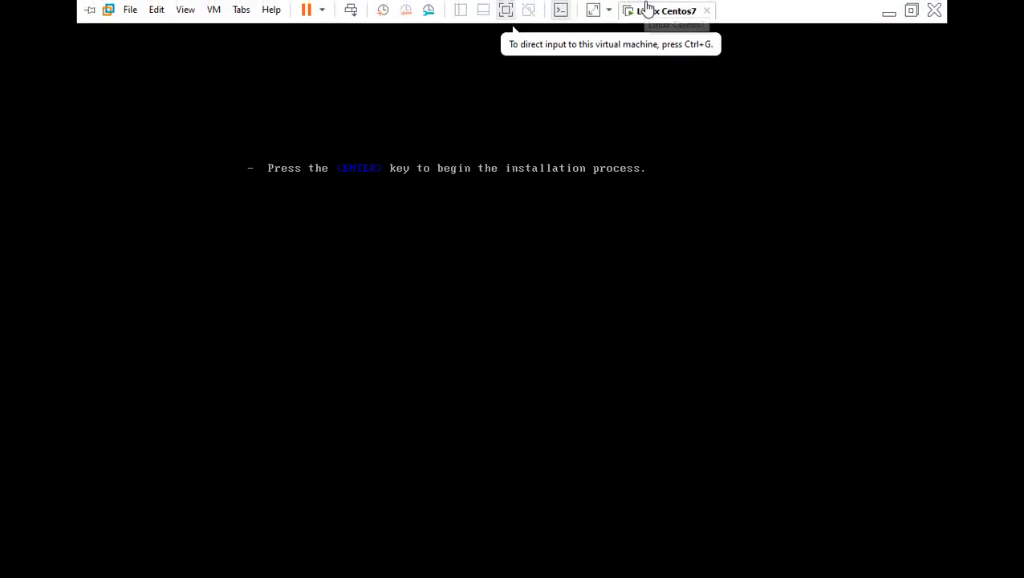
click(469, 199)
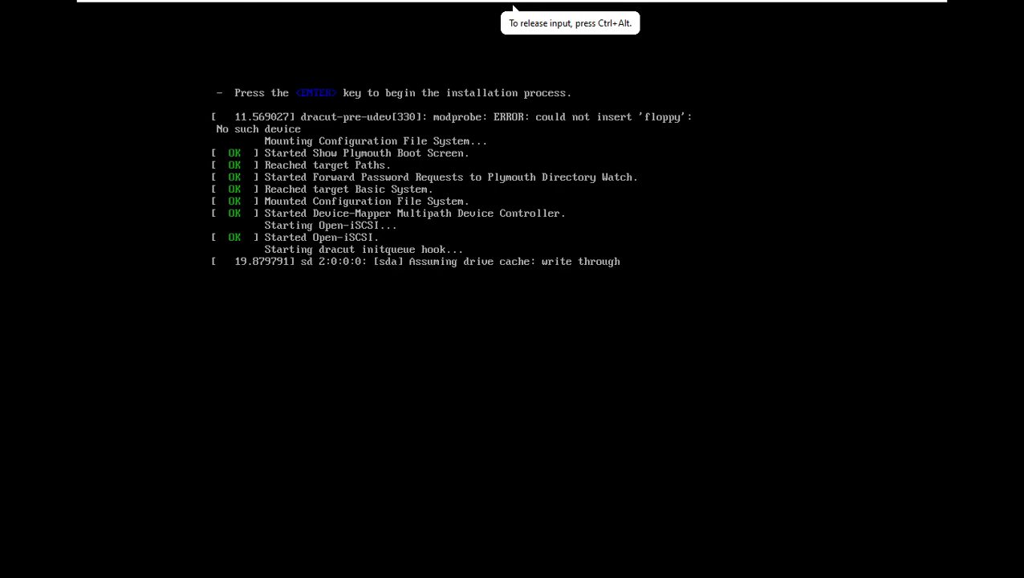
mouse_move(799, 6)
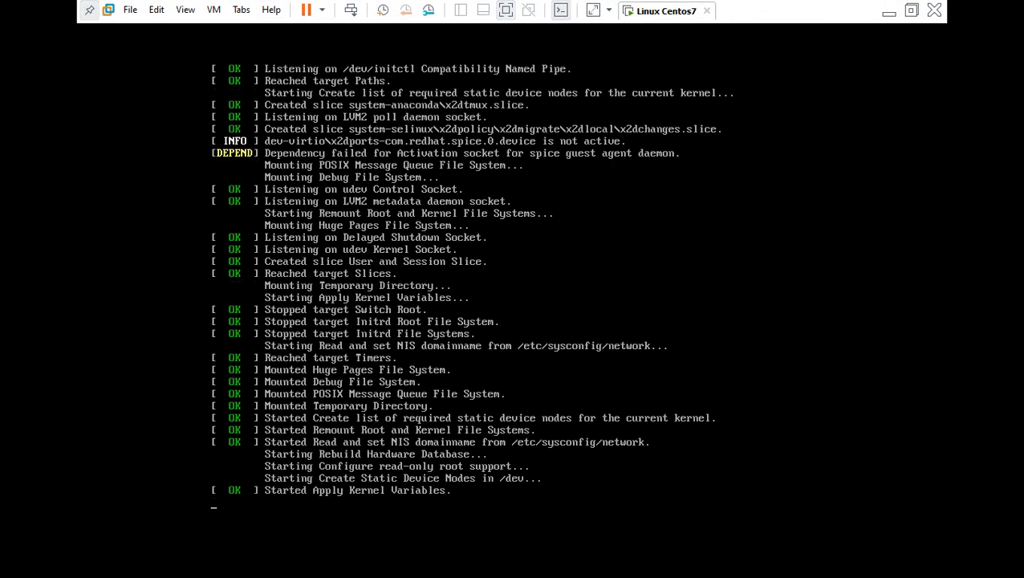
click(514, 30)
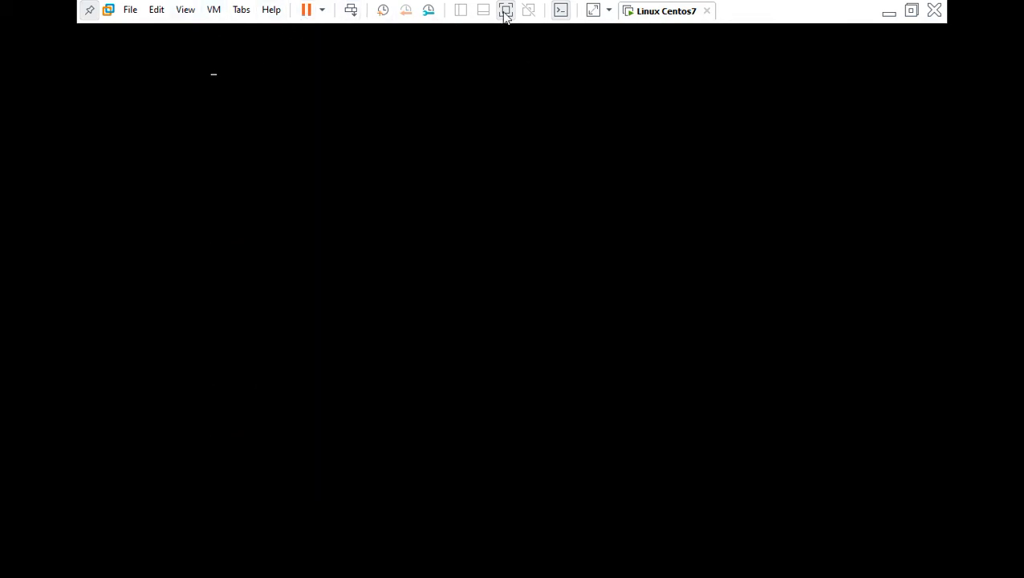
click(505, 11)
click(391, 32)
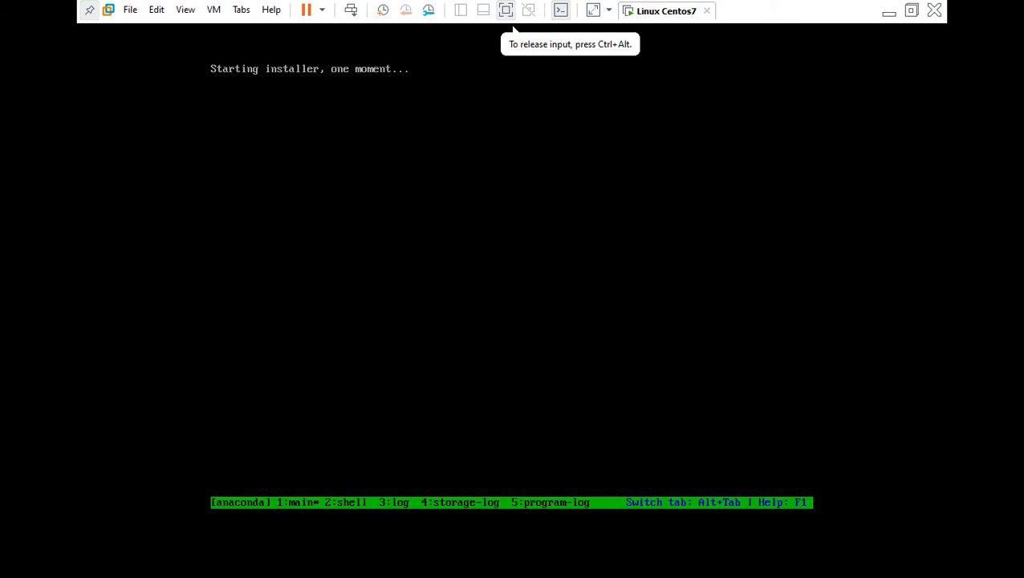
click(505, 11)
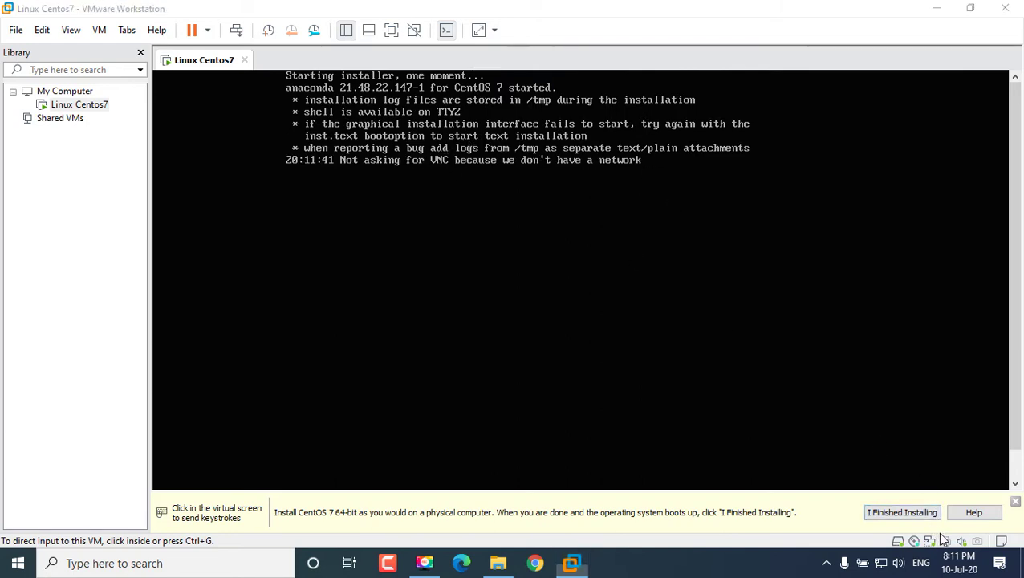
click(391, 30)
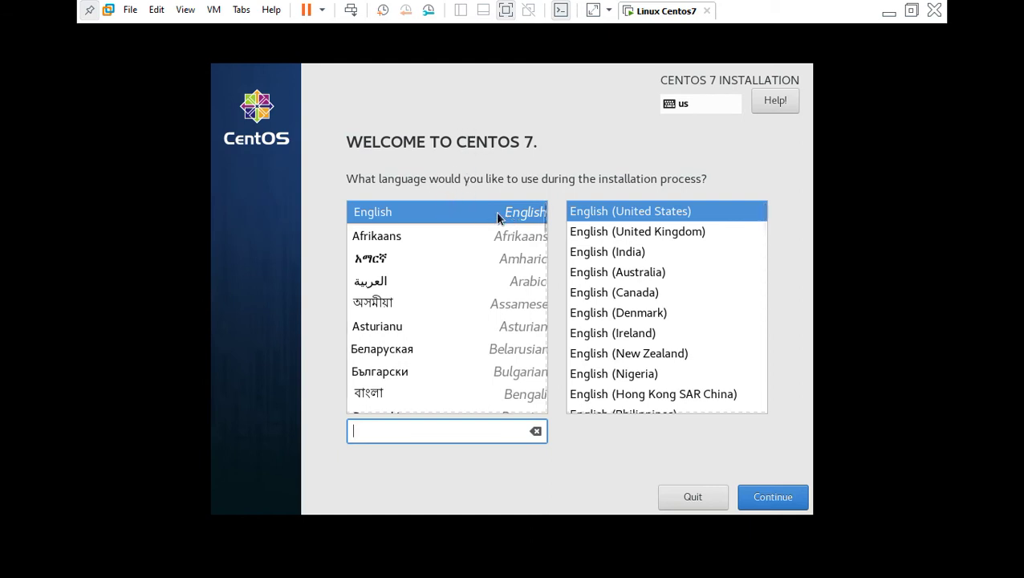
Continue with English (United States) to the Installation Summary and unpin the full-screen toolbar.
click(774, 497)
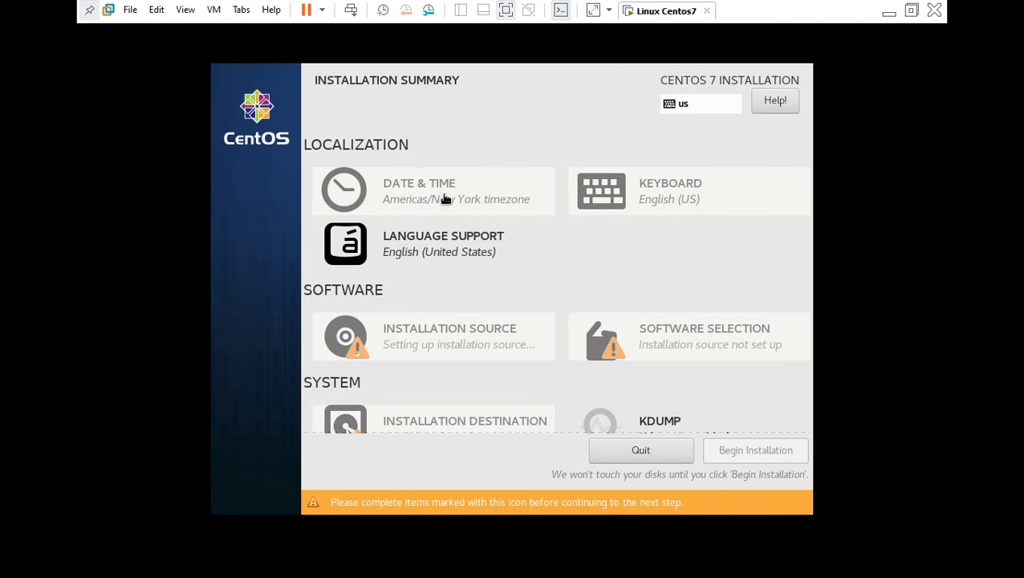
click(89, 10)
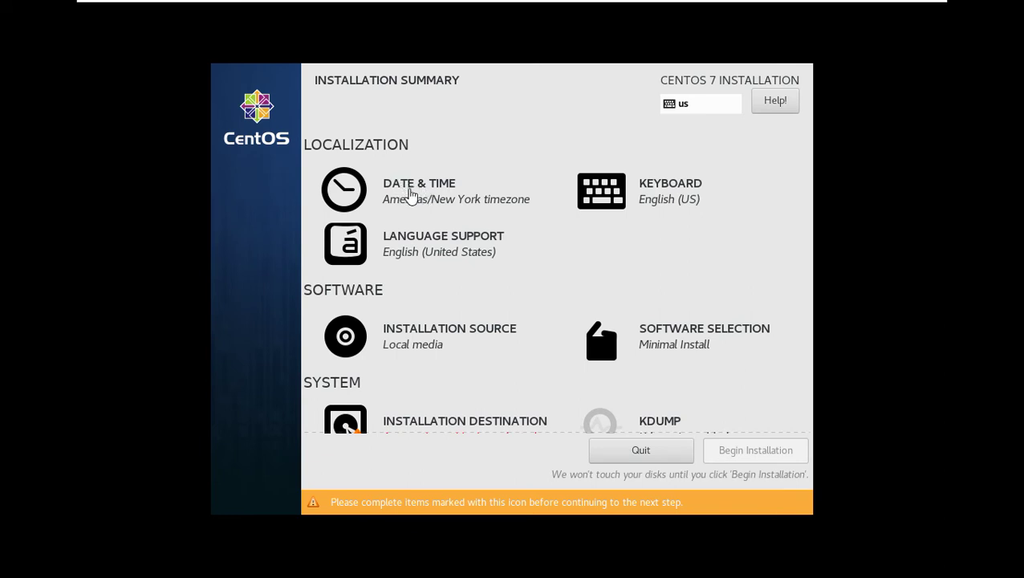
click(418, 191)
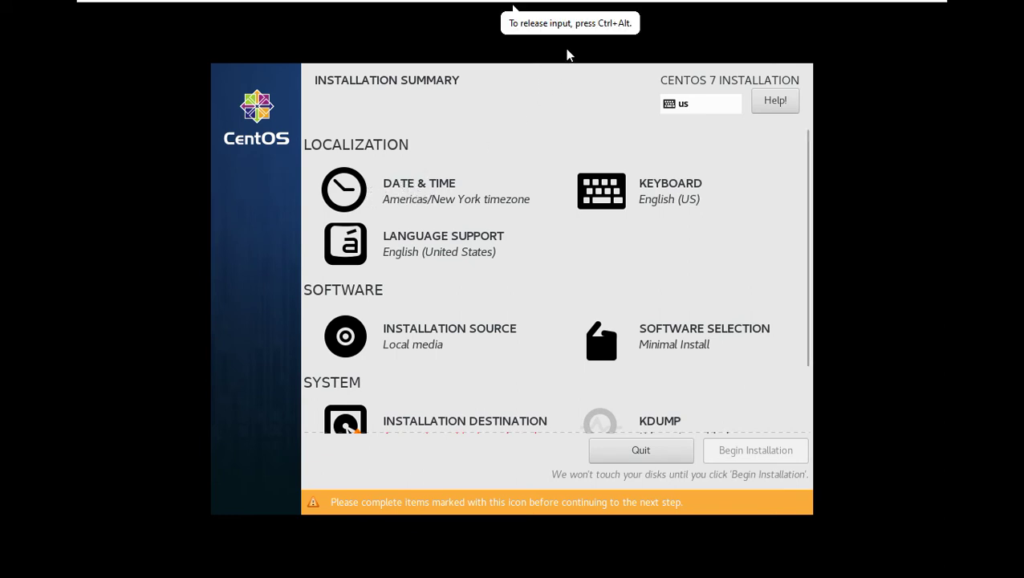
In Date & Time settings, set the timezone region to Asia.
click(421, 186)
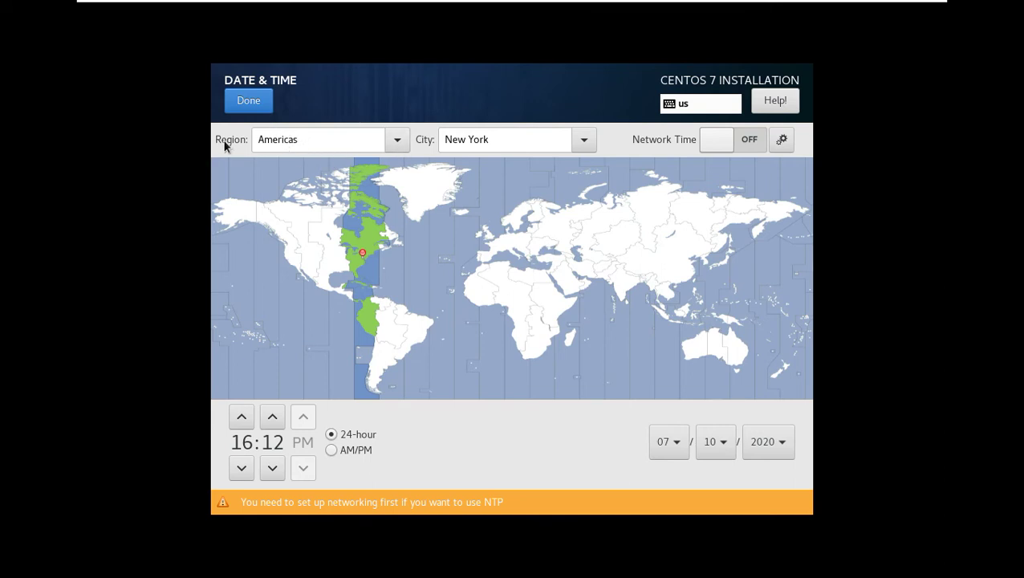
click(398, 139)
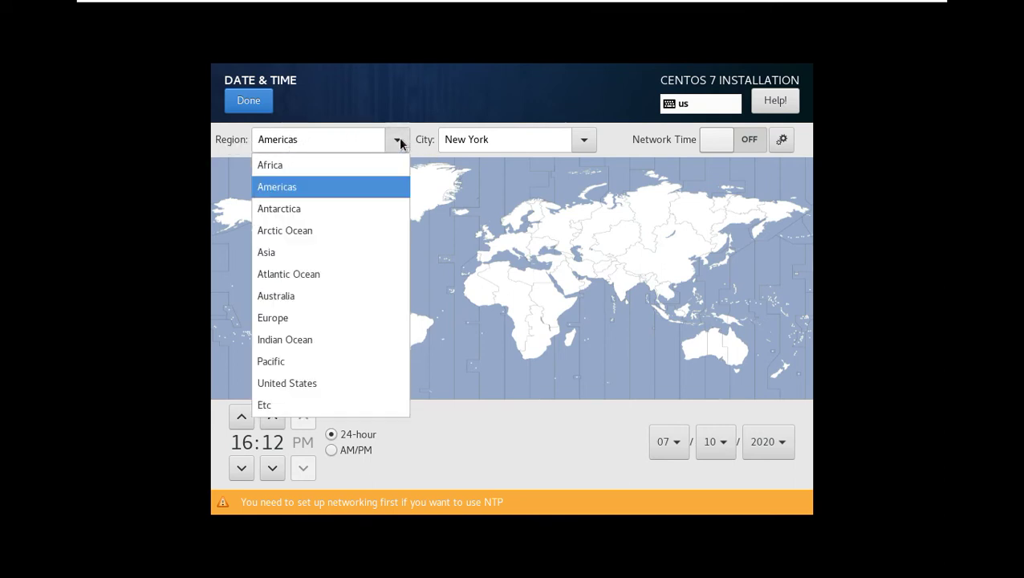
click(282, 252)
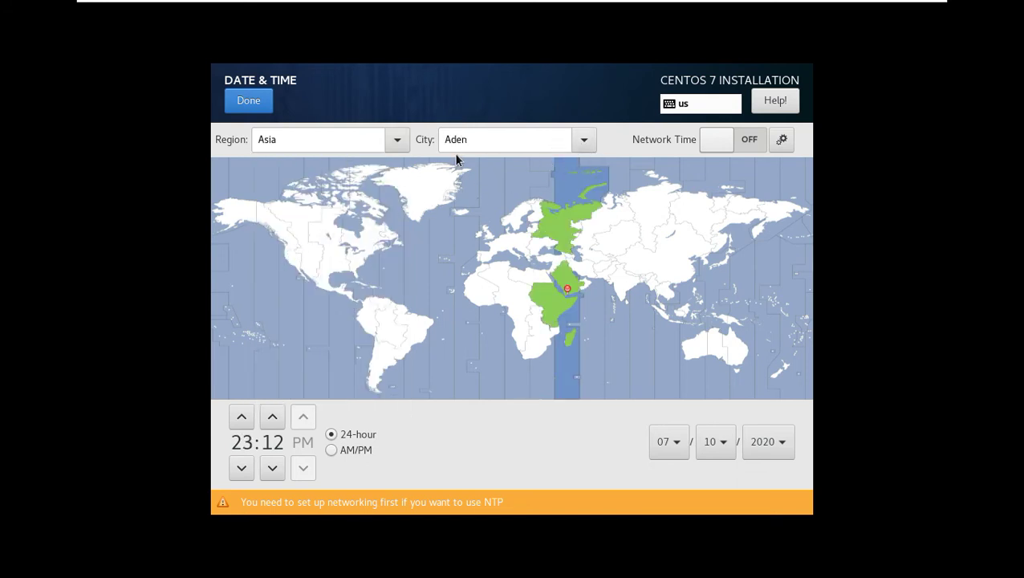
Choose Phnom Penh as the city and accept the date and time settings.
click(579, 139)
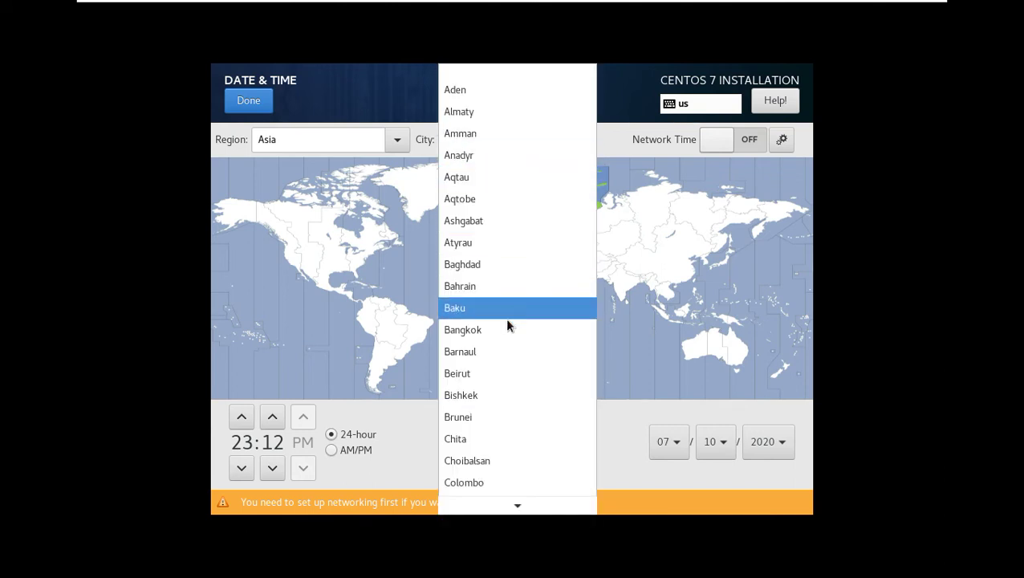
scroll(521, 347, down, 3)
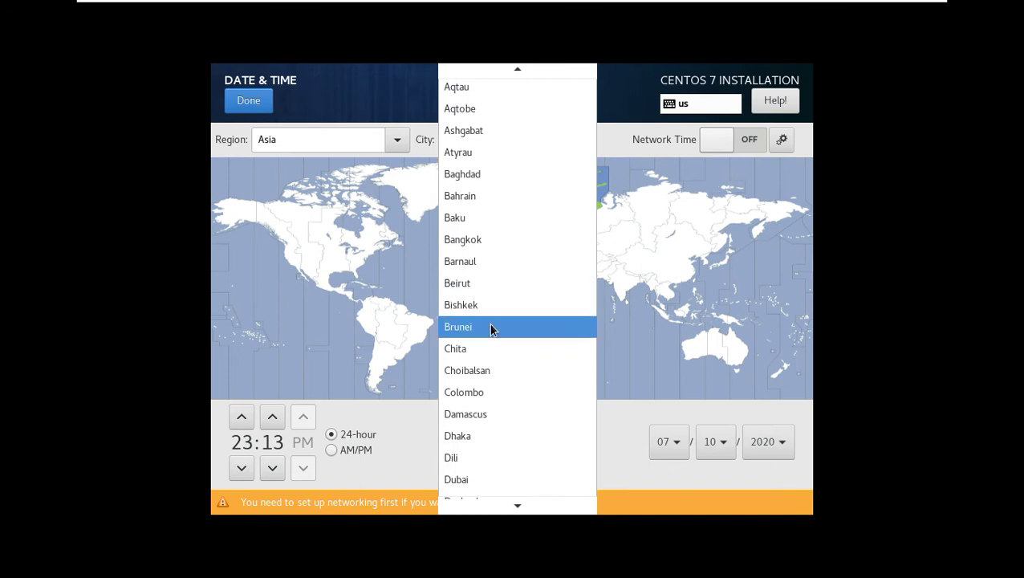
scroll(487, 333, down, 2)
scroll(485, 345, down, 6)
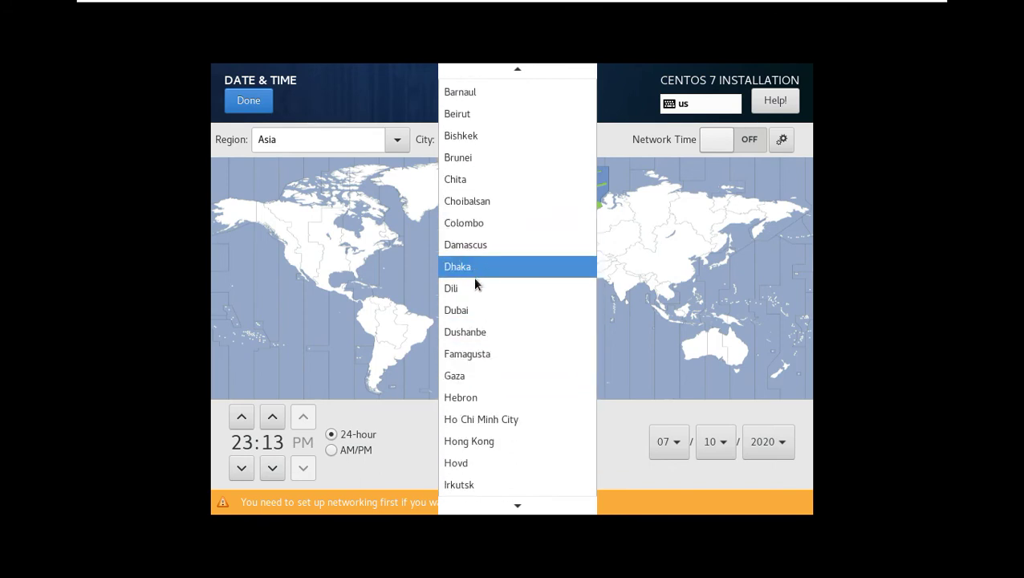
scroll(475, 280, down, 5)
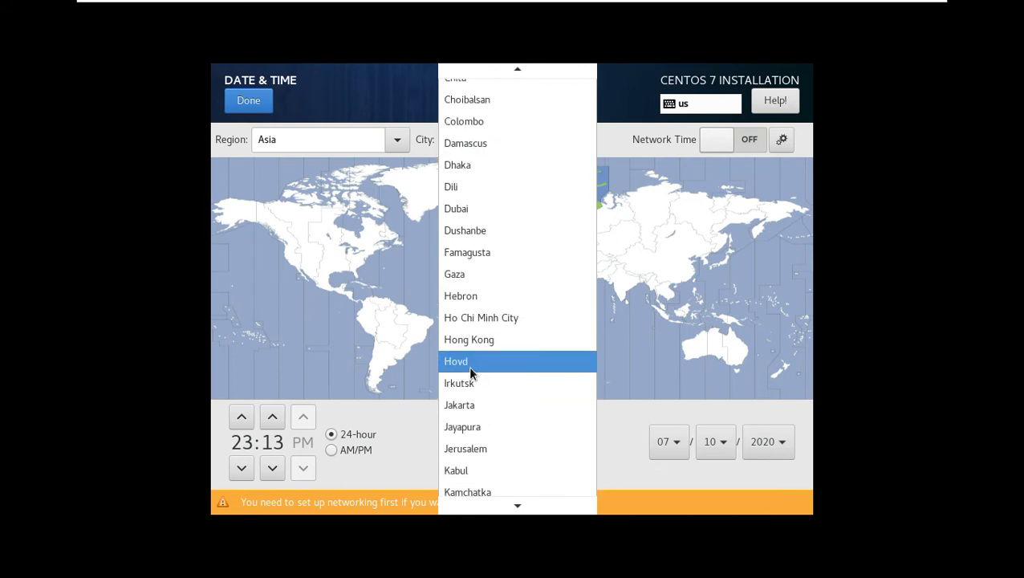
scroll(473, 371, down, 6)
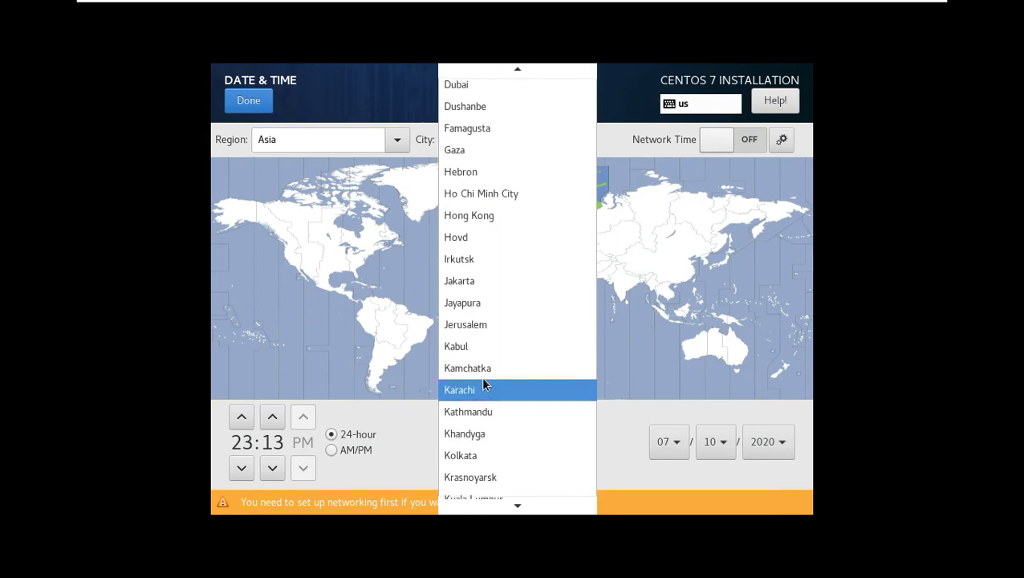
scroll(482, 383, down, 9)
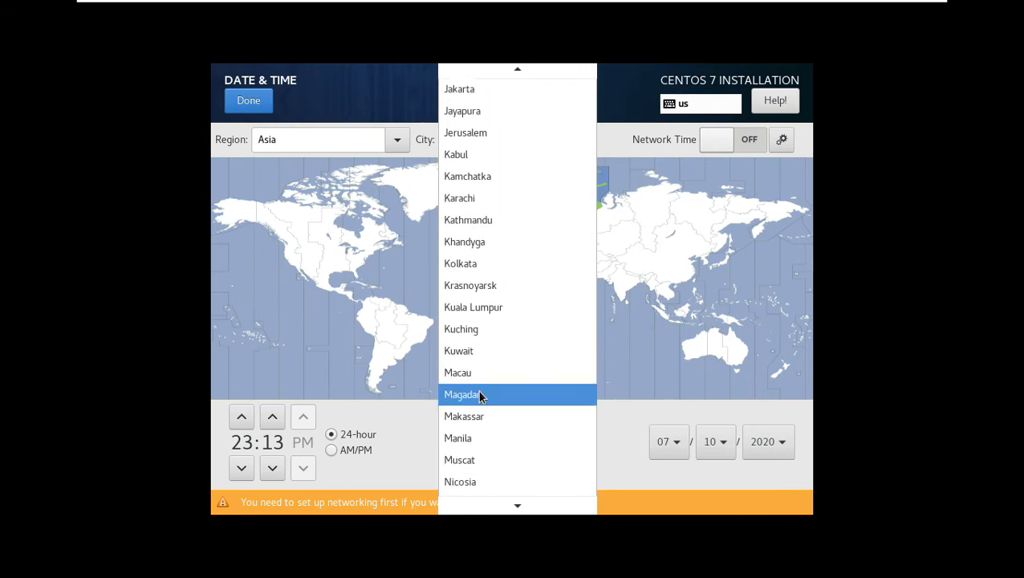
scroll(480, 394, down, 8)
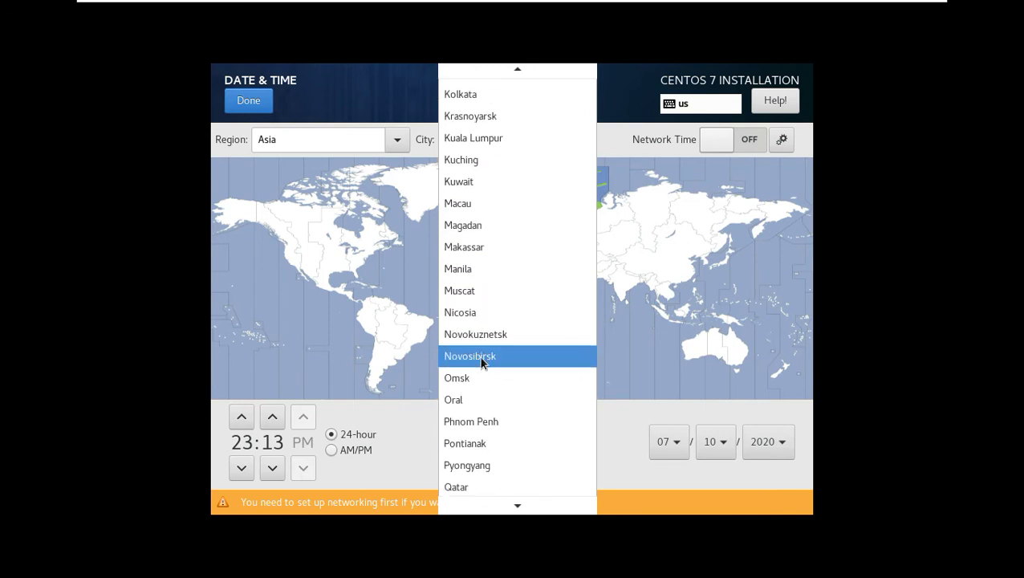
click(496, 426)
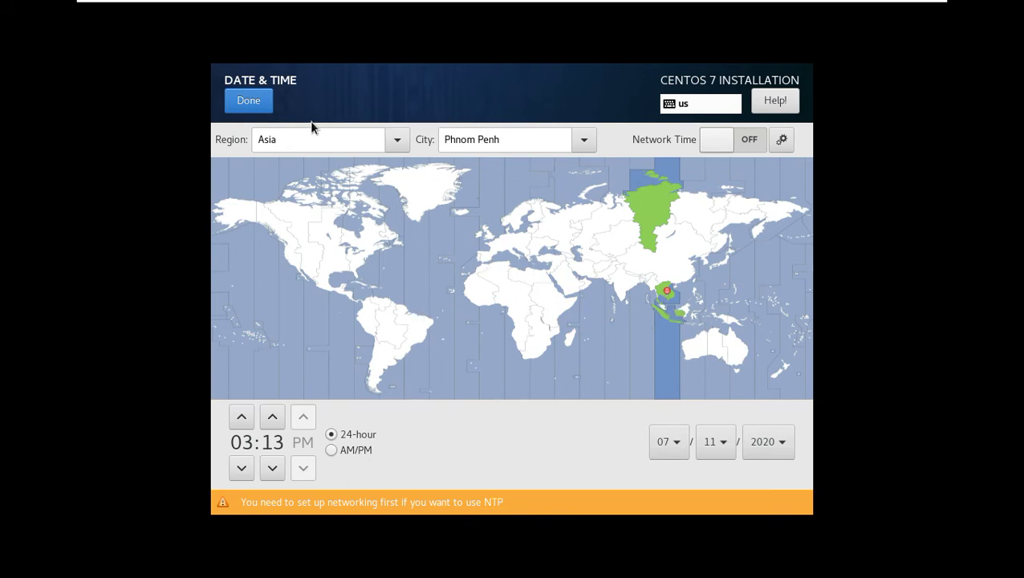
click(252, 108)
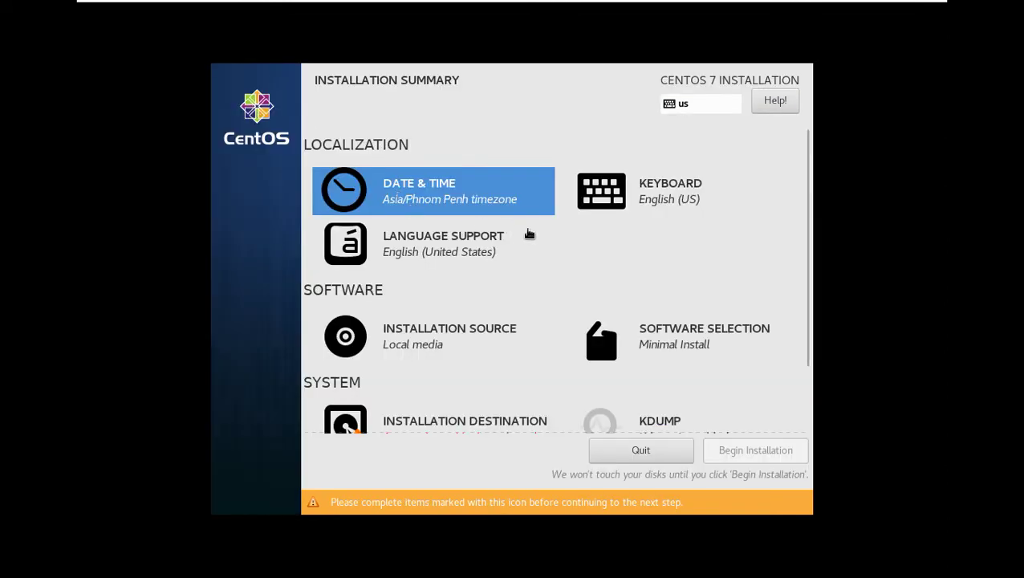
Scroll down the Installation Summary and open Installation Destination.
click(811, 176)
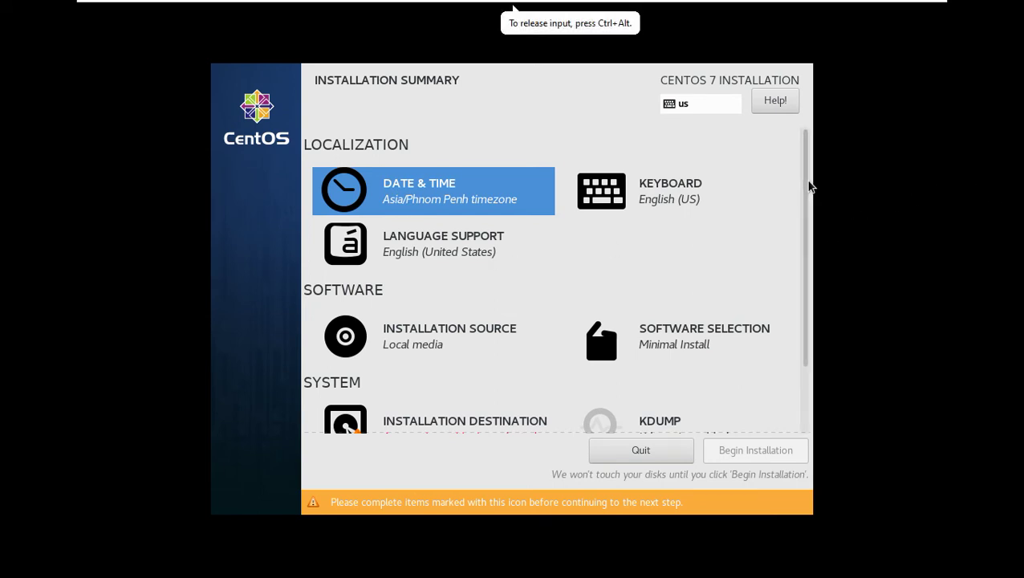
drag(810, 178, 813, 244)
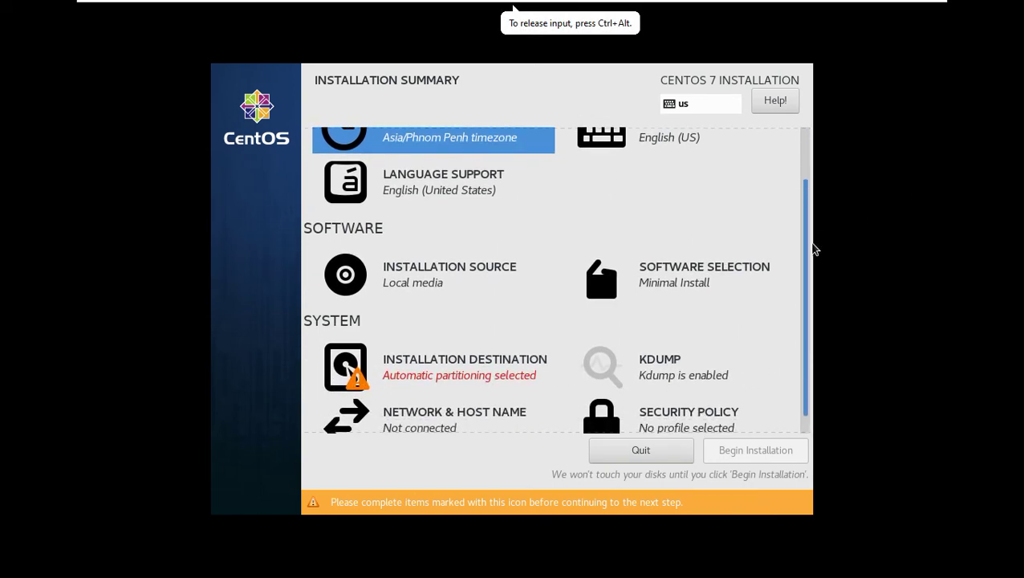
scroll(453, 410, down, 1)
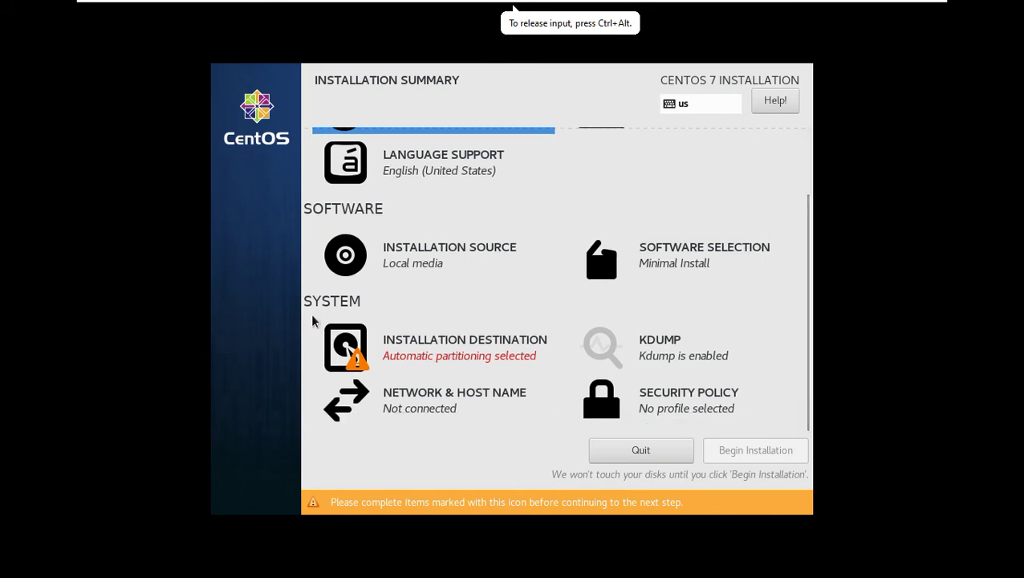
click(409, 345)
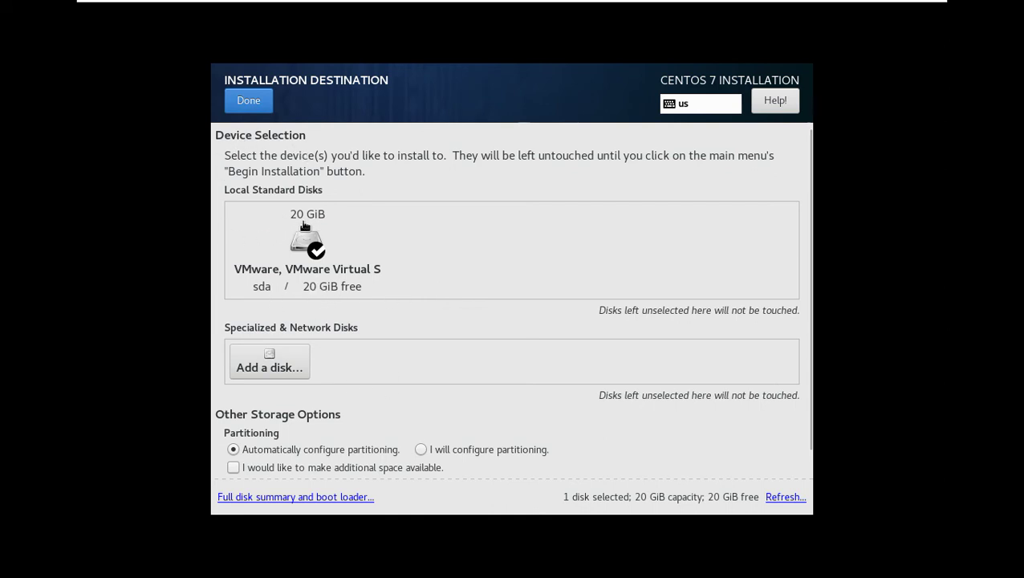
Confirm the 20 GiB disk as target with automatic partitioning and accept.
click(304, 249)
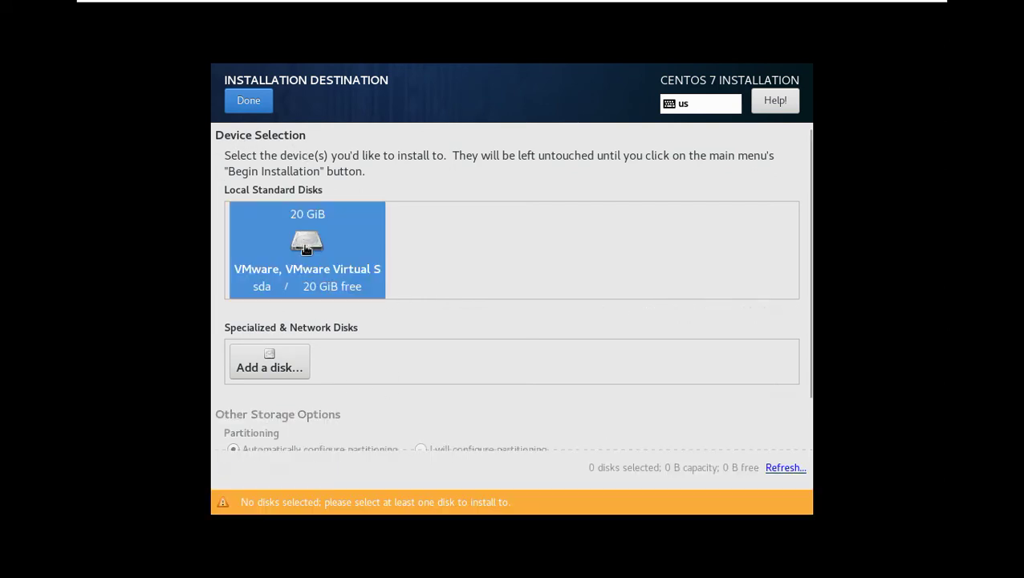
click(303, 251)
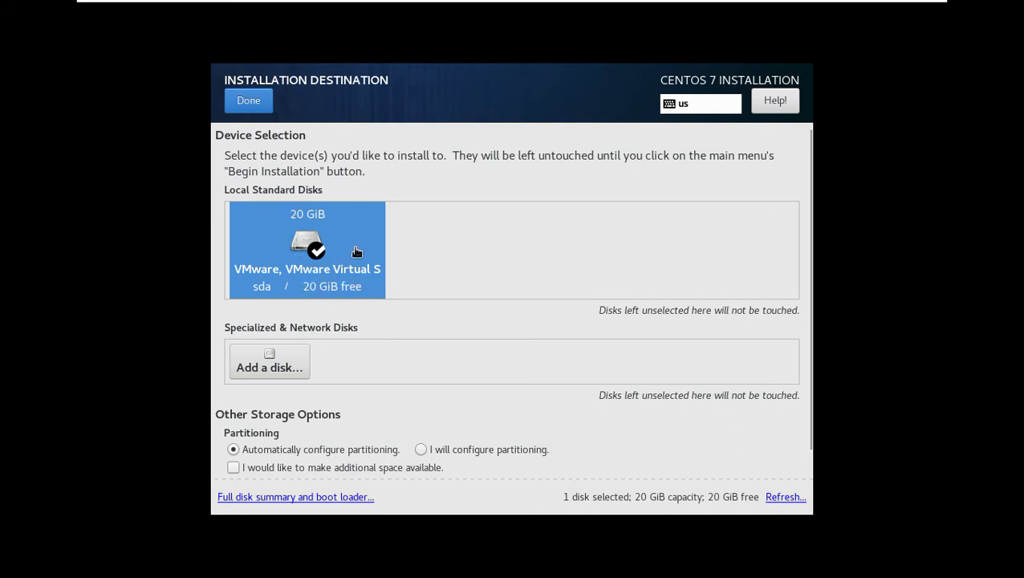
click(315, 257)
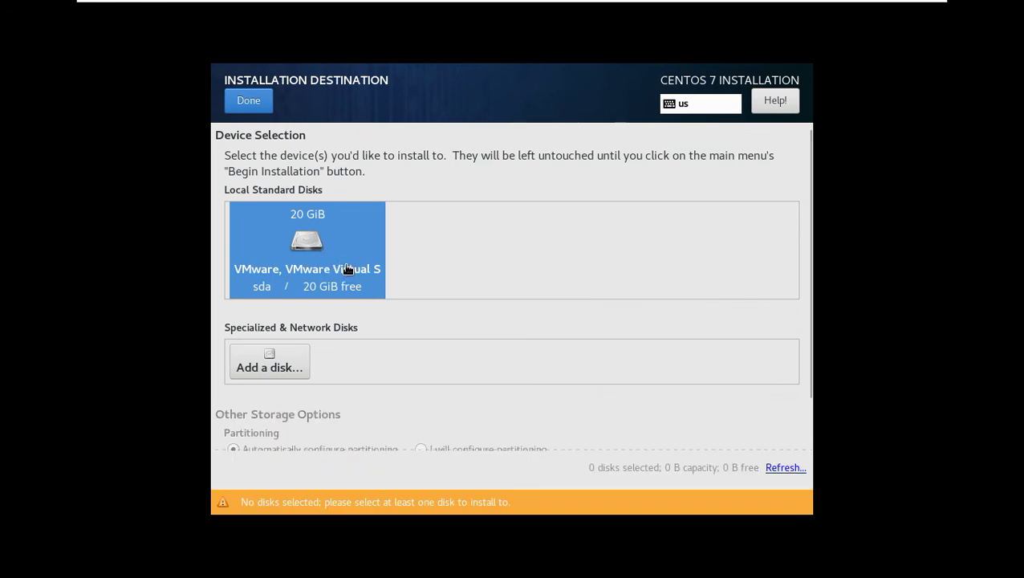
click(309, 246)
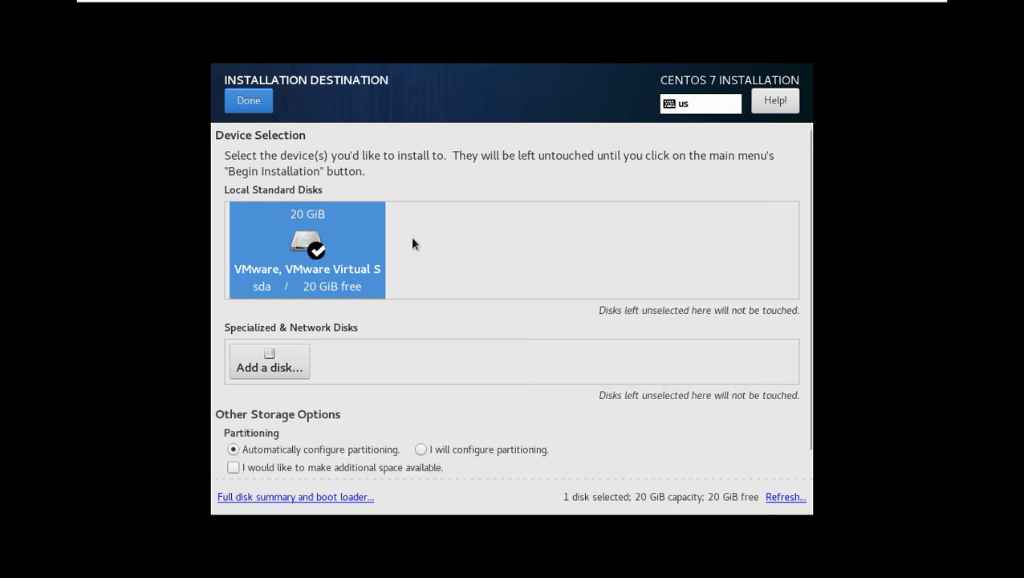
click(268, 105)
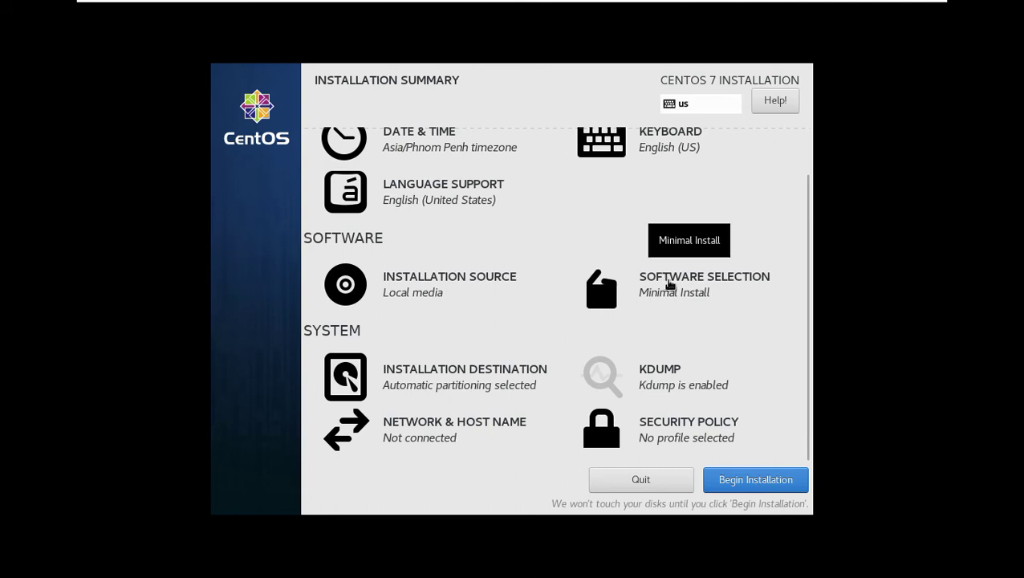
In Software Selection, choose GNOME Desktop as the base environment with no add-ons.
click(669, 284)
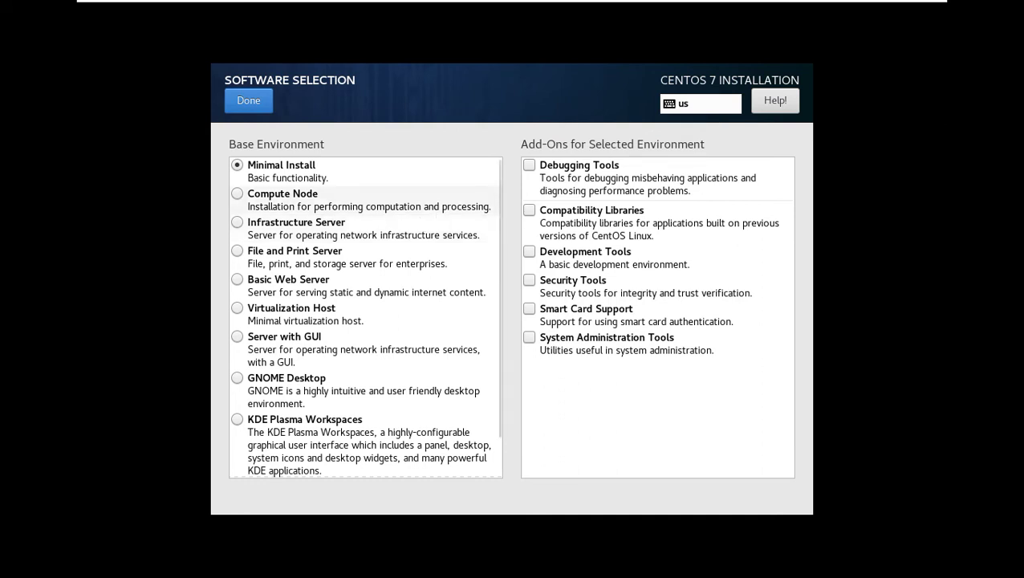
scroll(361, 321, down, 1)
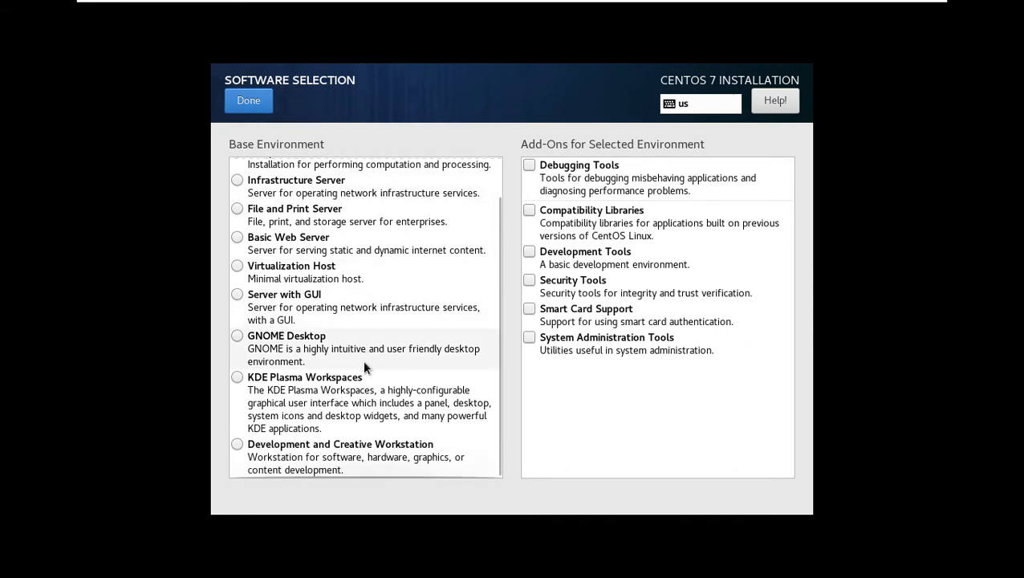
scroll(382, 416, up, 1)
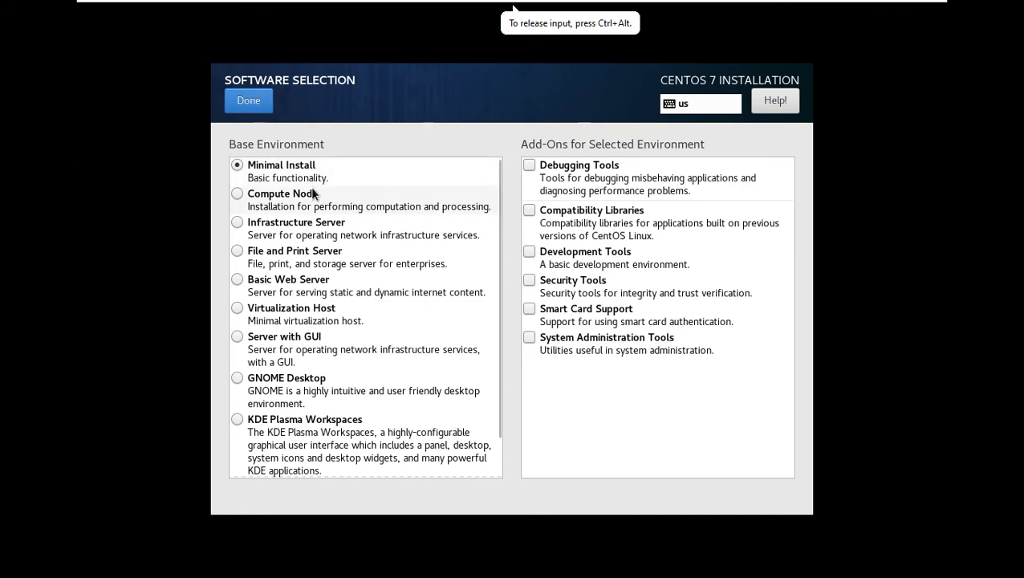
click(281, 377)
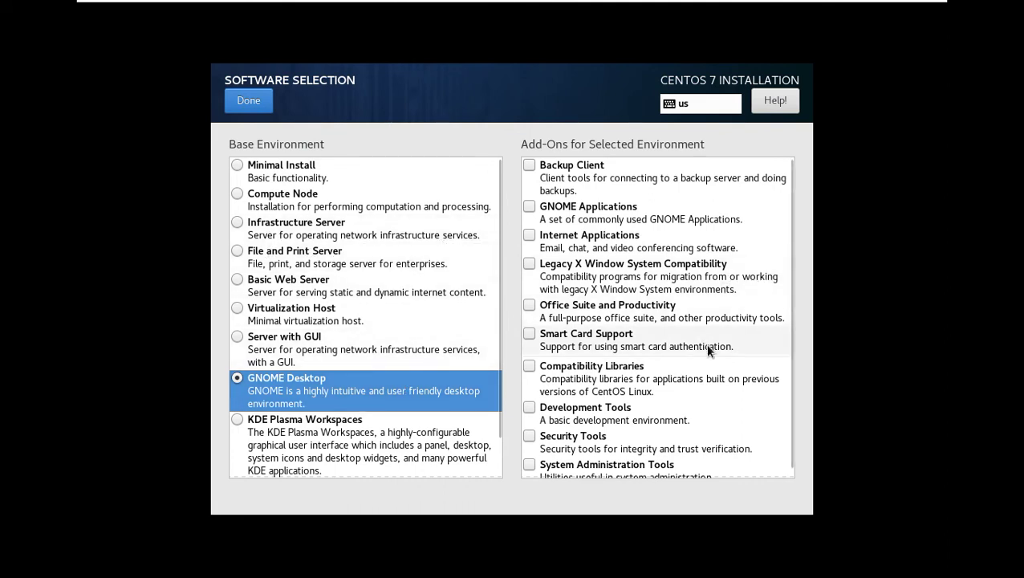
scroll(646, 405, down, 1)
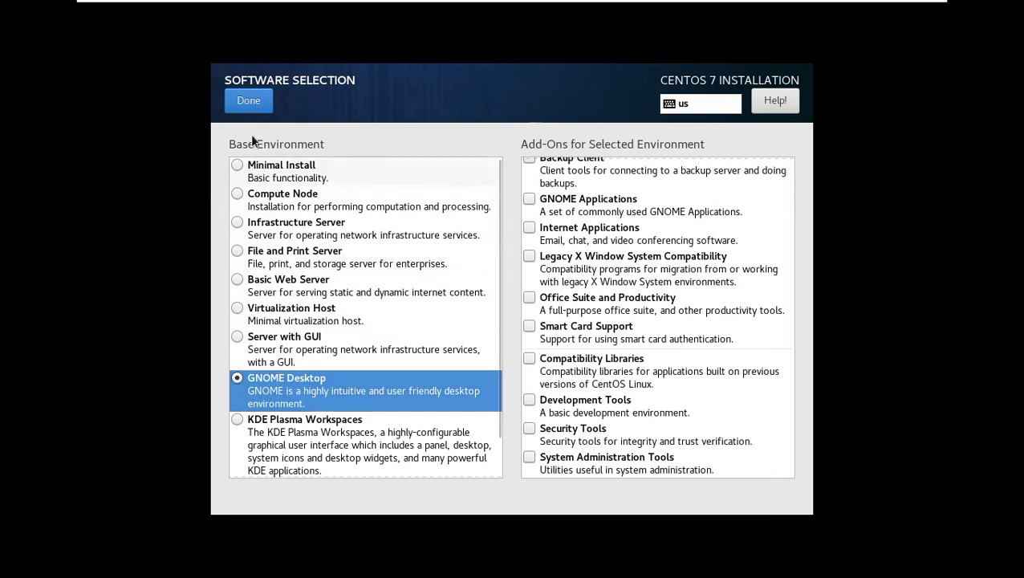
scroll(634, 289, up, 1)
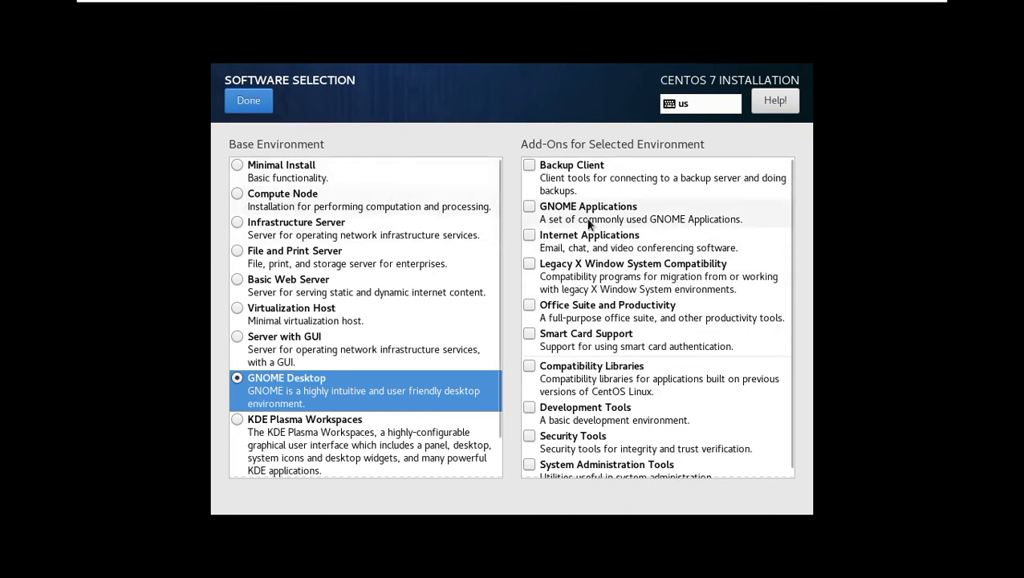
scroll(586, 373, down, 1)
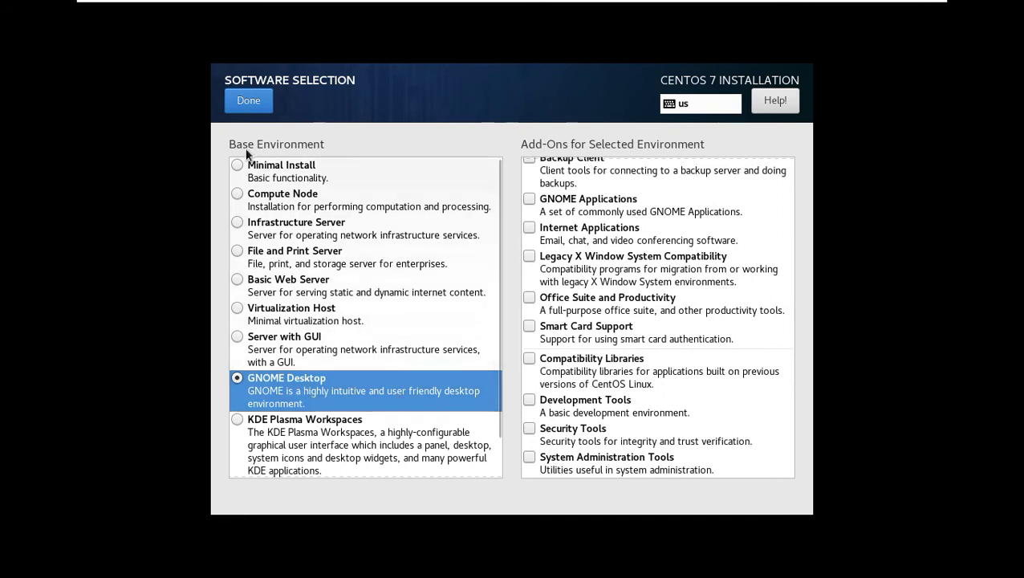
Accept the GNOME Desktop selection and wait for the dependency check on the summary.
click(248, 101)
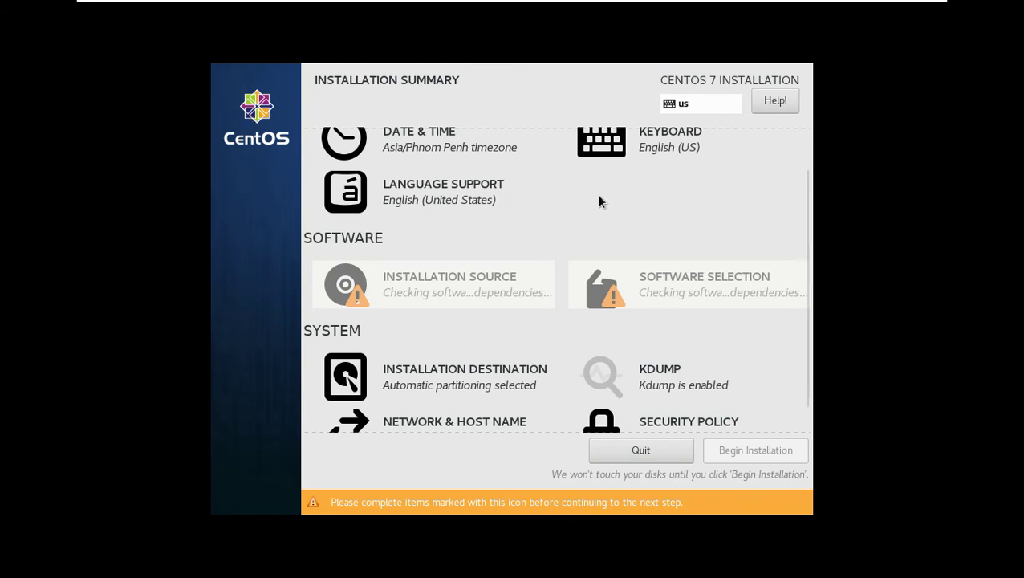
scroll(629, 202, up, 1)
scroll(622, 206, down, 2)
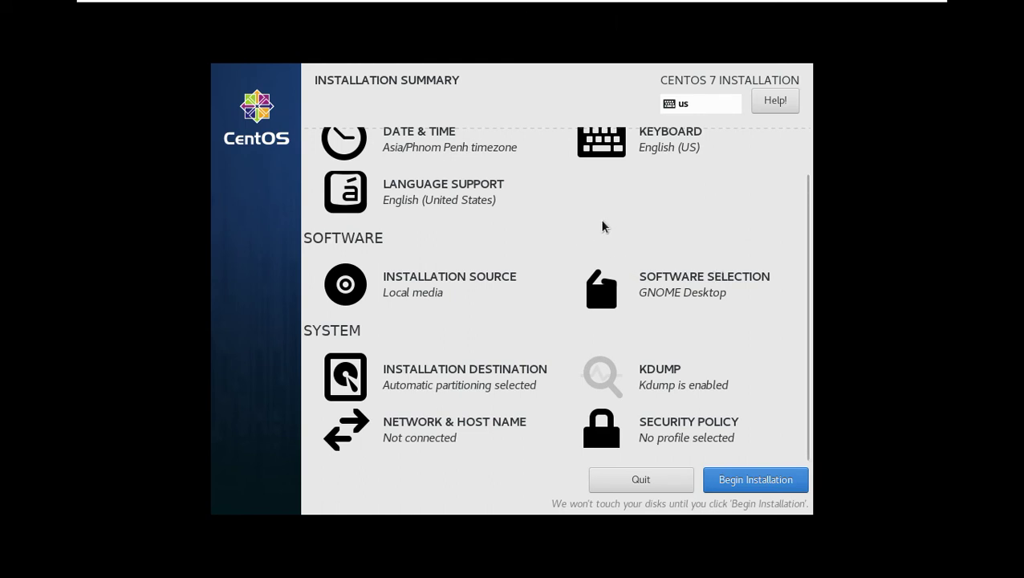
scroll(594, 229, up, 1)
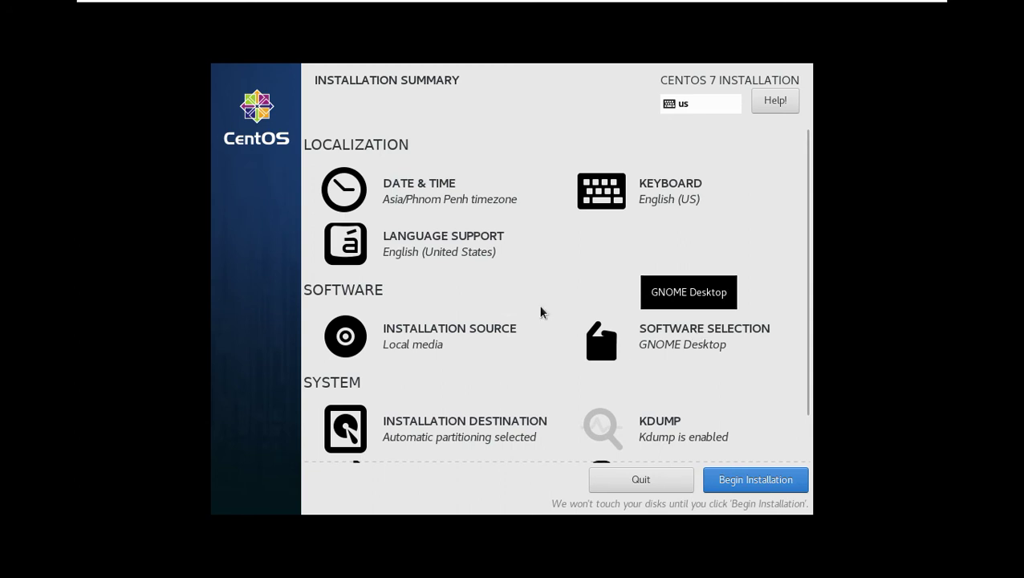
scroll(724, 354, down, 2)
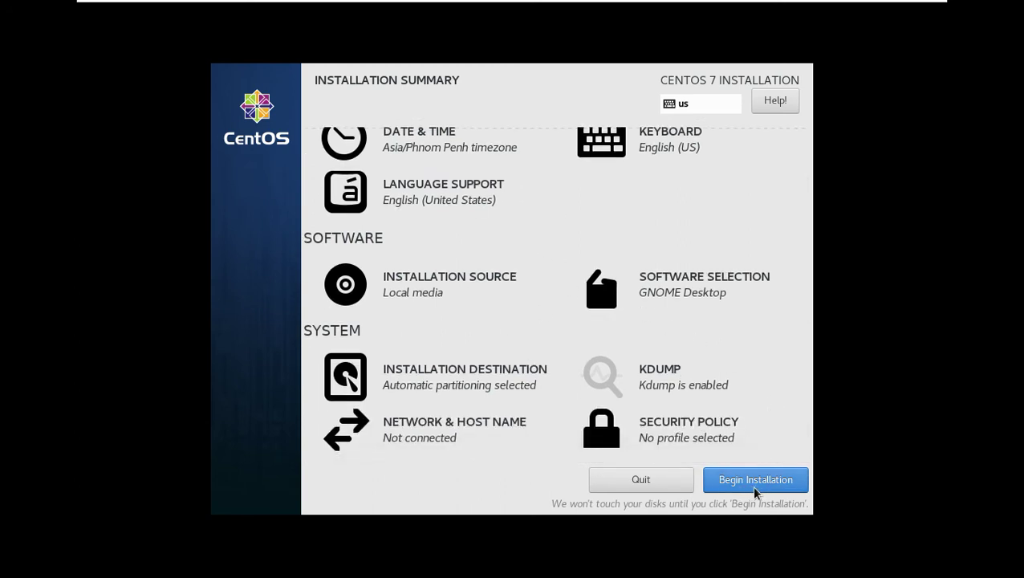
scroll(692, 375, up, 2)
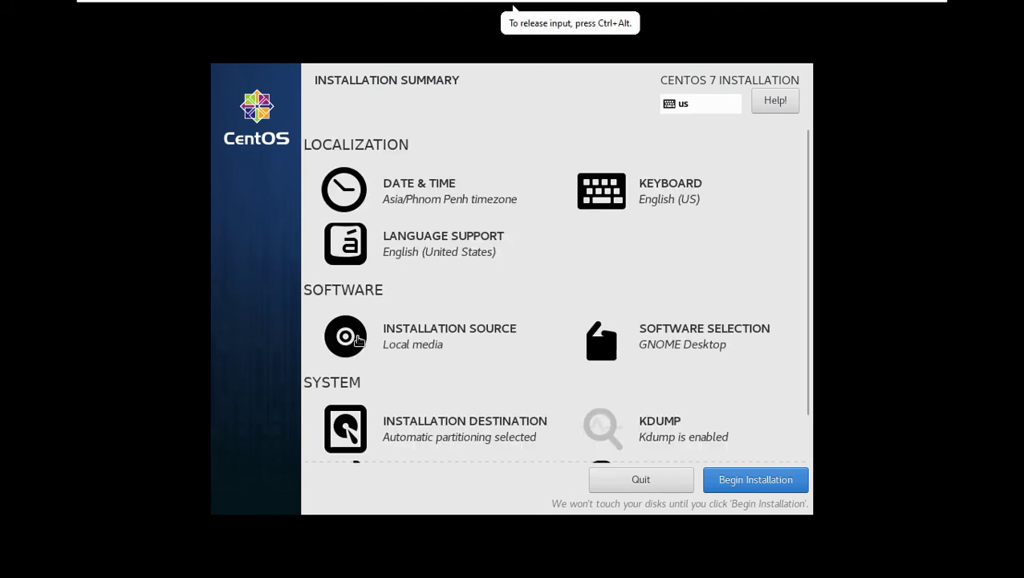
scroll(692, 375, down, 2)
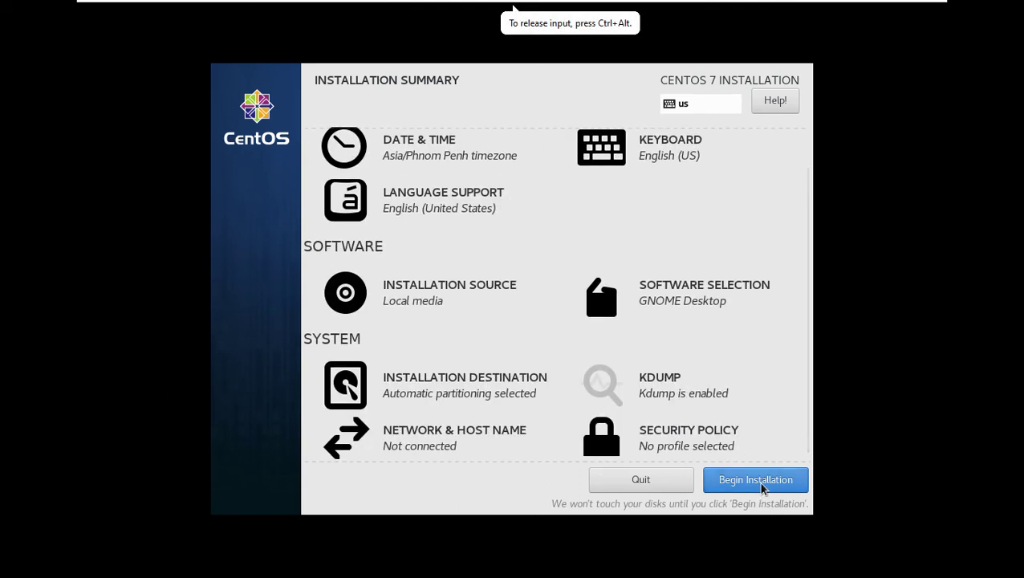
Begin the installation and open the Root Password screen.
click(760, 484)
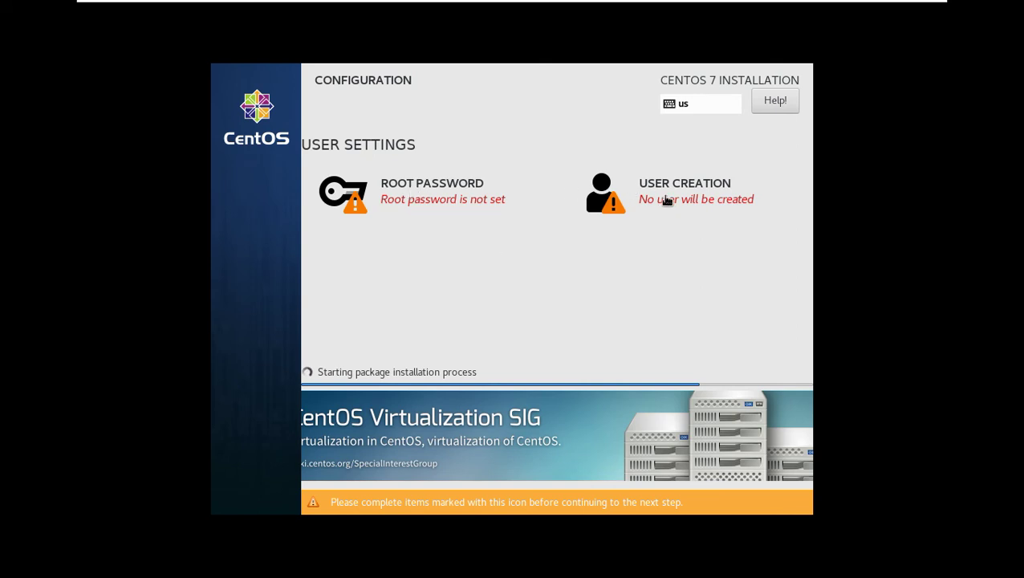
click(415, 196)
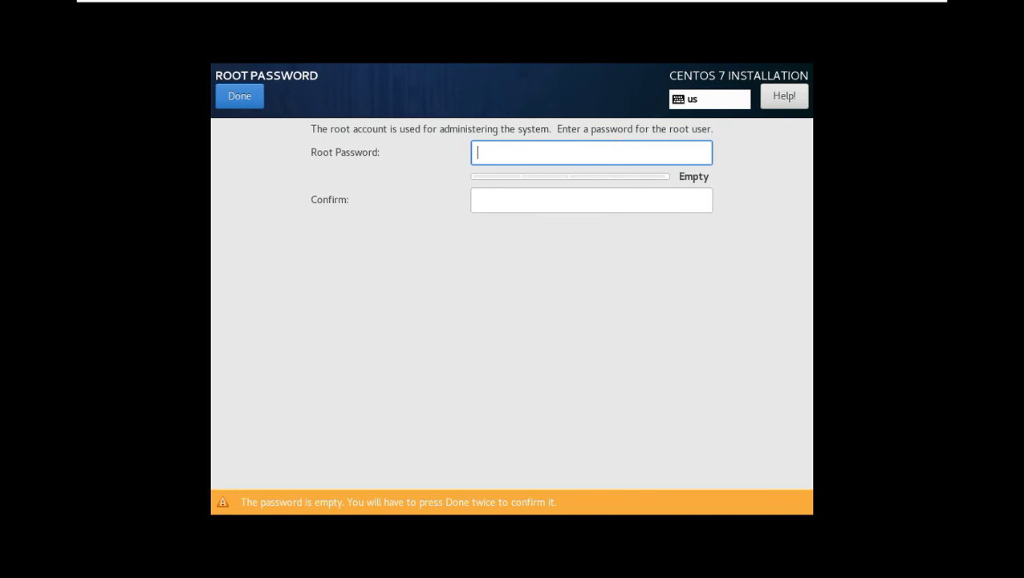
Enter and confirm the root password, accepting the short-password warning.
text(a)
key(BackSpace)
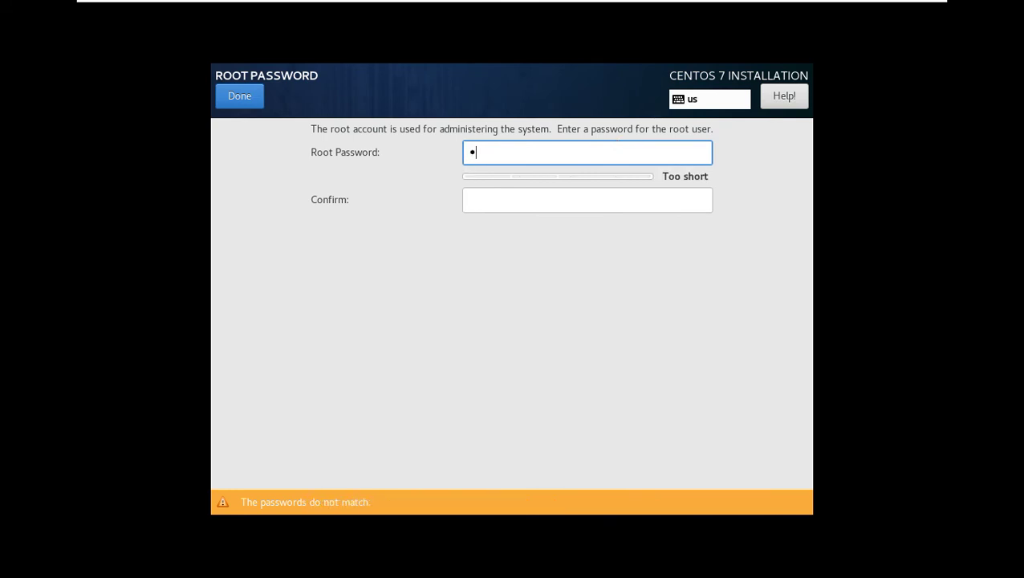
click(588, 205)
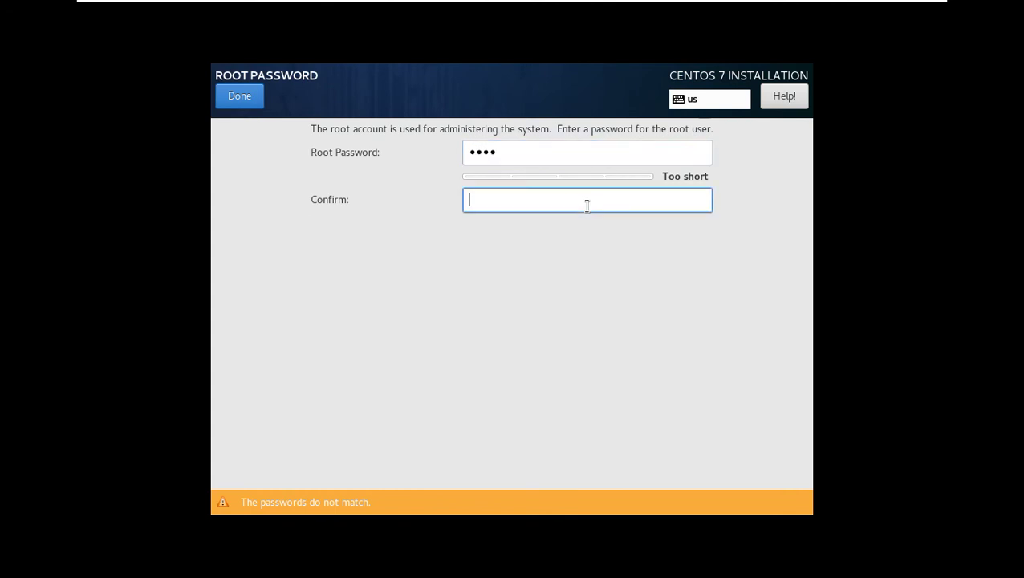
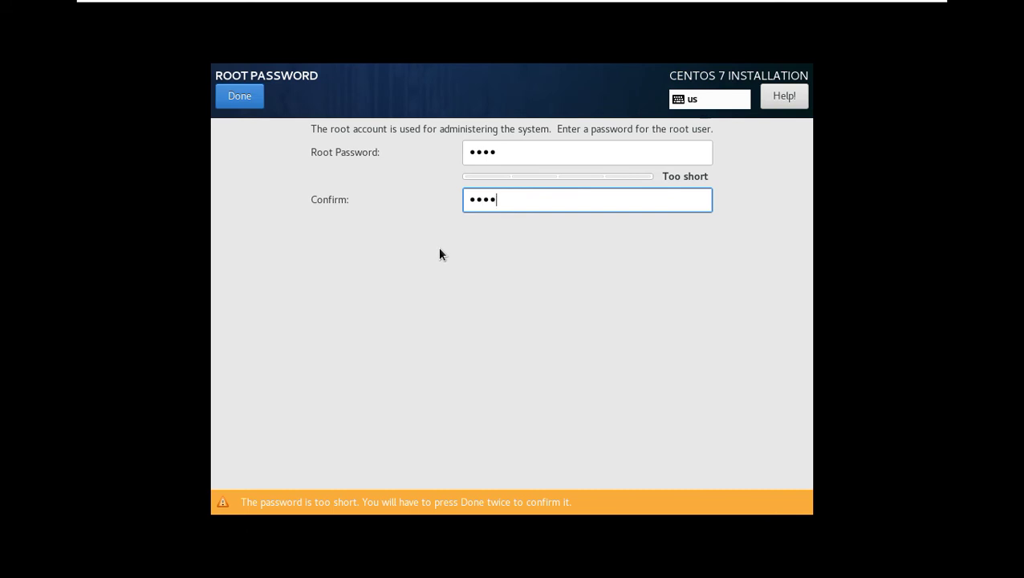
click(257, 103)
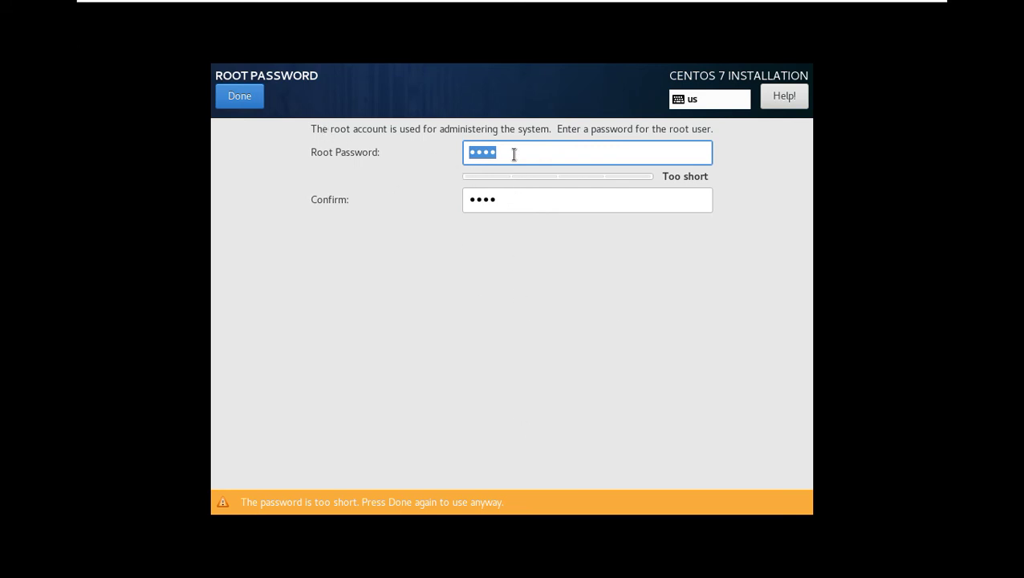
key(Tab)
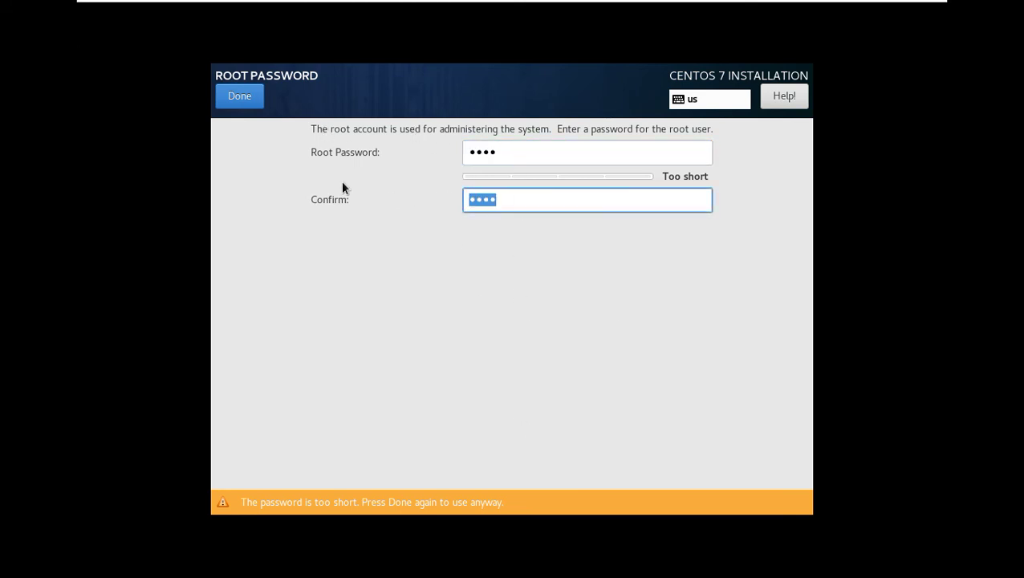
click(238, 97)
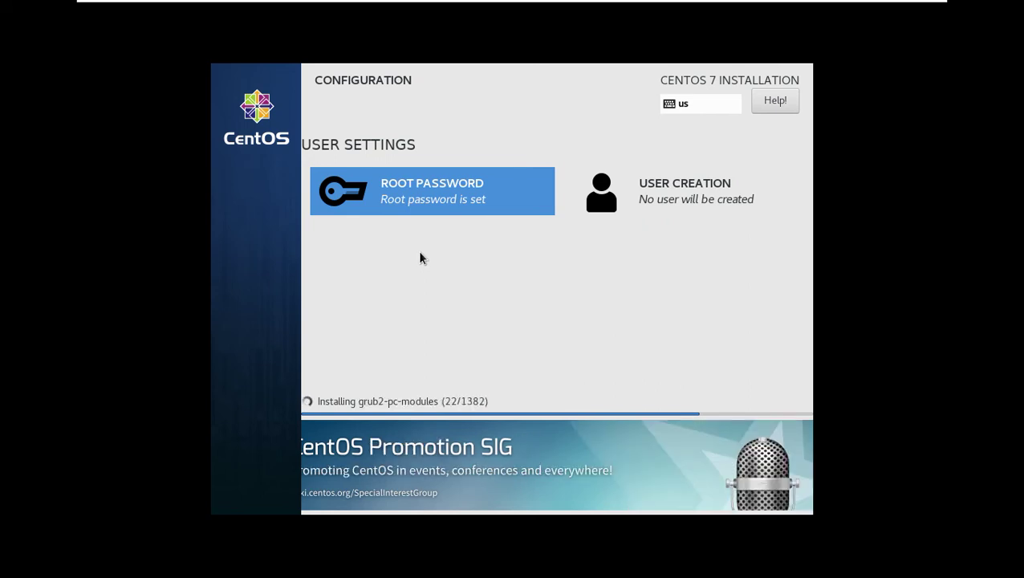
Open the User Creation settings from the installer's Configuration screen.
click(661, 199)
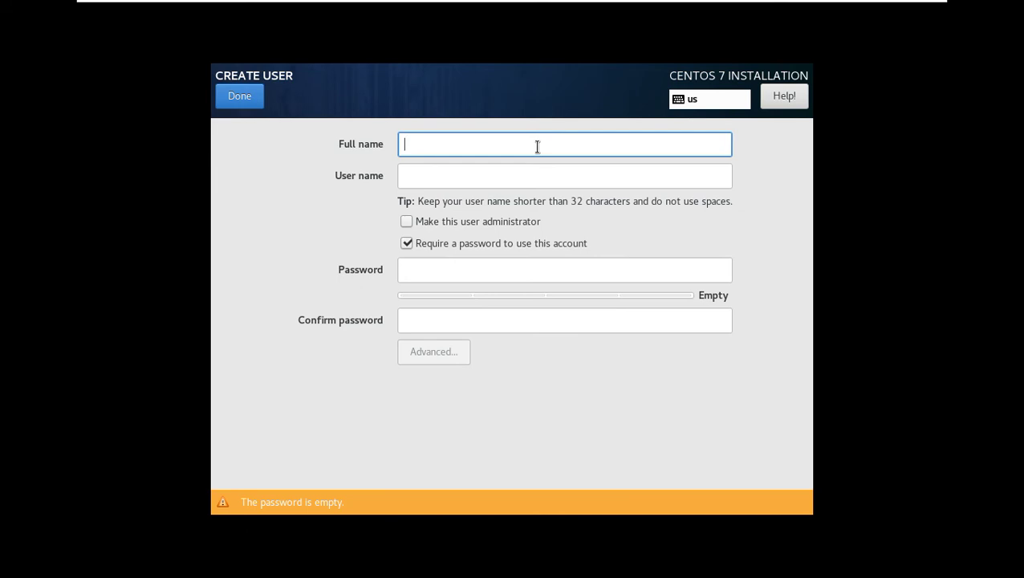
Enter ITRoom as the new user's full name.
text(I)
key(BackSpace)
text(IT)
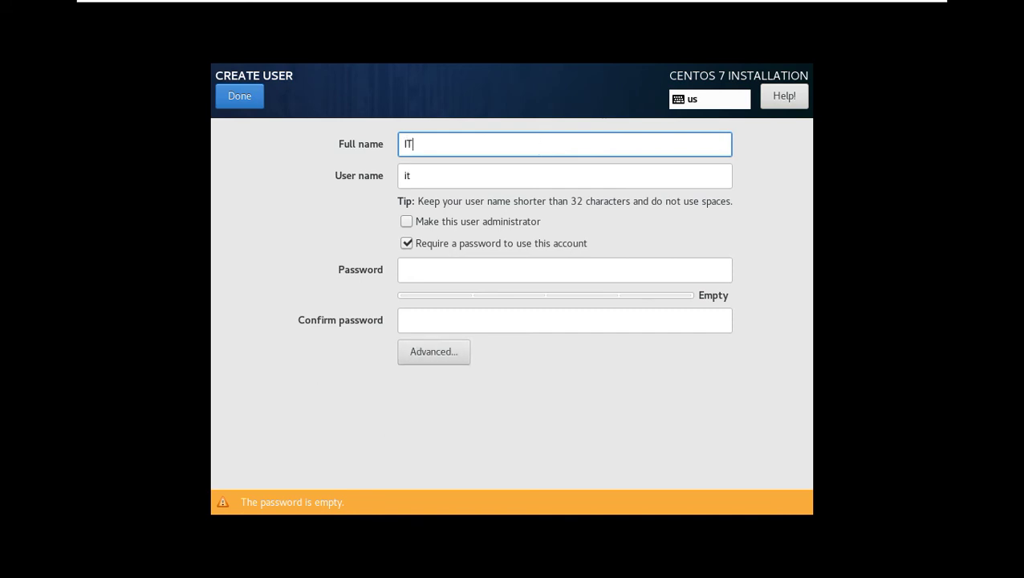
text(room)
key(BackSpace)
key(BackSpace)
key(BackSpace)
key(BackSpace)
text(T)
key(BackSpace)
text(Room)
Type the user password and confirm it in the confirmation field.
click(494, 272)
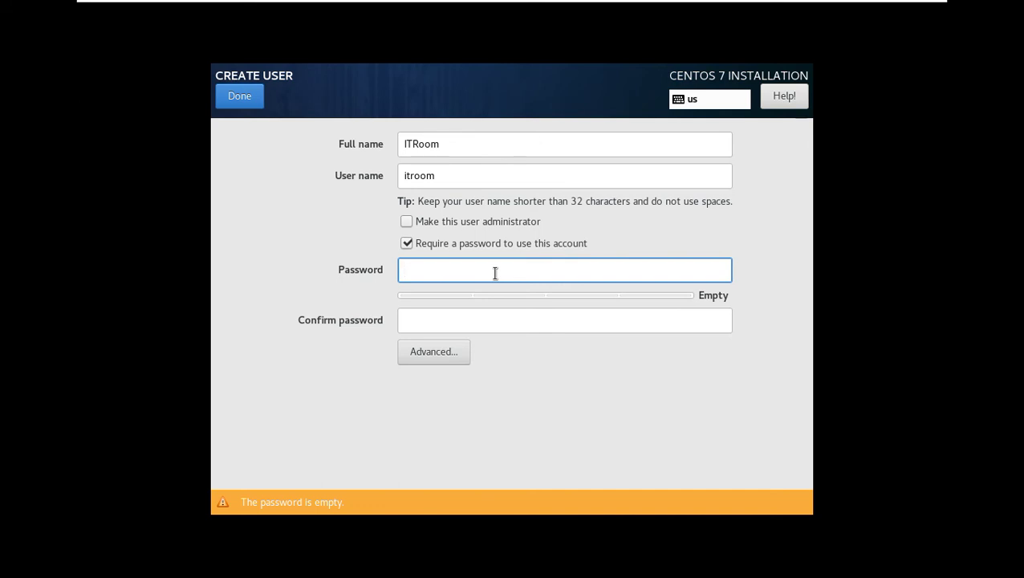
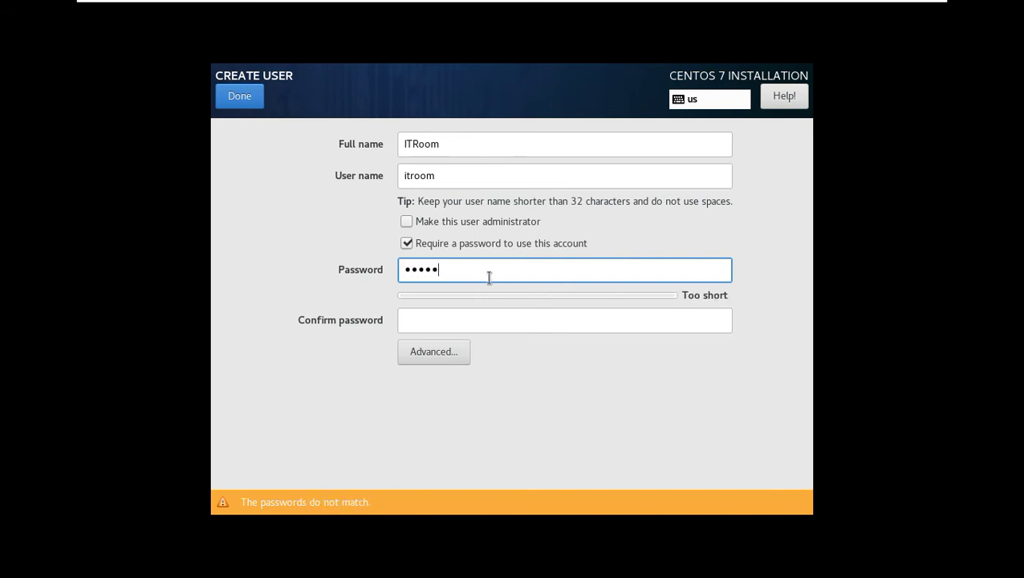
click(487, 324)
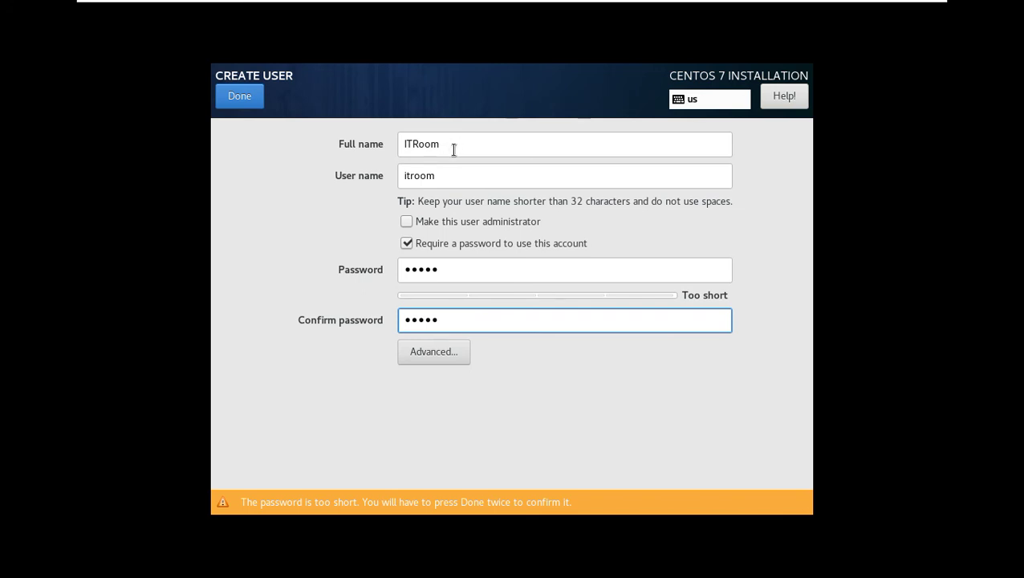
Review the entered fields, then save the user, accepting the weak-password warning.
double_click(434, 146)
click(451, 145)
drag(451, 145, 390, 142)
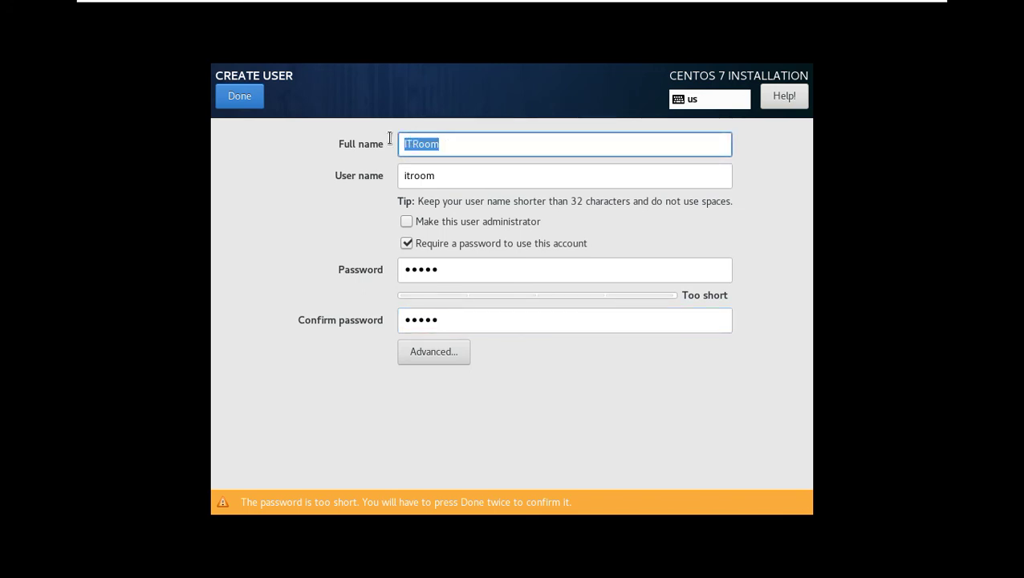
click(422, 144)
double_click(465, 265)
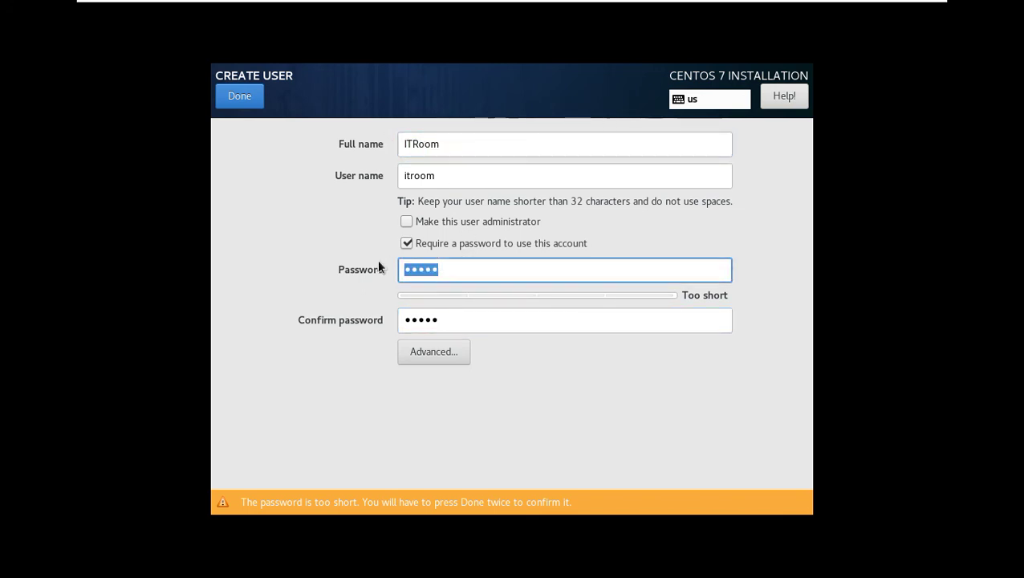
click(474, 321)
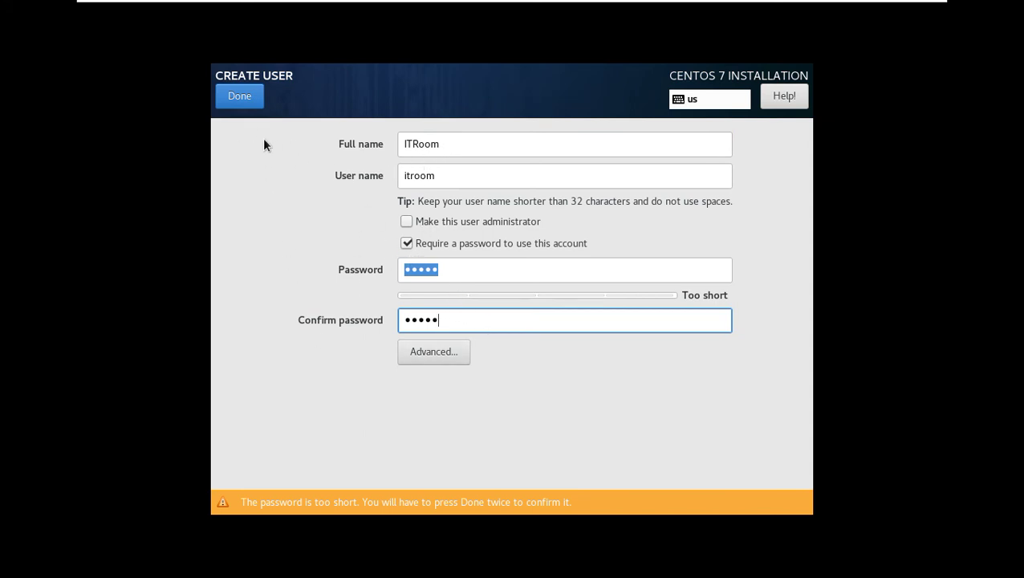
click(241, 107)
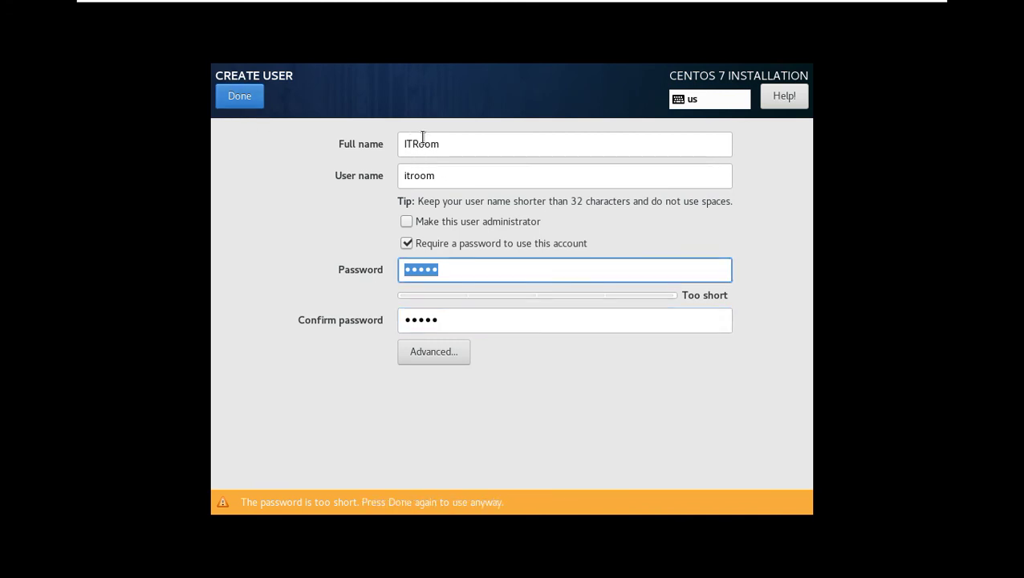
click(235, 99)
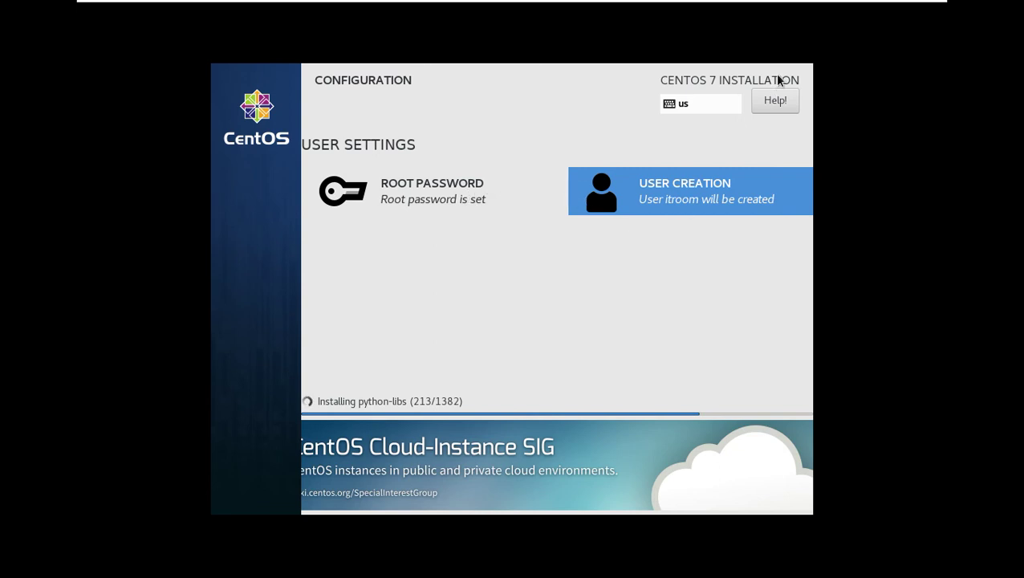
Exit full-screen mode from the VMware toolbar so the VM appears windowed.
click(727, 143)
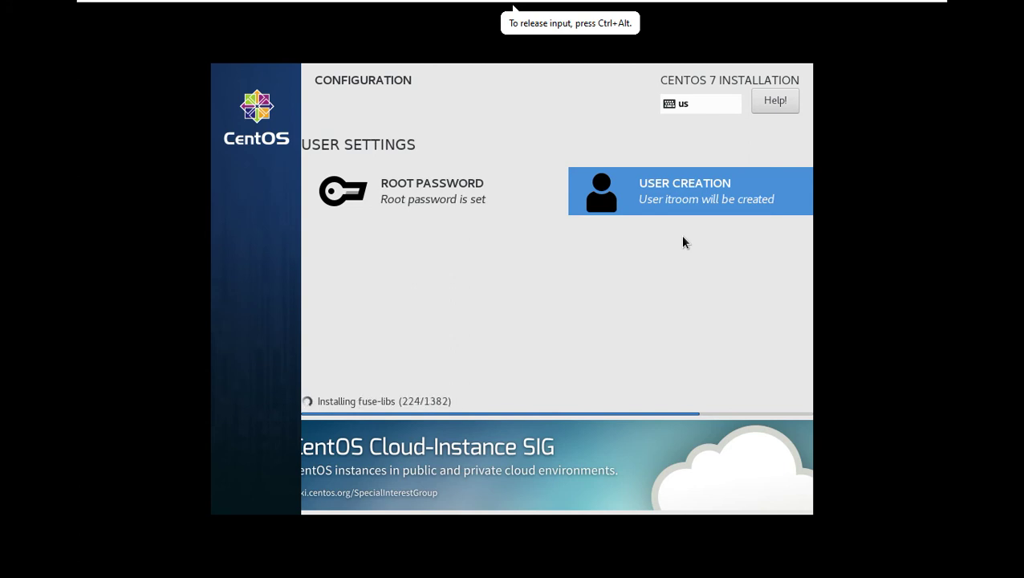
mouse_move(823, 4)
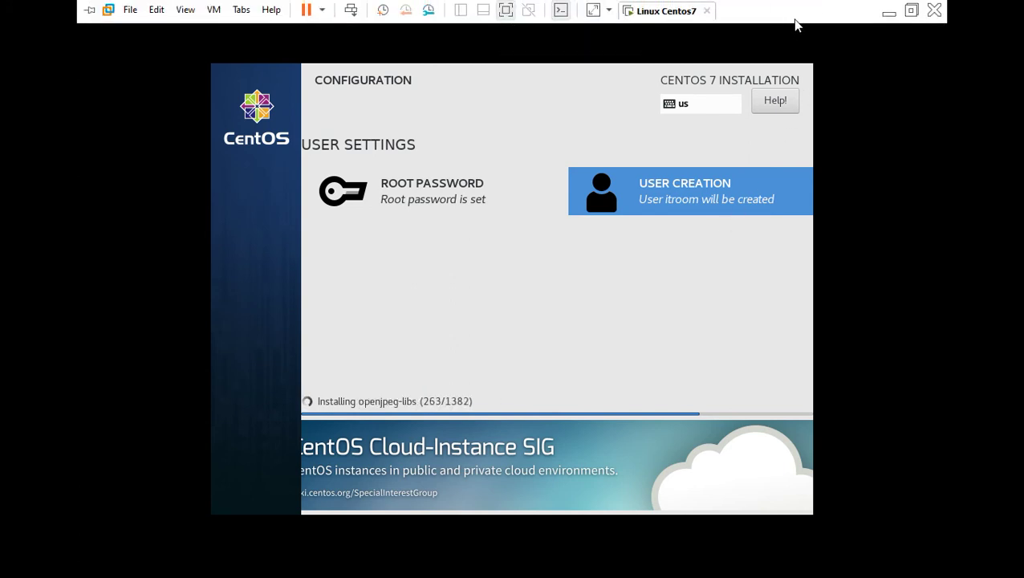
click(554, 295)
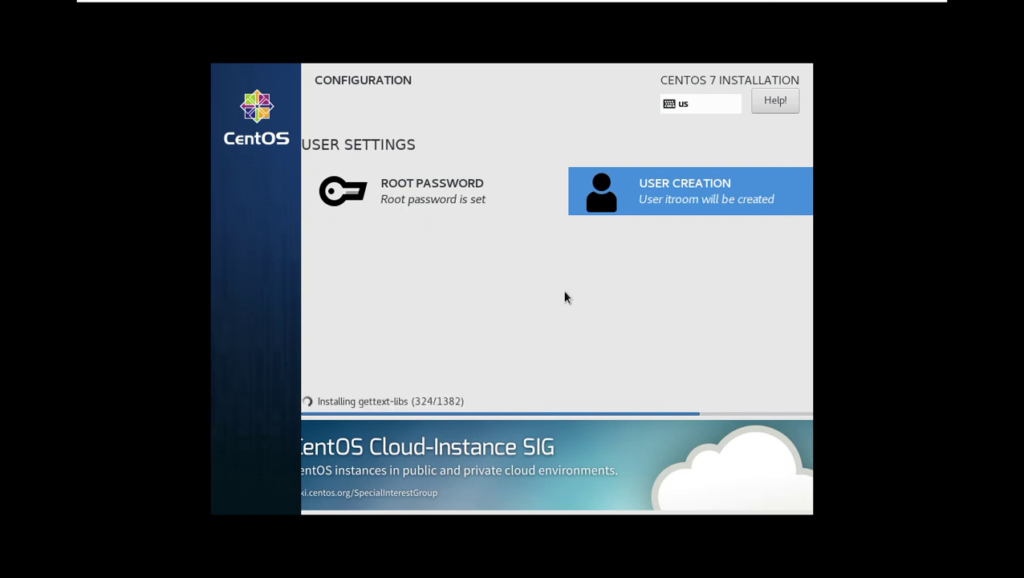
mouse_move(714, 3)
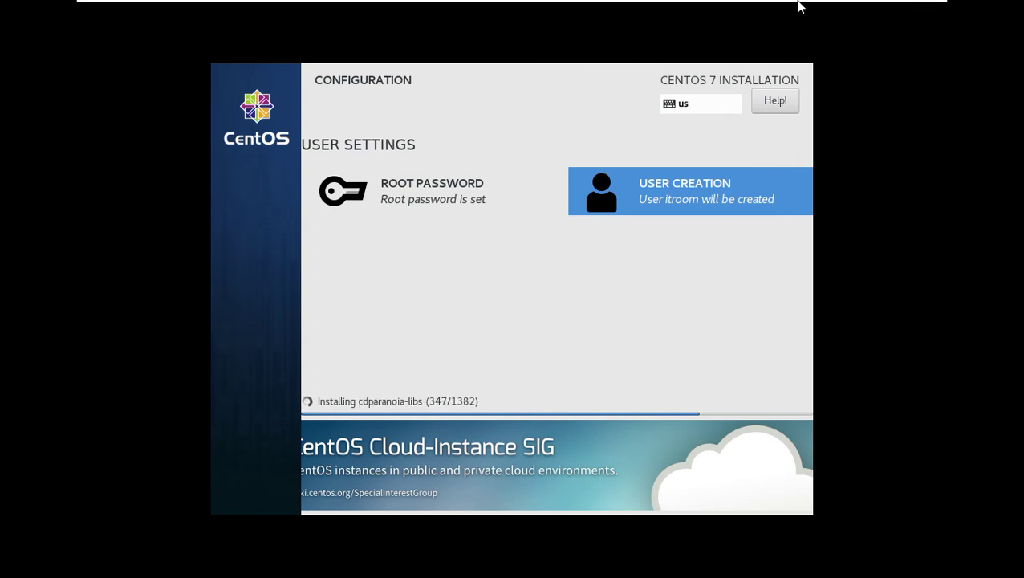
mouse_move(802, 4)
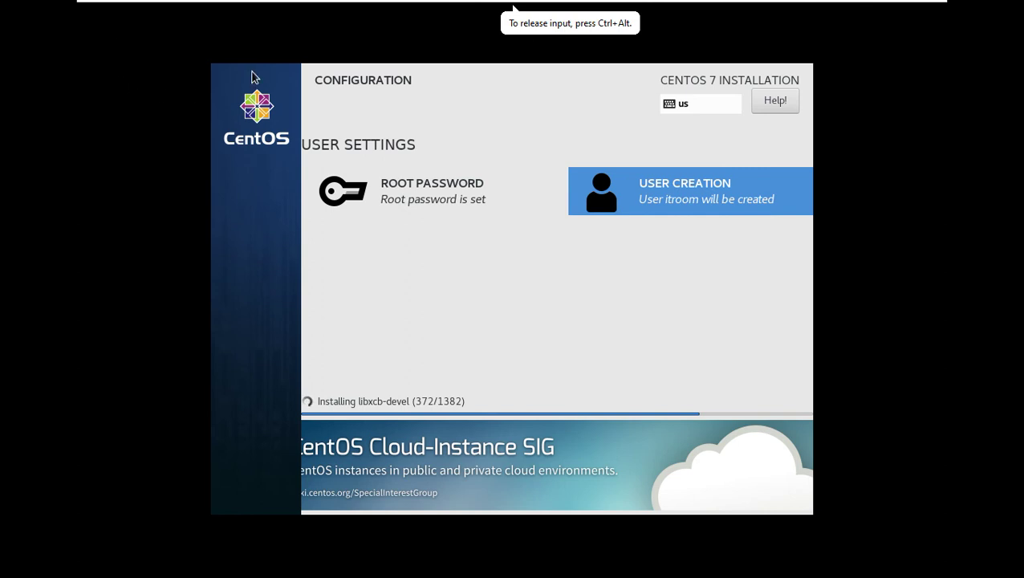
mouse_move(278, 4)
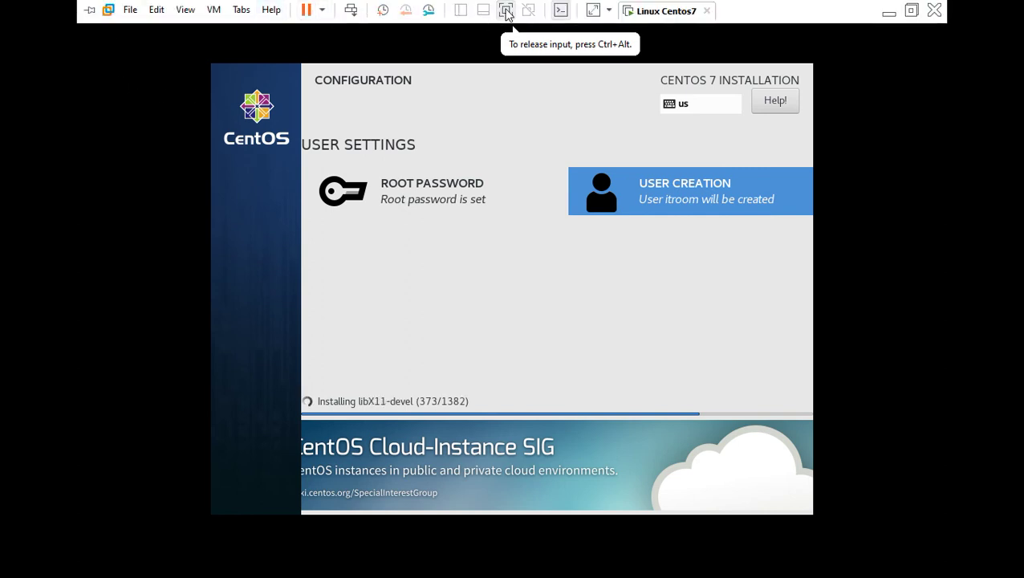
click(507, 12)
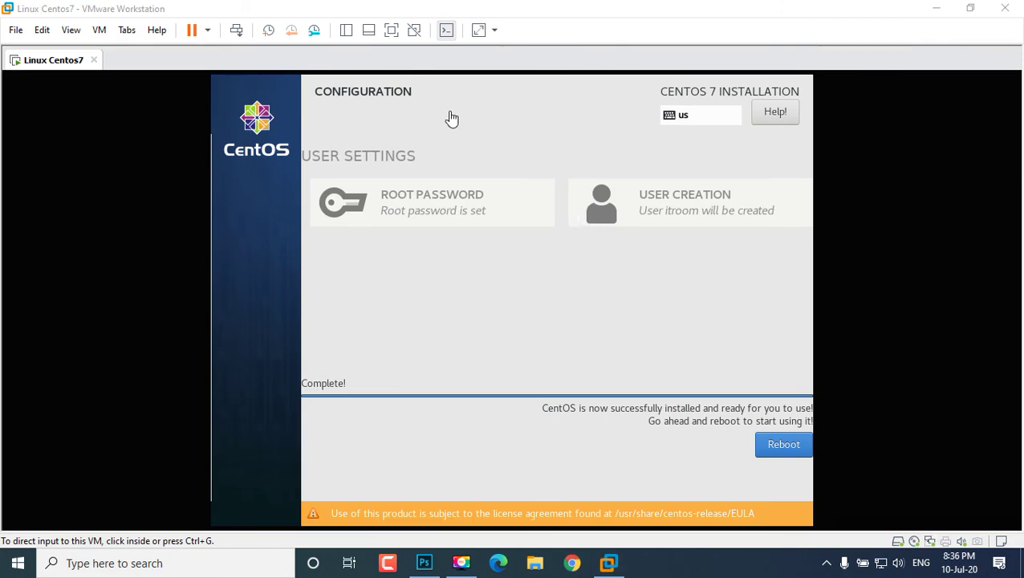
Return the VM to full screen and reboot the newly installed CentOS.
click(392, 30)
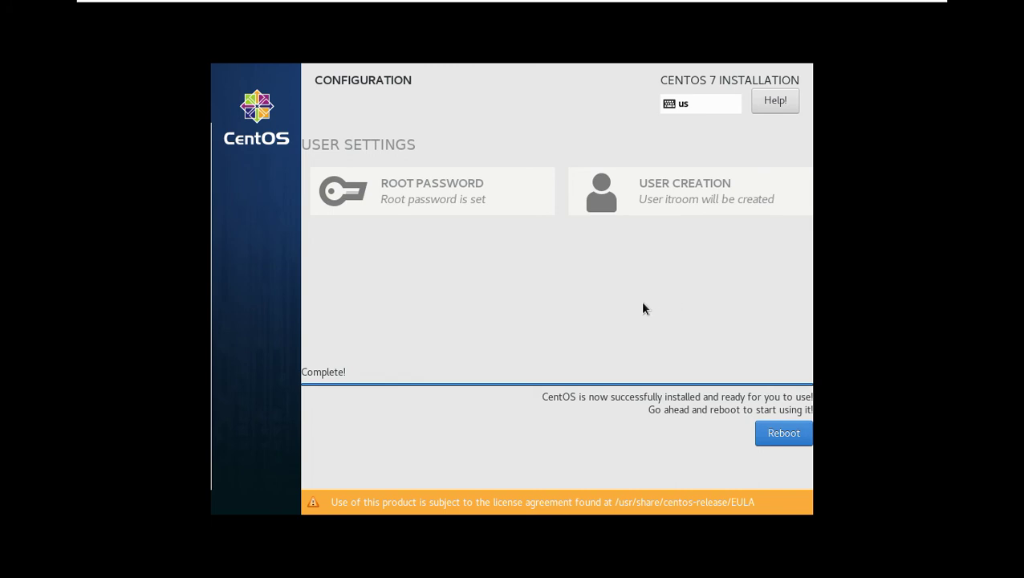
click(786, 436)
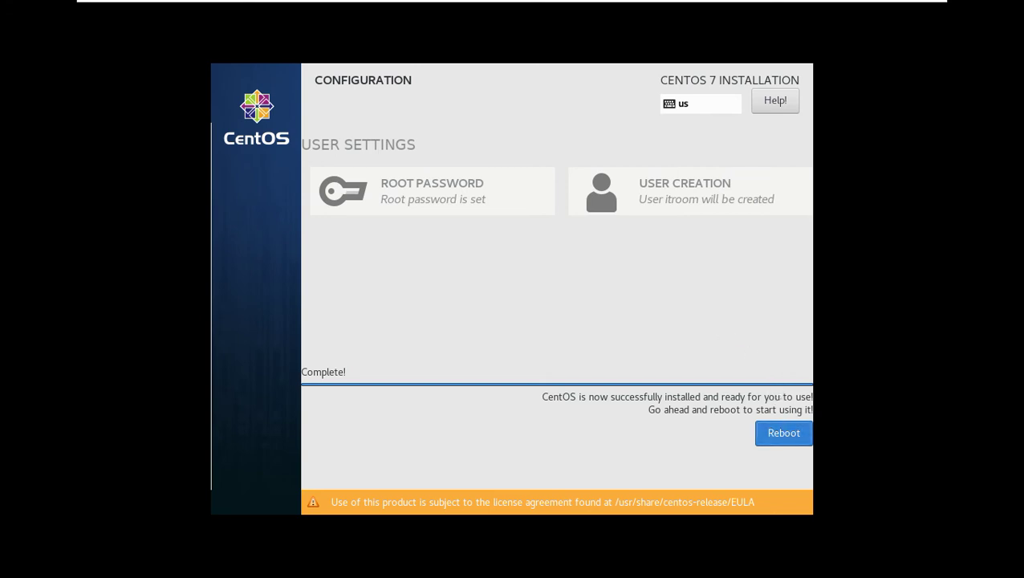
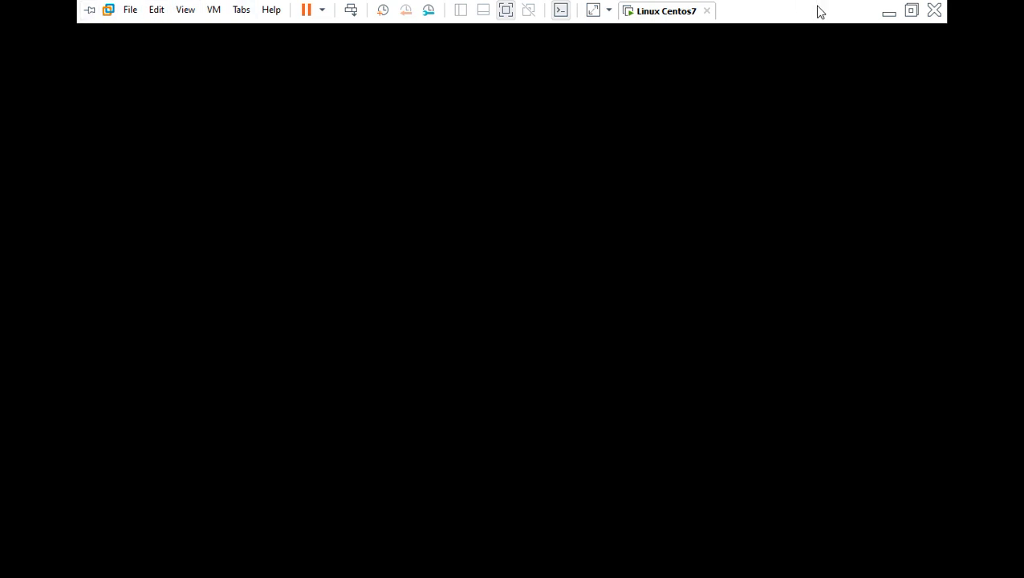
Accept the CentOS 7 license agreement in Initial Setup and finish the configuration.
click(505, 10)
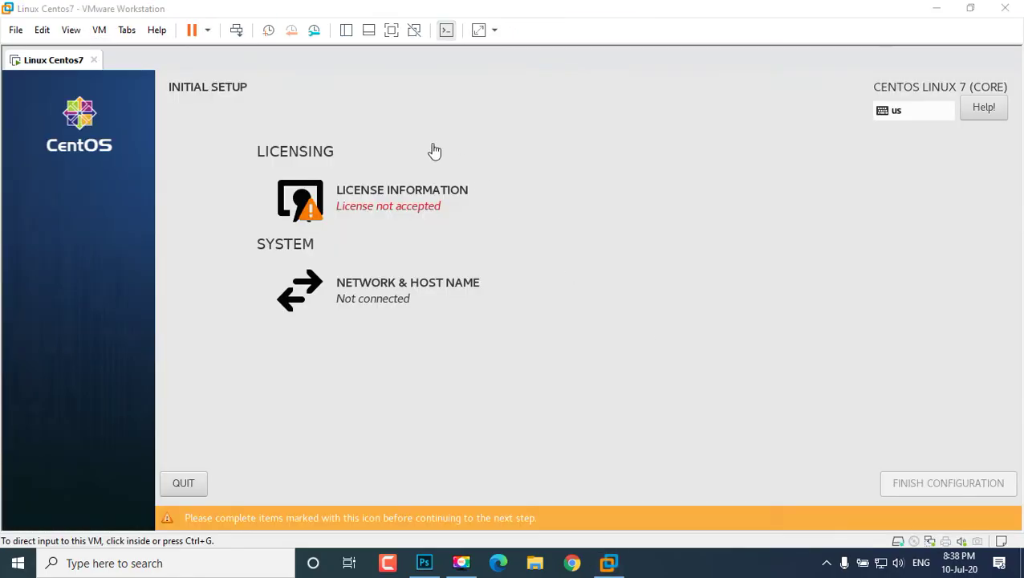
click(391, 30)
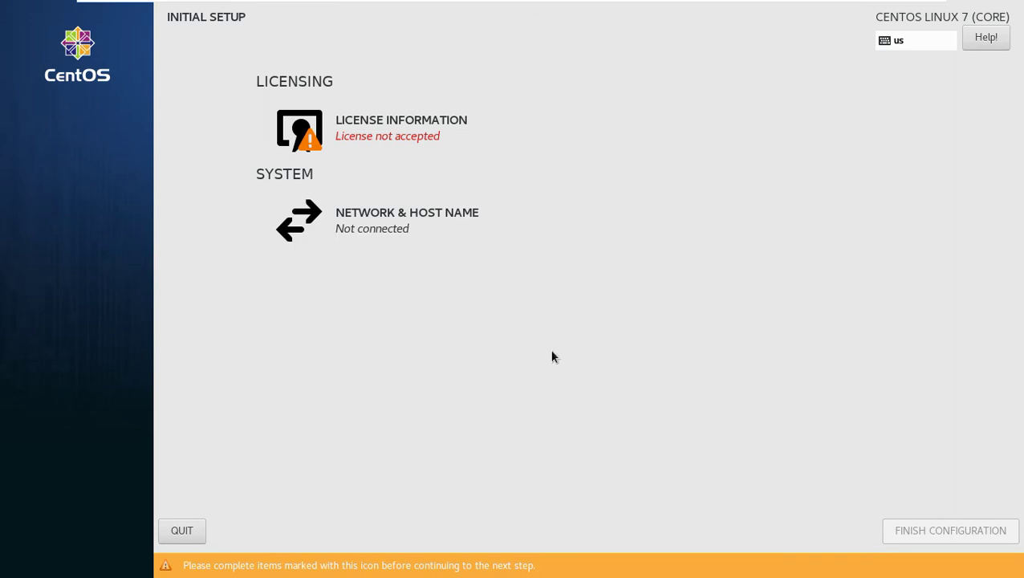
click(396, 130)
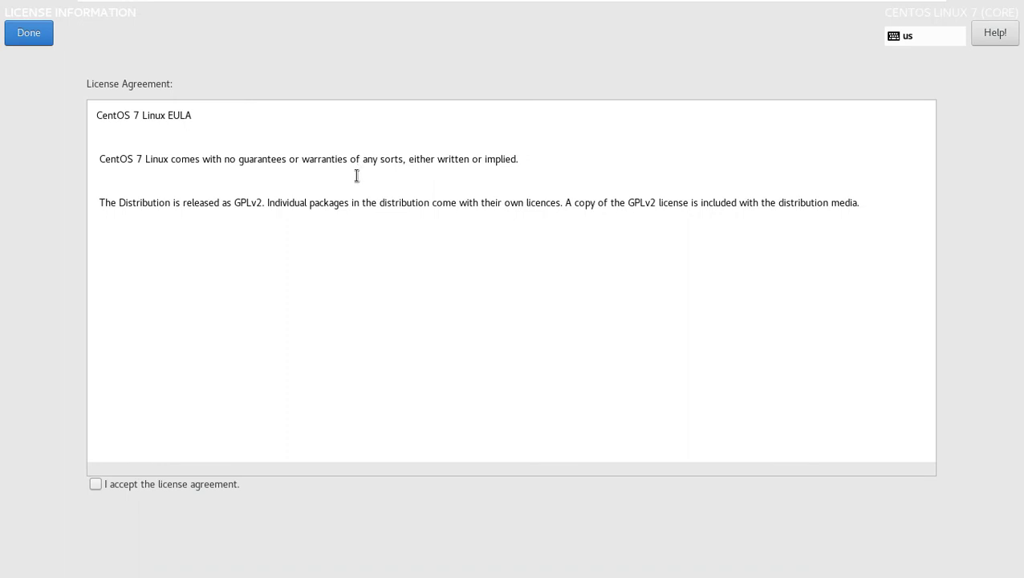
click(95, 484)
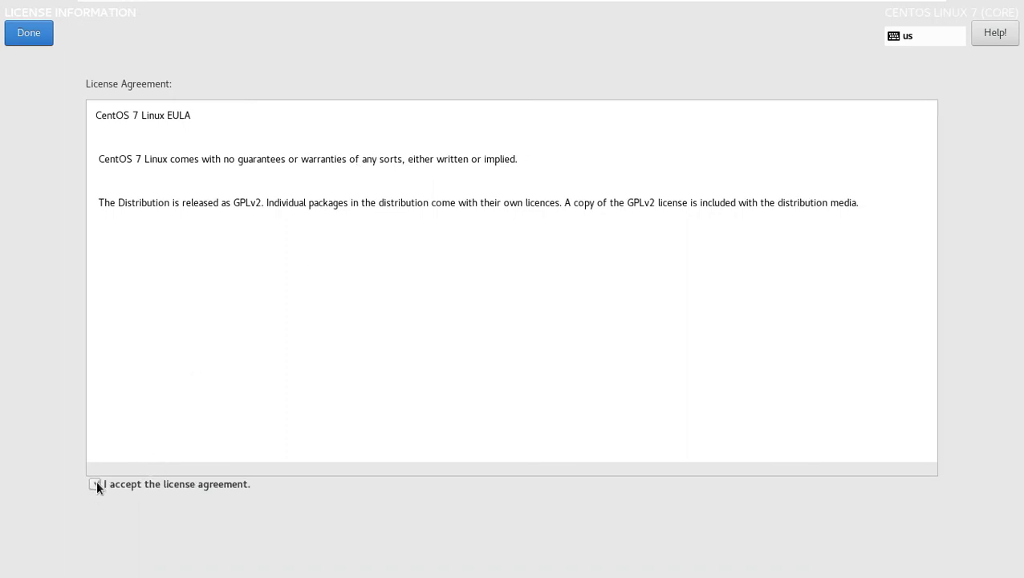
click(25, 39)
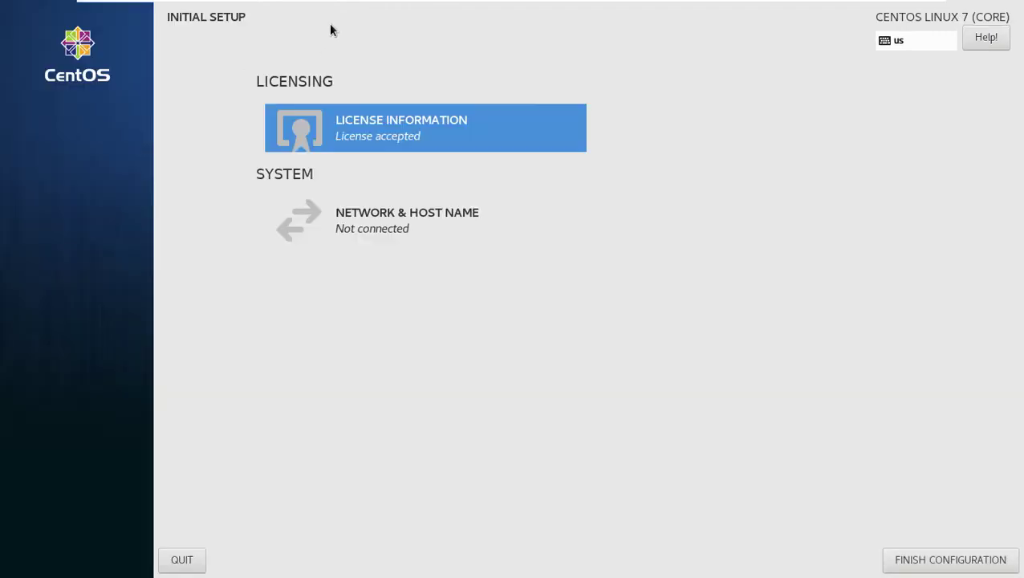
click(931, 561)
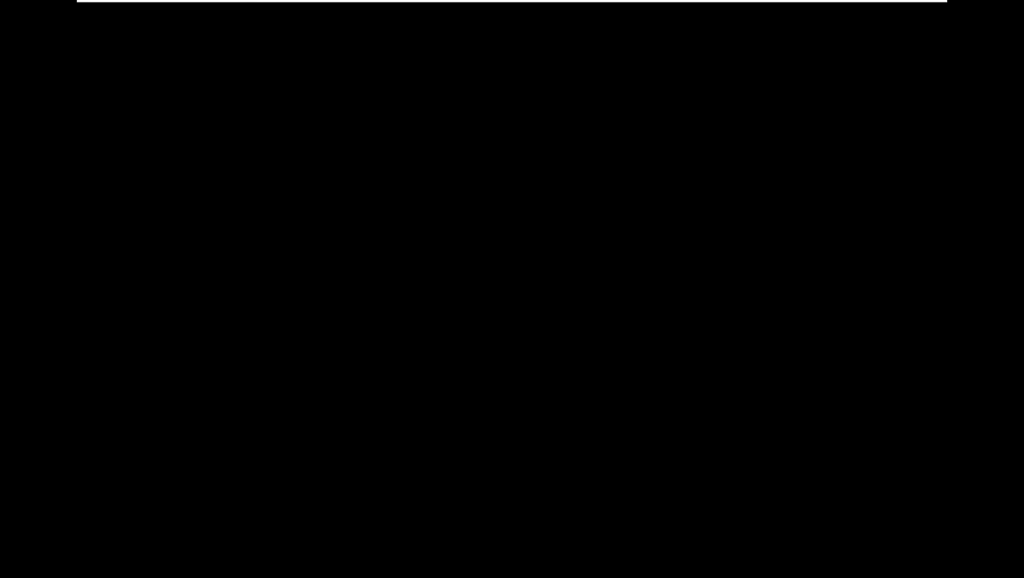
Wait for the CentOS guest to reboot to the GDM login screen listing the user.
mouse_move(780, 6)
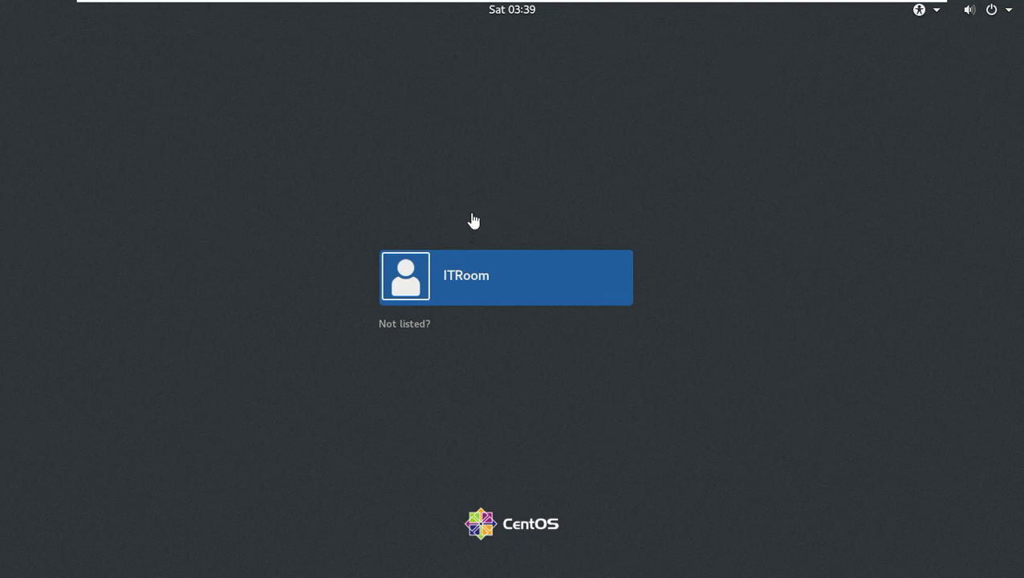
Sign in as the listed user by entering the account password.
click(473, 284)
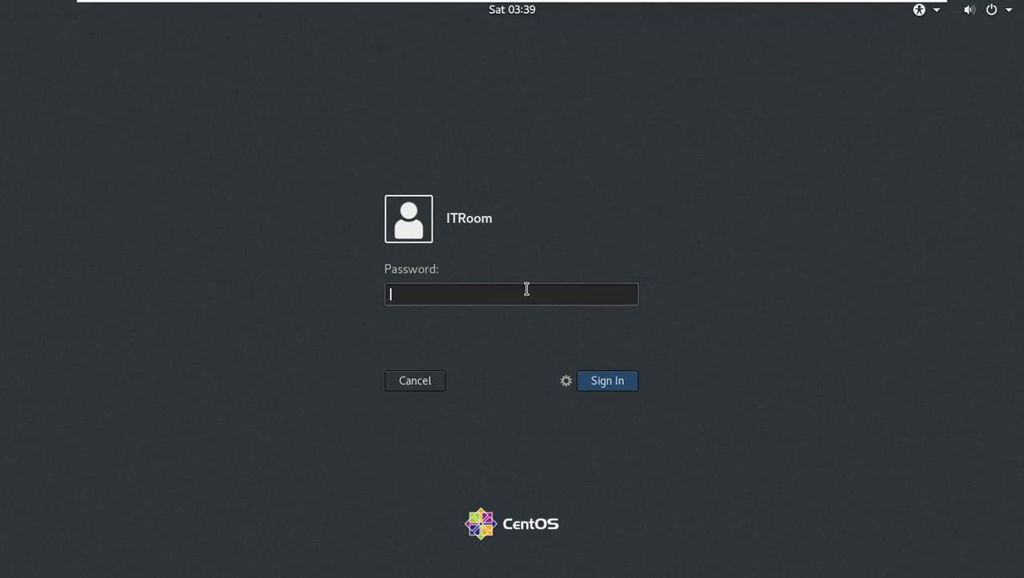
text(*****)
key(Return)
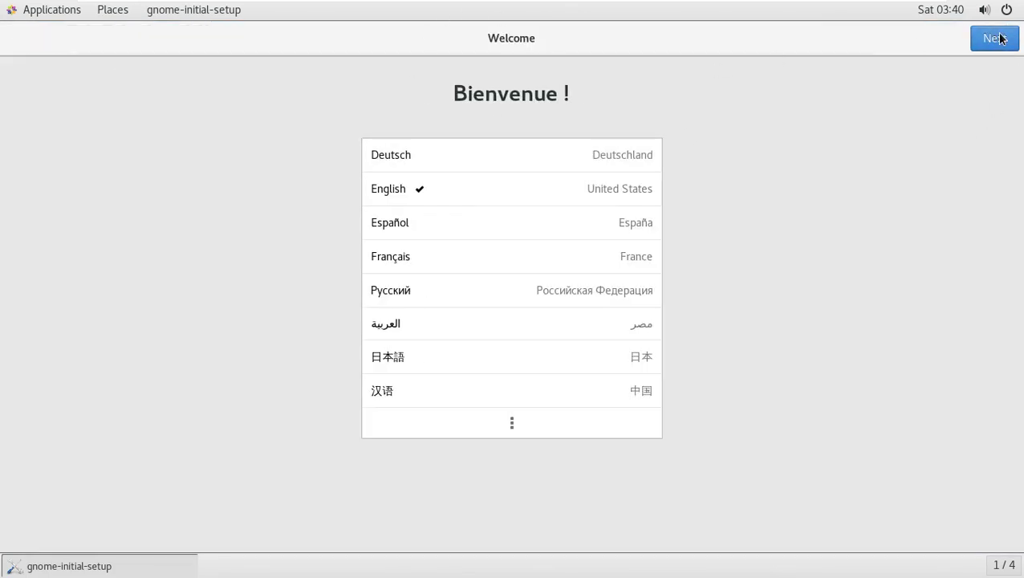
Complete GNOME first-run setup with English, English (US) layout, default privacy, and no online accounts.
click(997, 39)
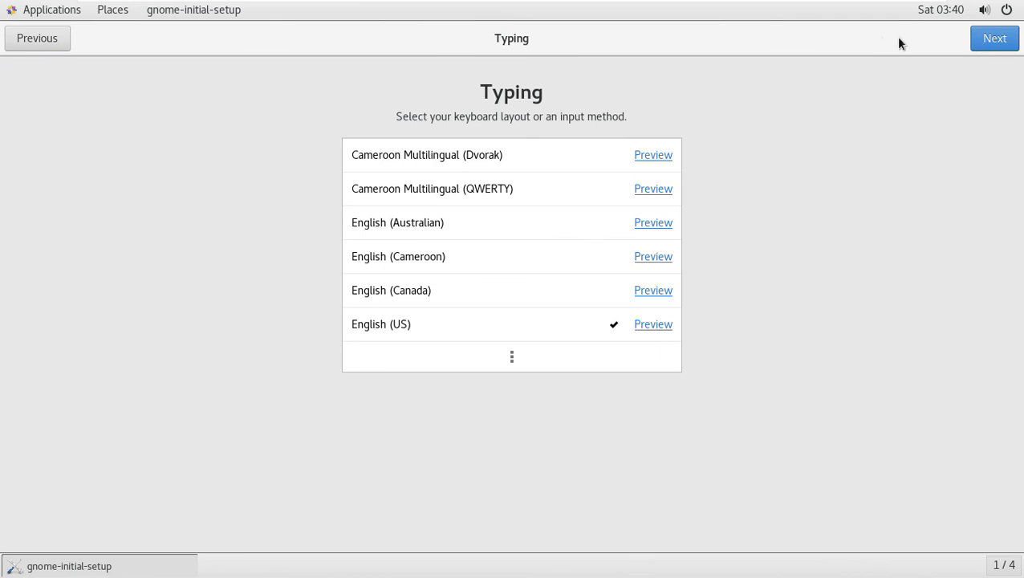
click(993, 42)
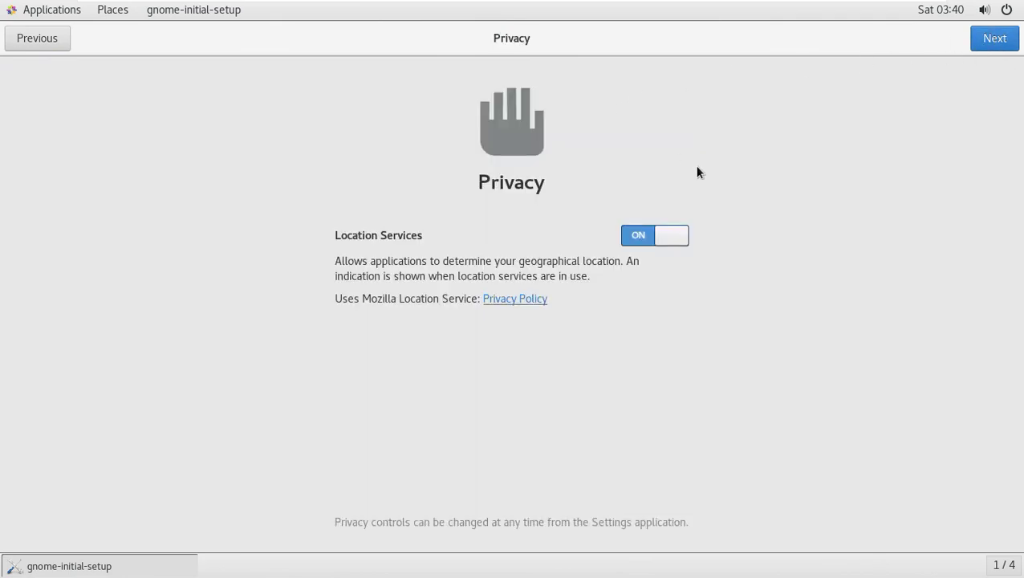
click(1010, 44)
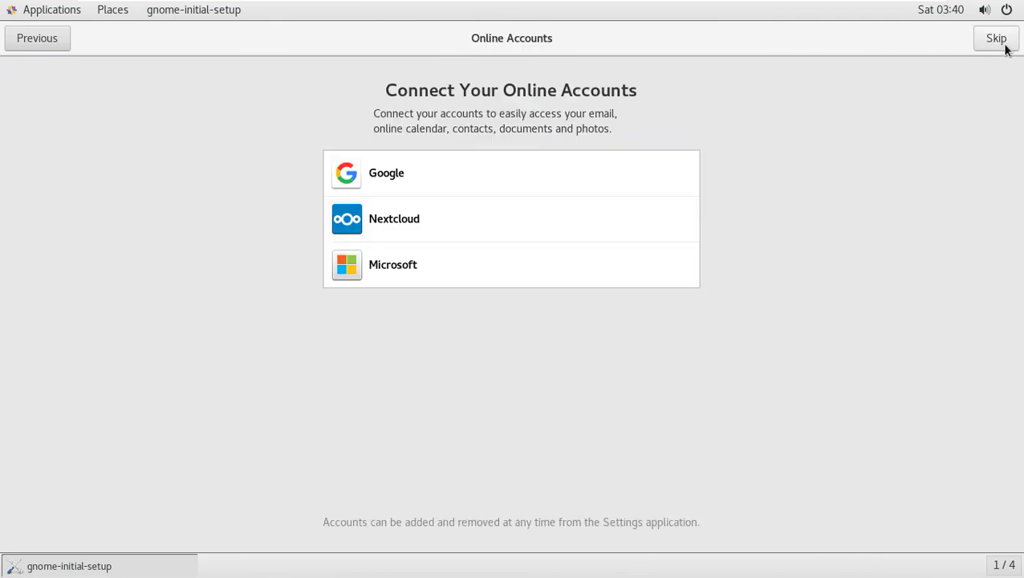
click(1005, 47)
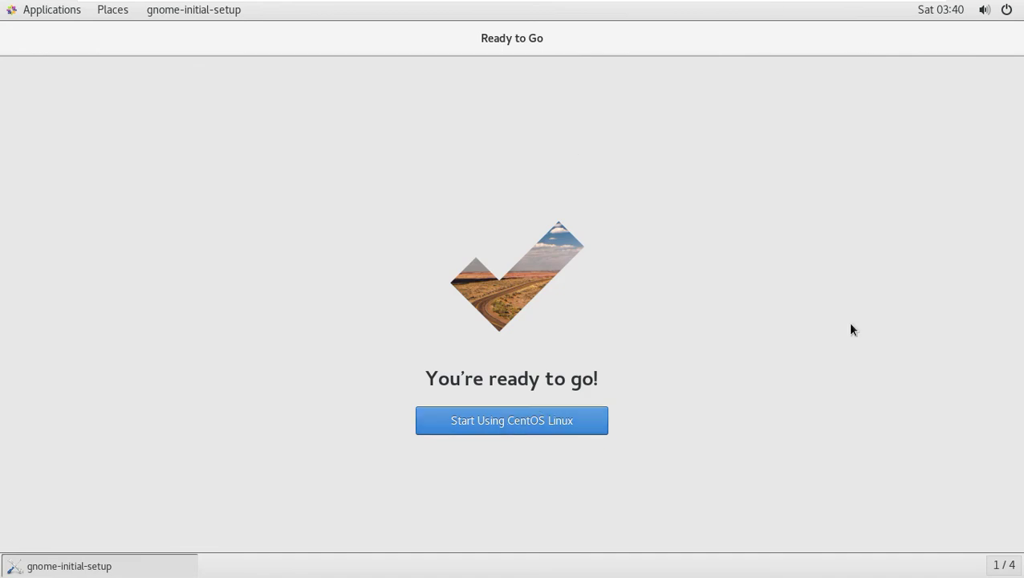
click(549, 424)
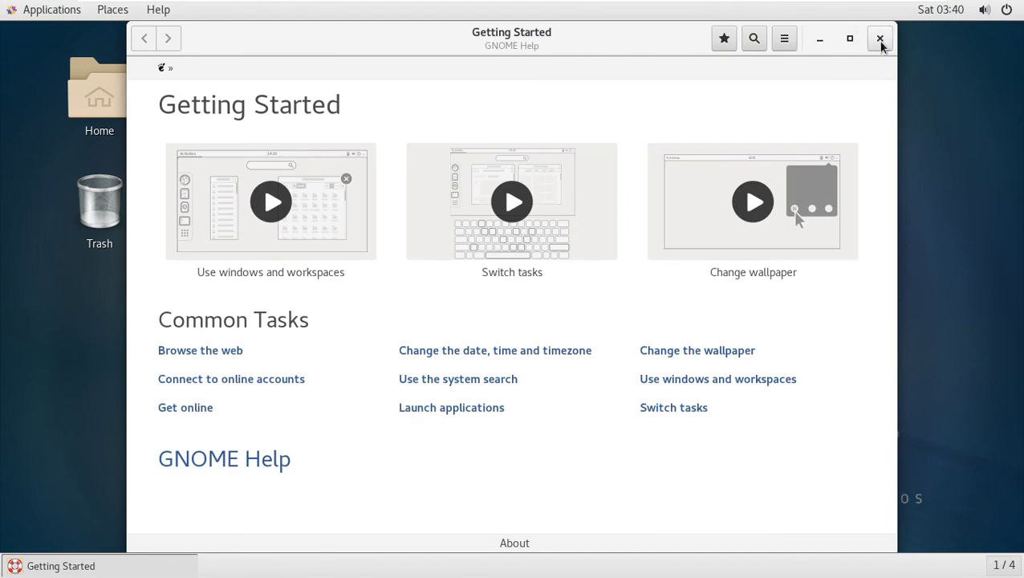
Close the GNOME Help window and start Firefox from Applications > Favorites.
key(alt+F4)
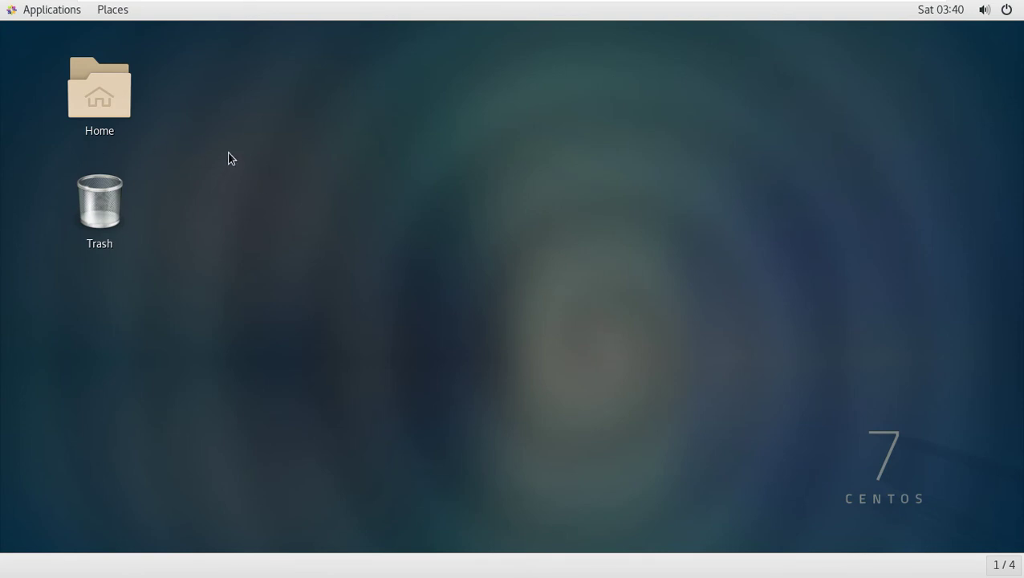
click(18, 9)
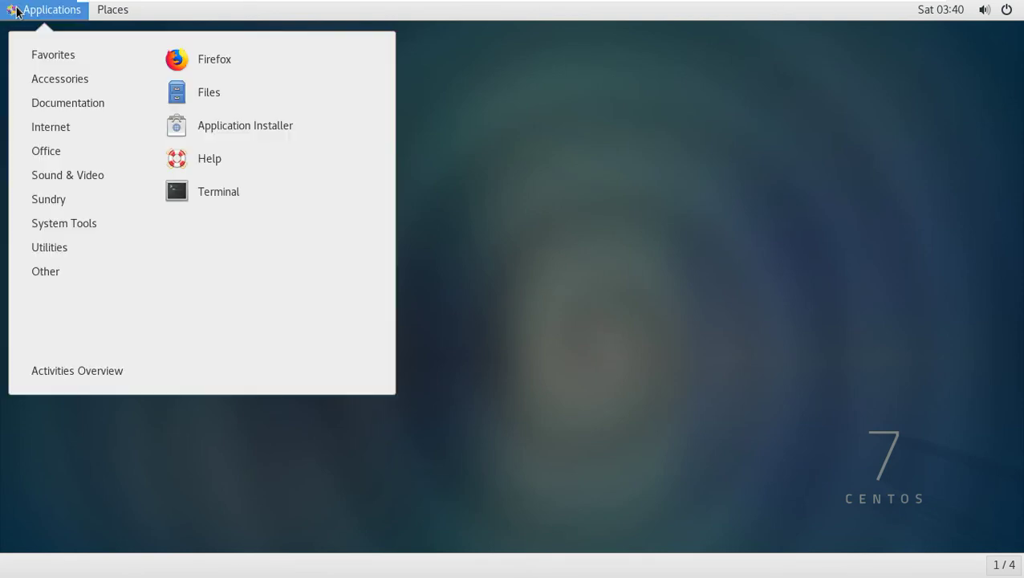
click(547, 99)
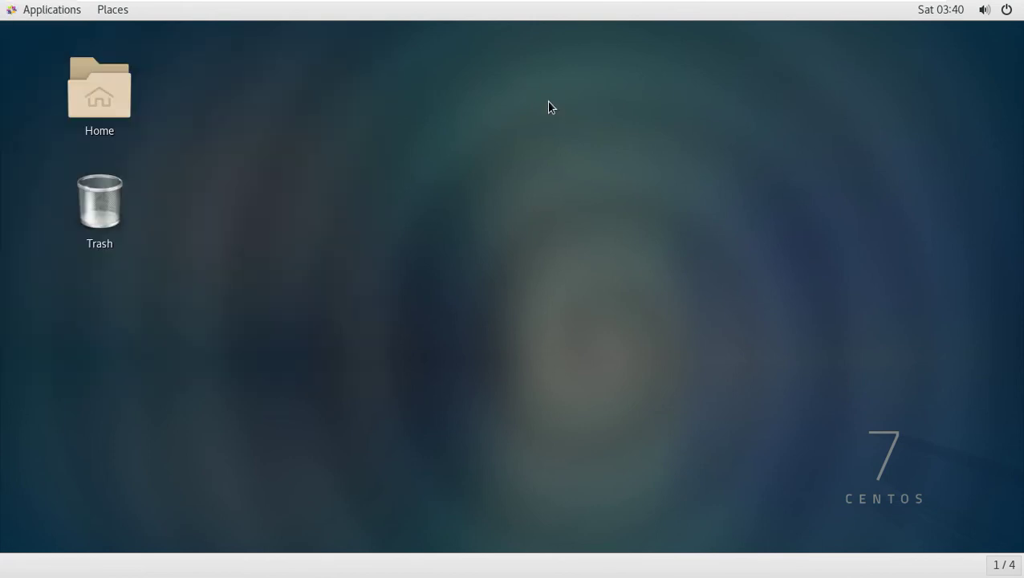
click(8, 10)
click(772, 46)
click(939, 14)
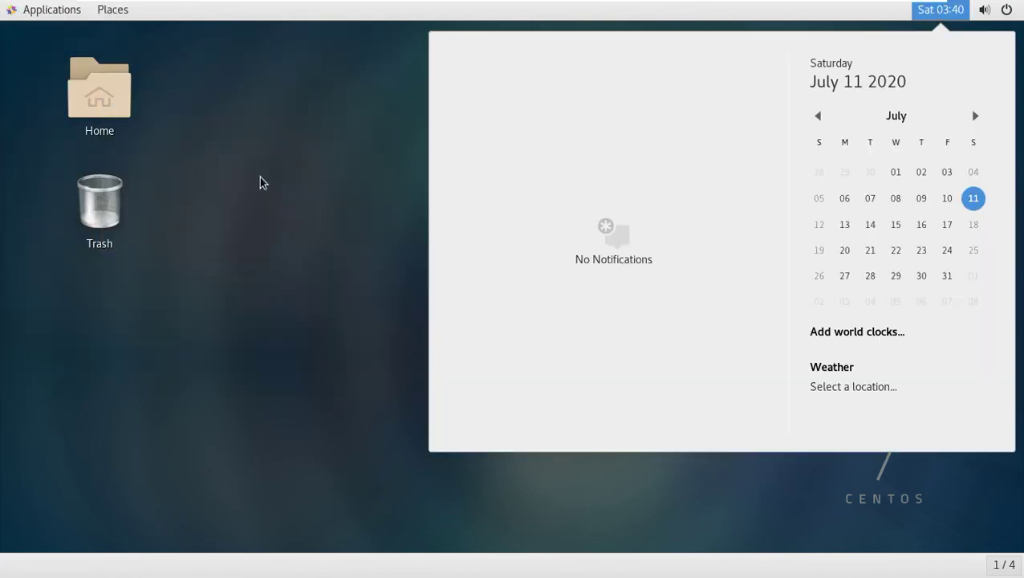
click(339, 163)
click(77, 13)
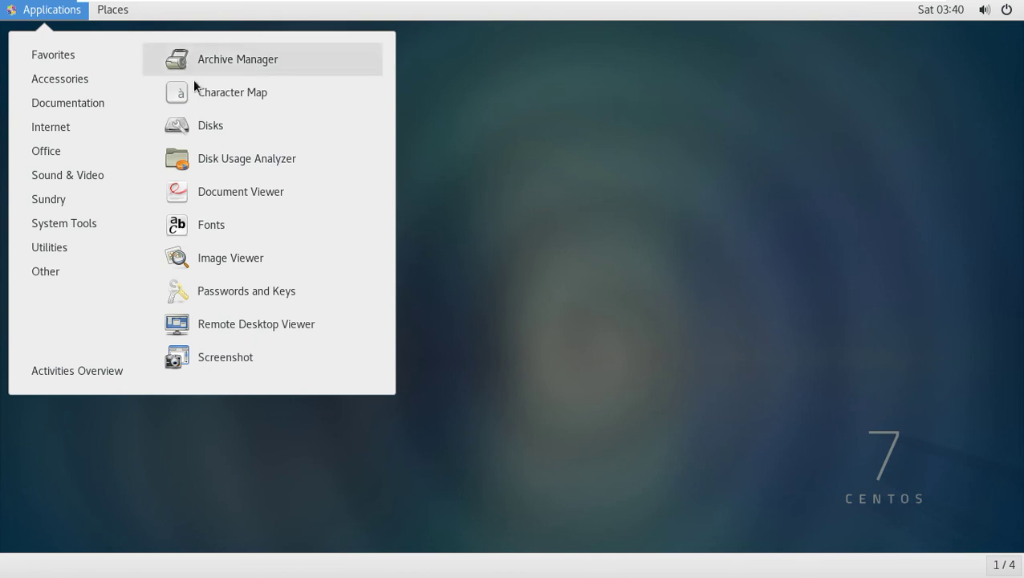
click(185, 62)
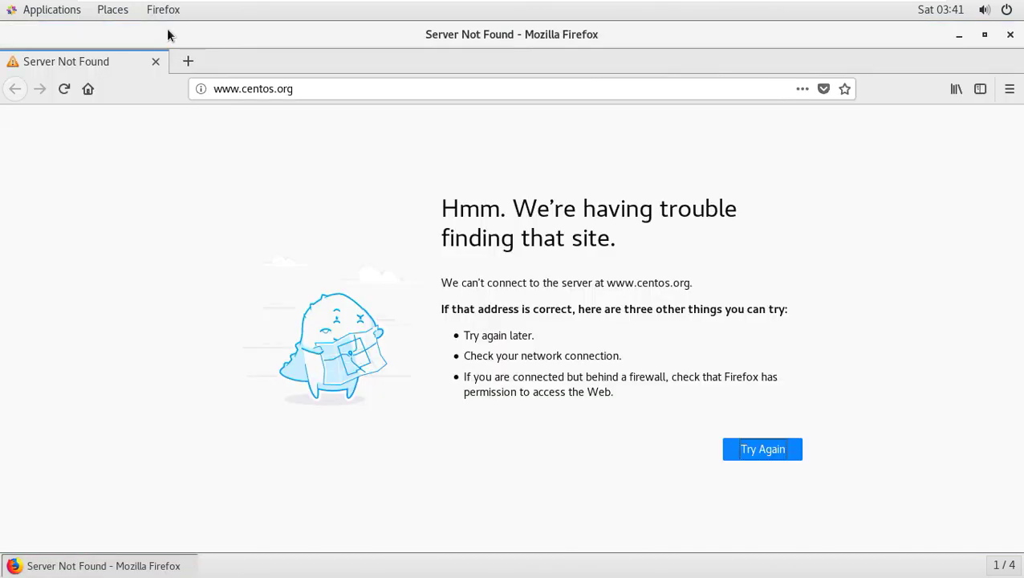
Open a new tab, then quit Firefox, confirming Close tabs for all three tabs.
click(249, 62)
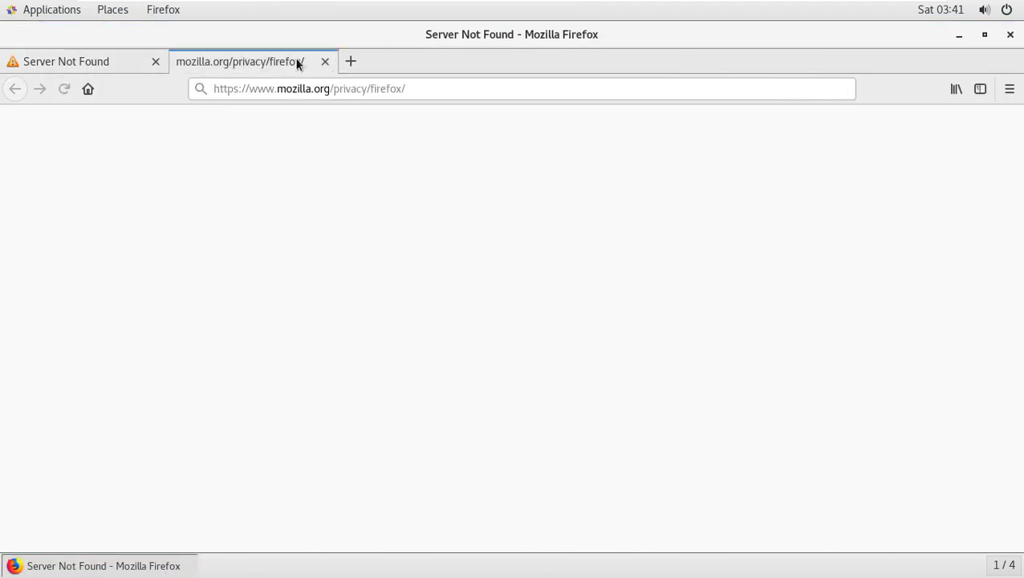
click(348, 64)
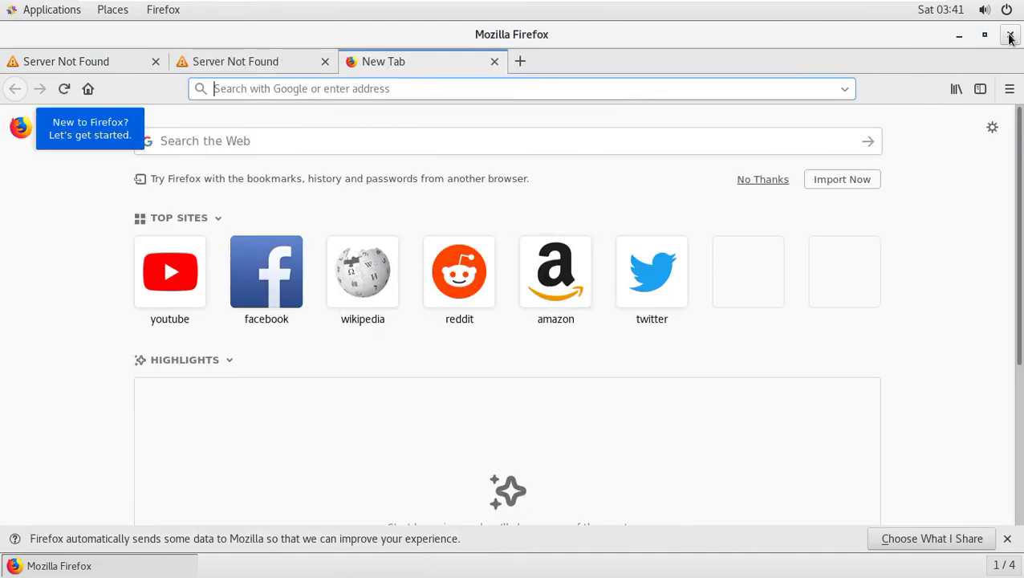
key(ctrl+shift+w)
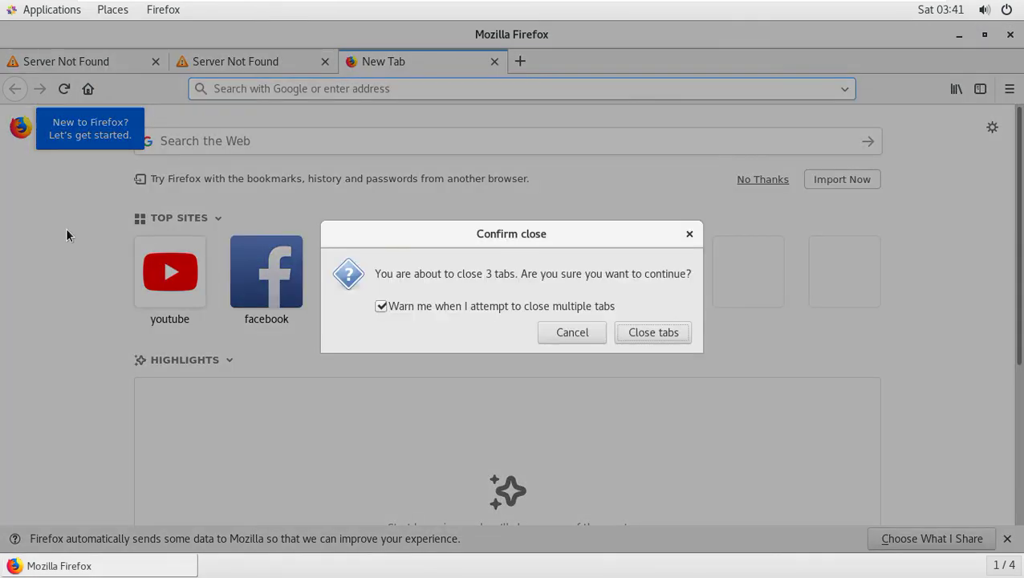
click(662, 336)
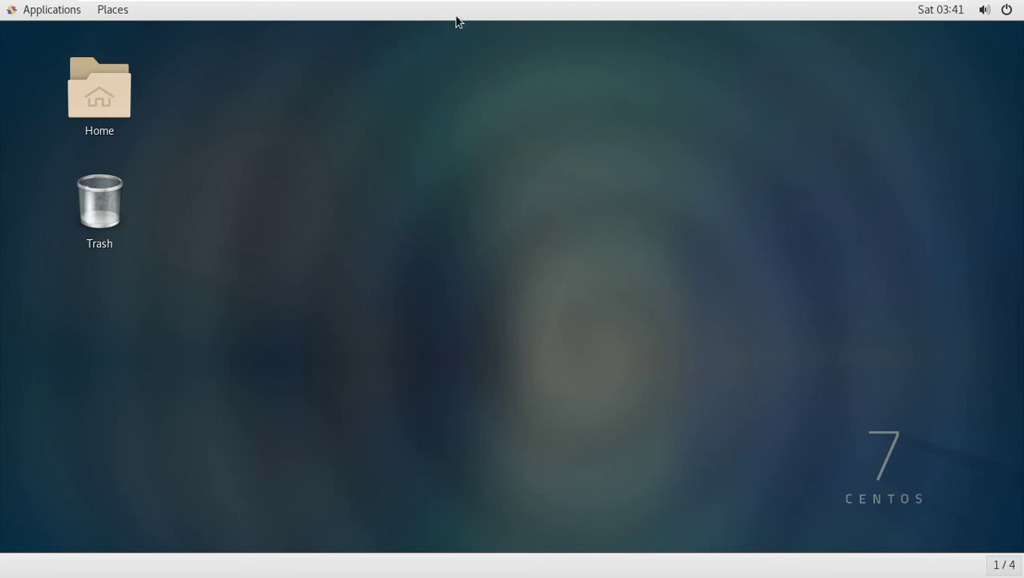
Minimize the full-screen CentOS VM window from the VMware full-screen toolbar.
mouse_move(715, 5)
mouse_move(853, 5)
click(889, 13)
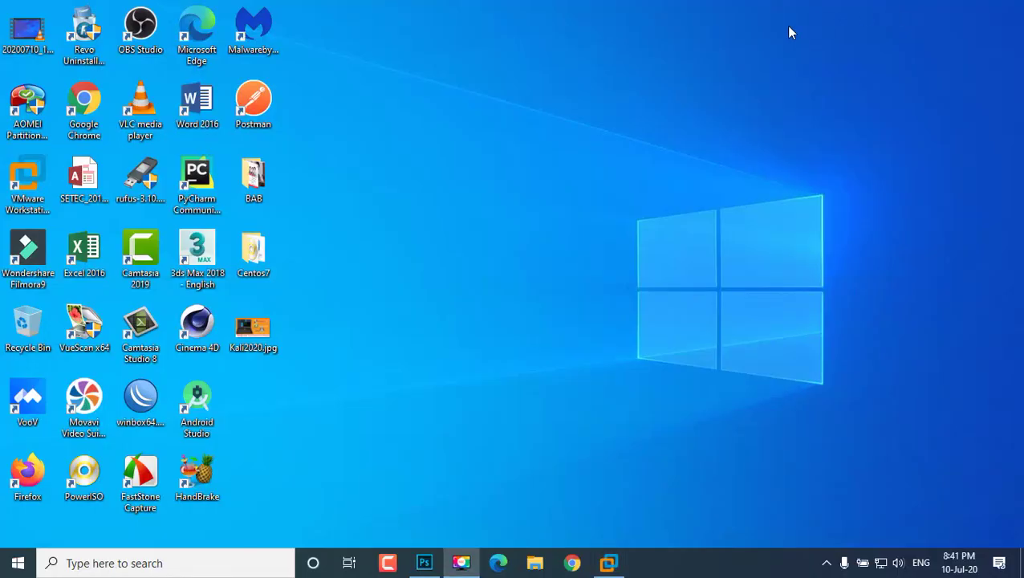